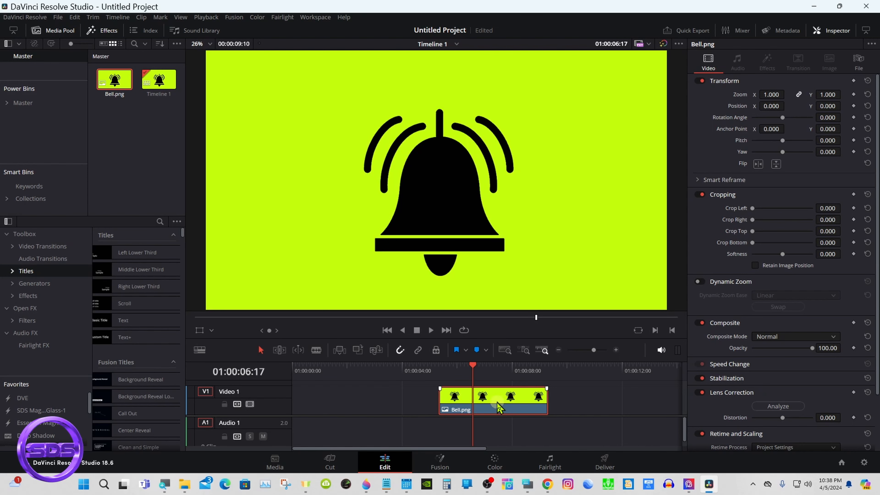
Step: Switch to the SVGTRACE converter in Chrome, set the bell image's Simplify Curves to its maximum, and return to DaVinci Resolve
click(547, 484)
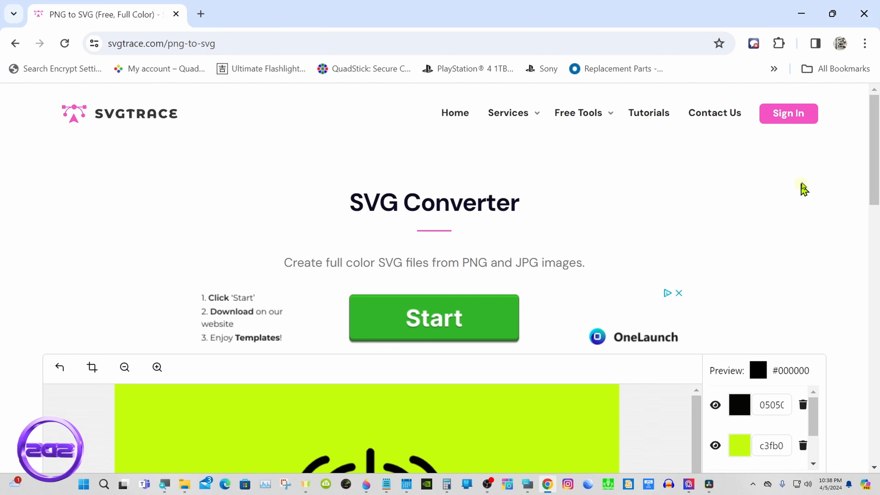
drag(874, 145, 876, 238)
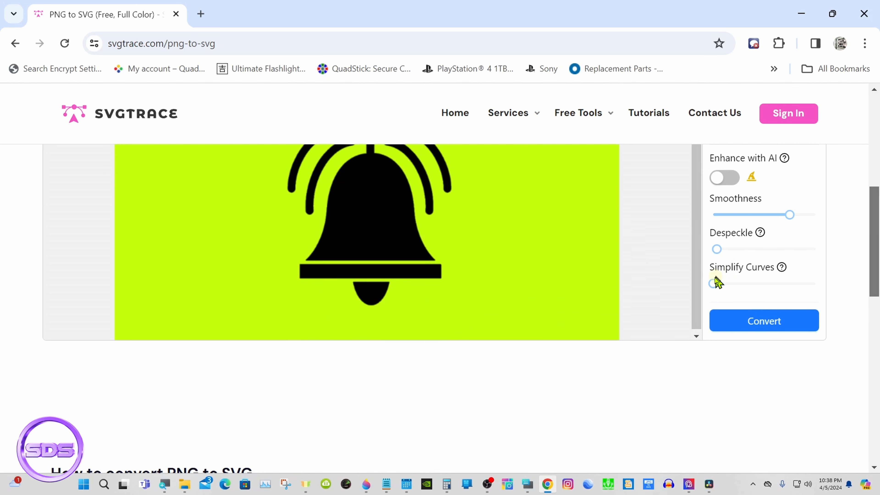
drag(712, 283, 827, 286)
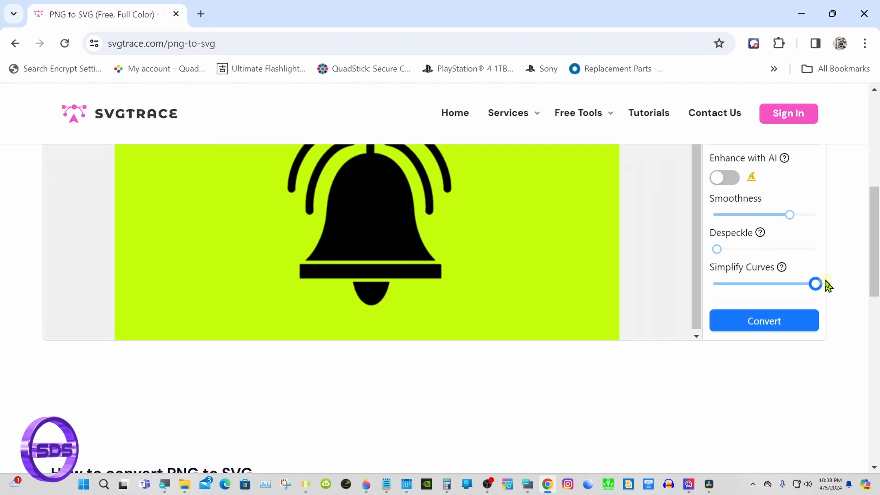
drag(874, 274, 875, 69)
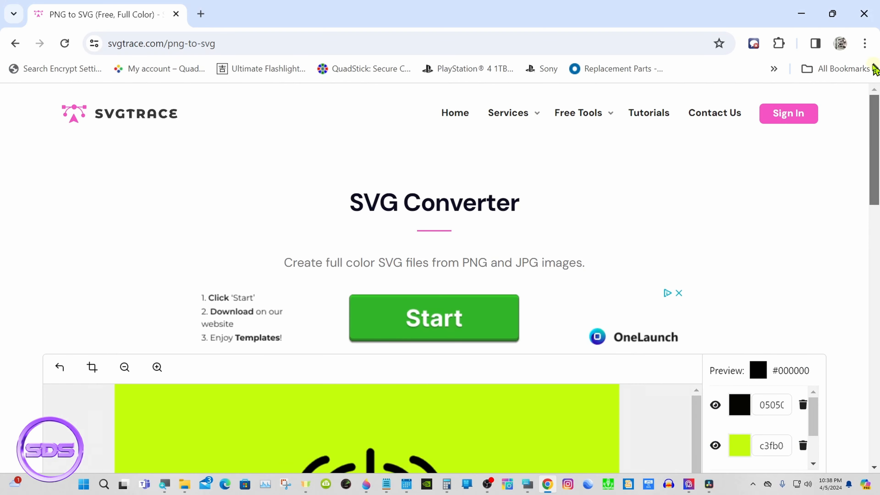
click(803, 14)
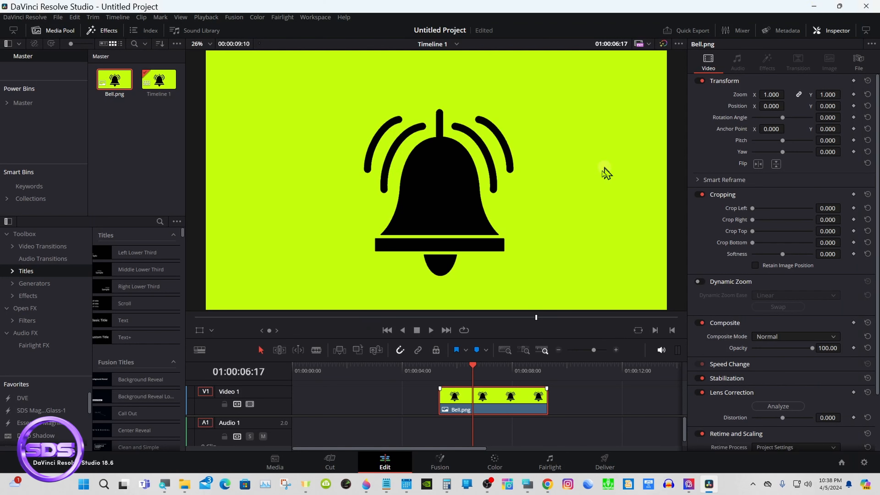
Step: Cut the Bell.png clip from the timeline and create a new five-second Fusion composition at 30 fps in the media pool
right_click(485, 398)
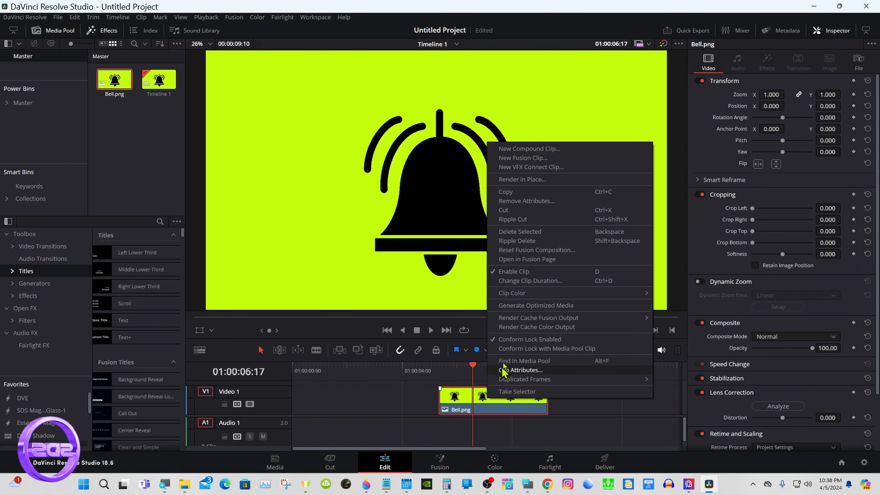
click(517, 213)
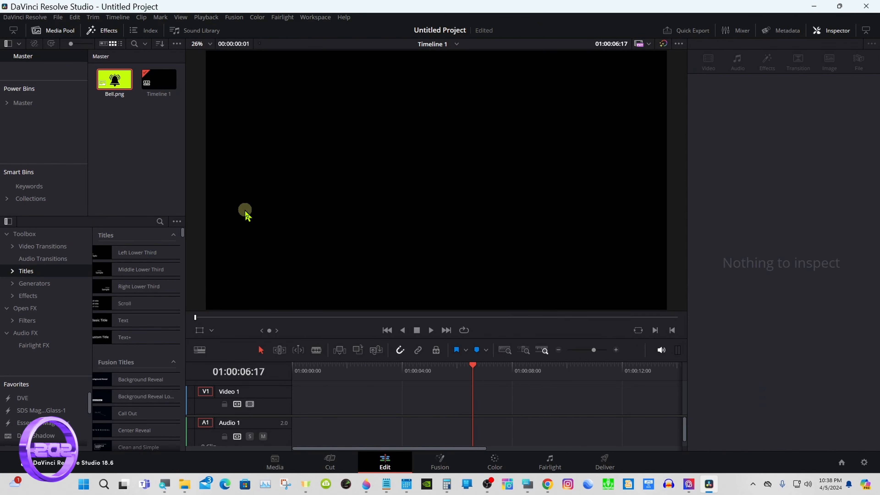
right_click(151, 157)
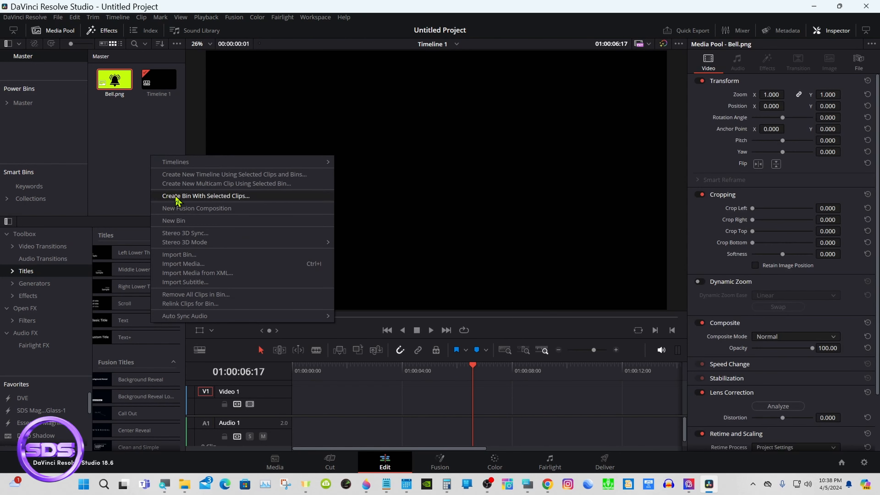
click(229, 210)
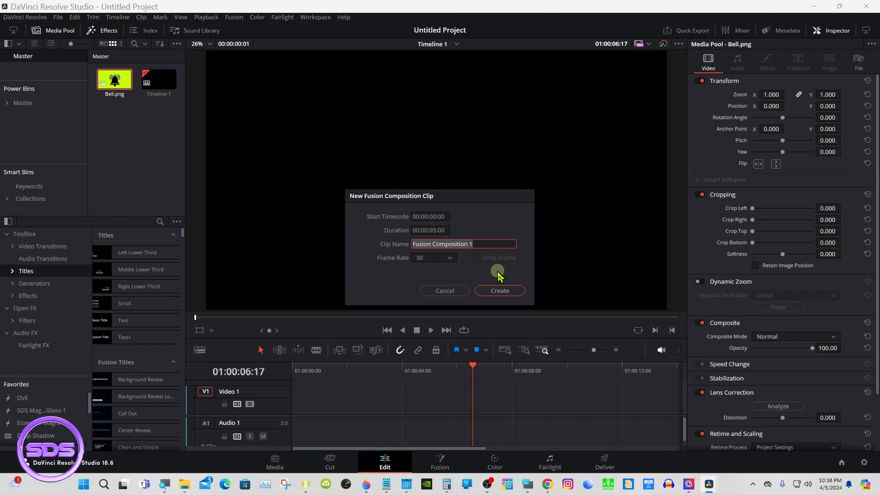
click(495, 291)
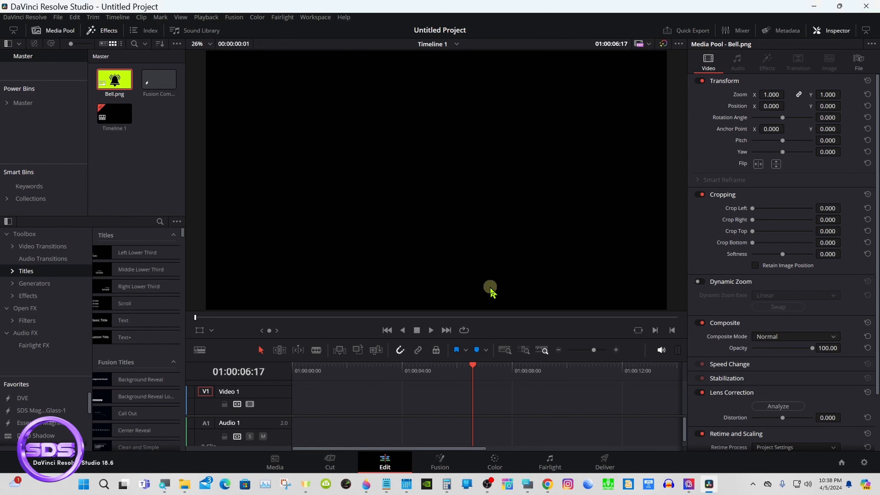
Step: Place the Fusion composition at the start of Video 1 and open it on the Fusion page with the playhead at its first frame
click(147, 81)
drag(147, 80, 311, 398)
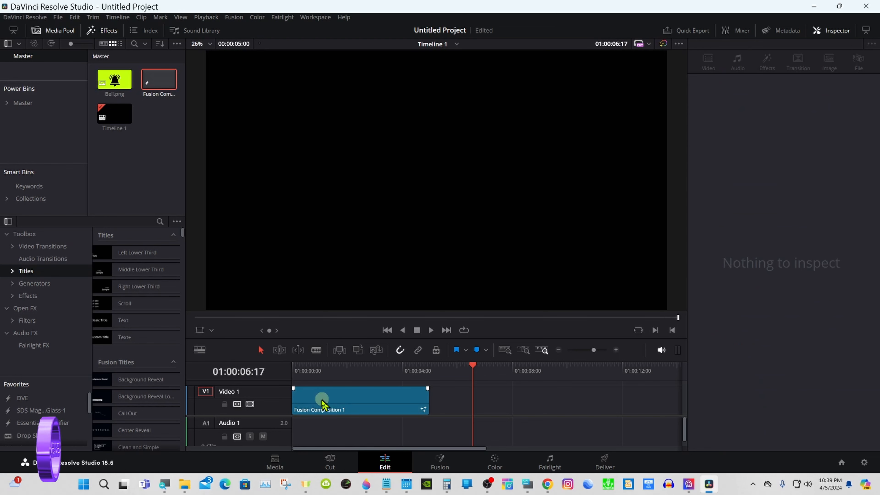
click(298, 370)
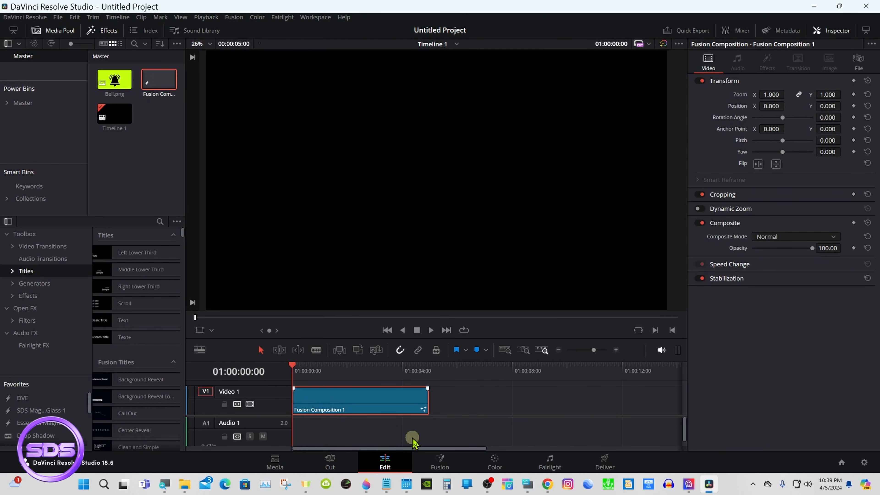
click(437, 462)
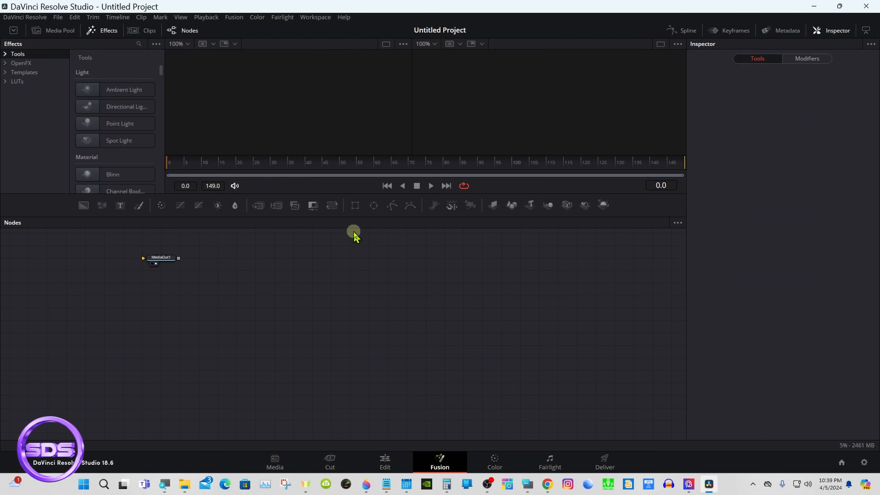
Step: Enlarge the viewer area and move the MediaOut1 node to the lower right of the node graph
drag(354, 216, 314, 267)
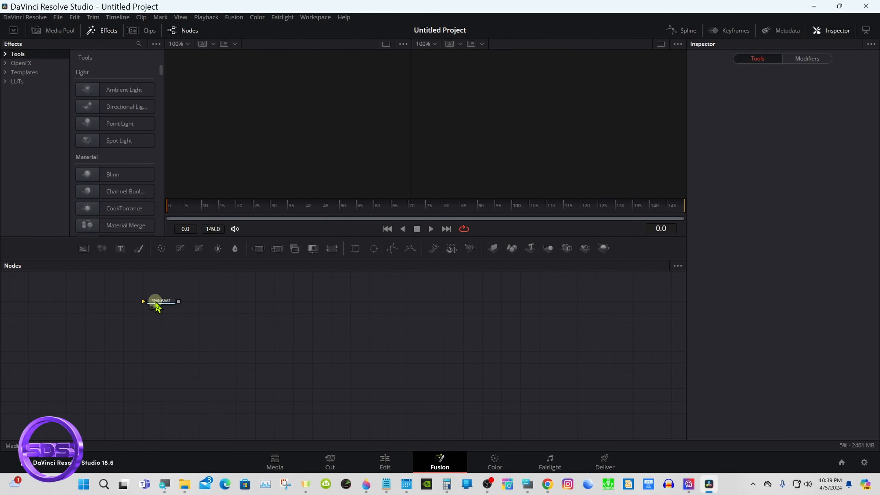
drag(159, 301, 619, 327)
right_click(617, 324)
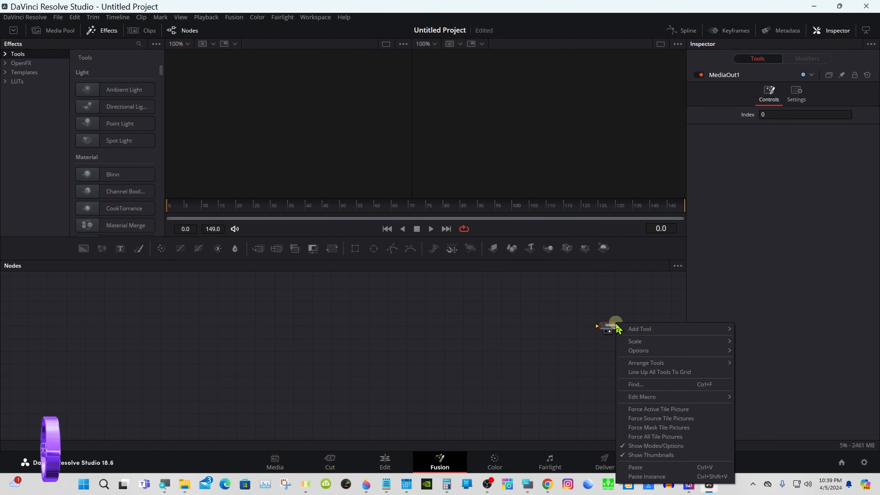
mouse_move(634, 341)
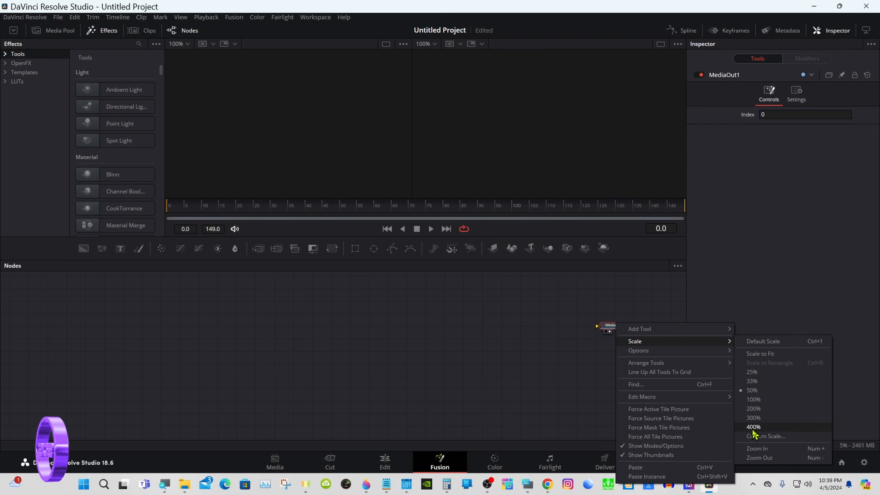
click(755, 457)
click(643, 309)
drag(643, 311, 544, 306)
drag(526, 356, 544, 376)
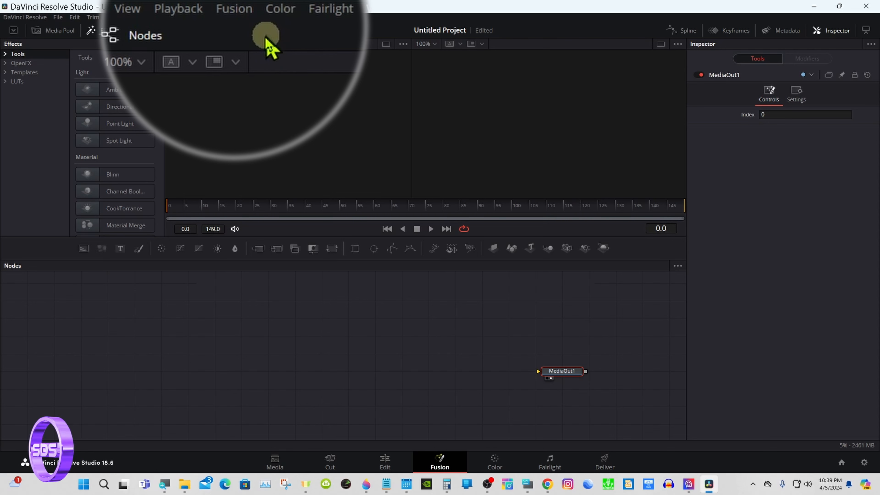
Step: Import trace (12).svg into the composition at 1920 x 1080 and place its group node just left of MediaOut1
click(241, 18)
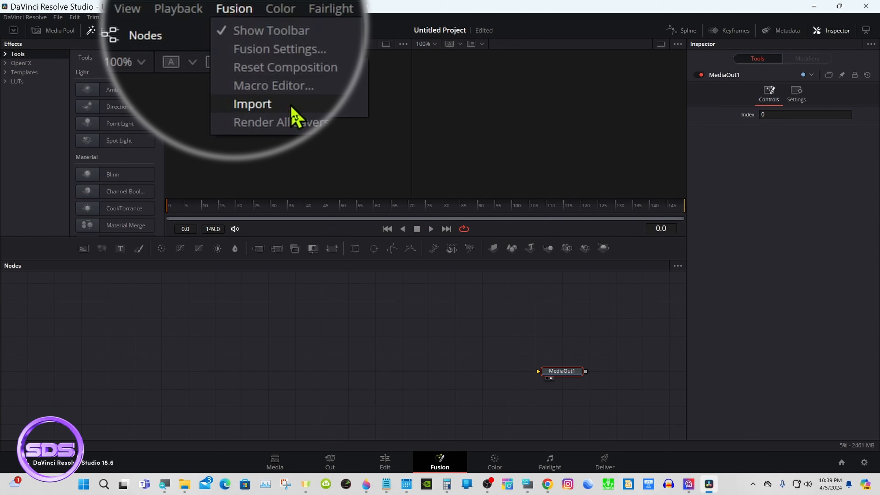
mouse_move(291, 106)
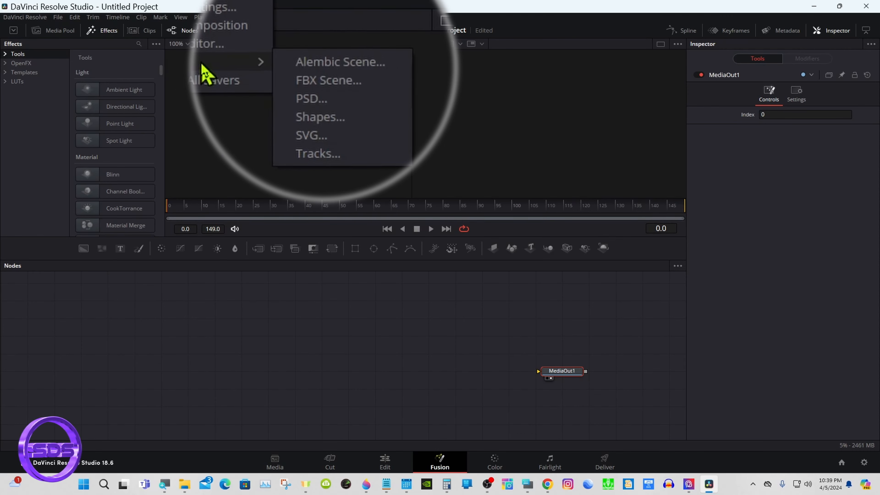
click(328, 138)
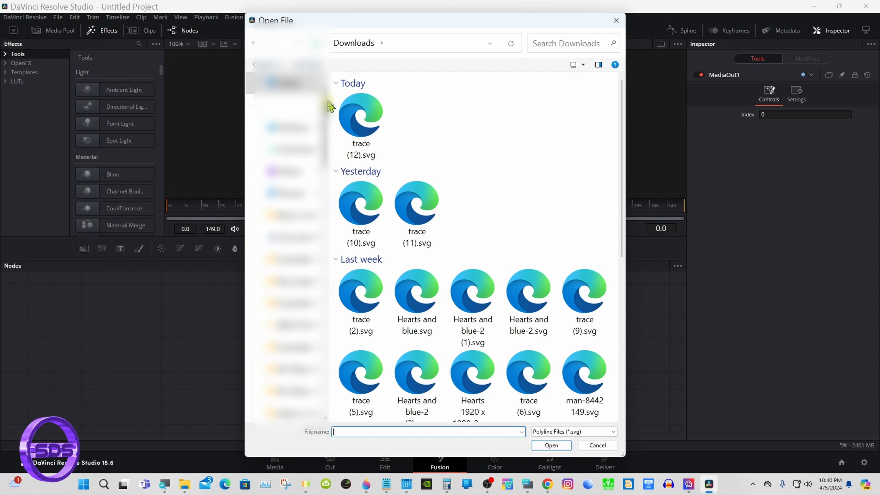
double_click(357, 114)
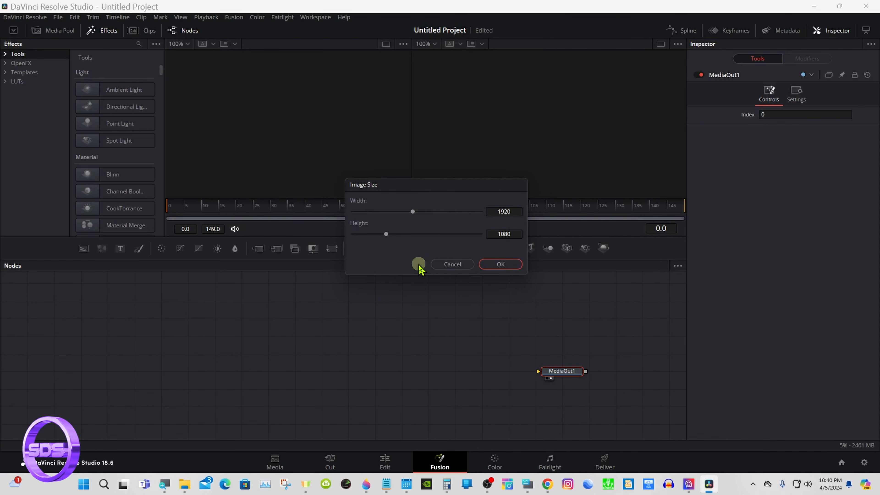
click(487, 264)
drag(38, 304, 467, 382)
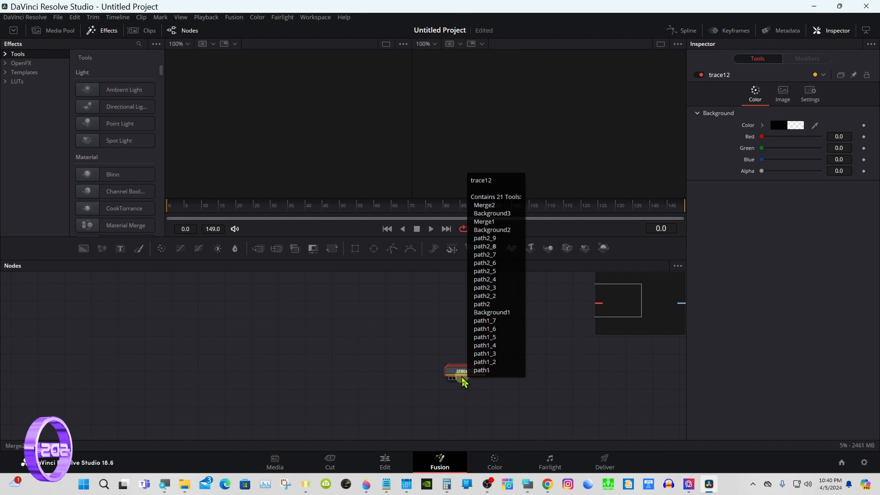
Step: Expand the trace12 group to examine its contents, collapse it, and ungroup it into separate path, background and merge nodes
double_click(462, 377)
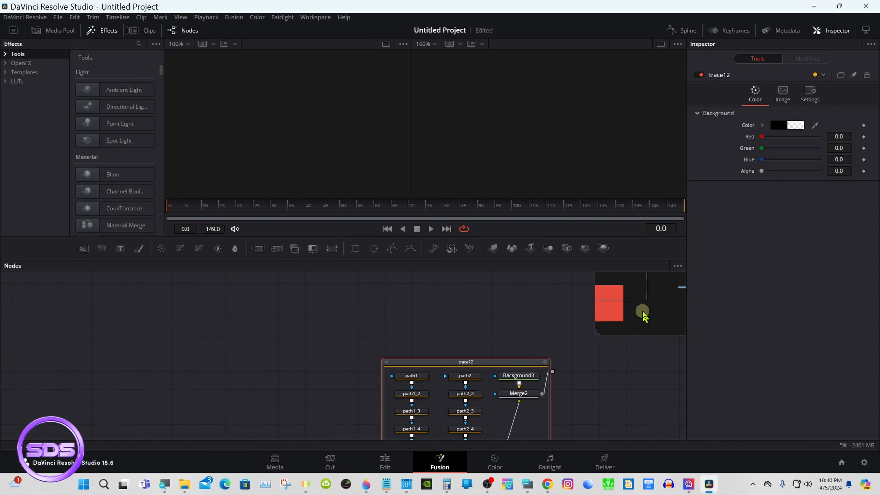
drag(638, 308, 593, 294)
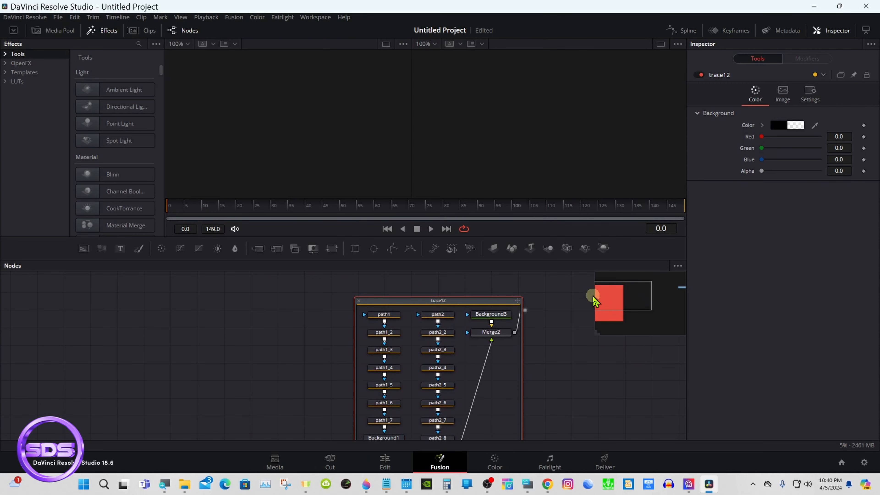
click(359, 300)
drag(433, 309, 431, 402)
right_click(431, 403)
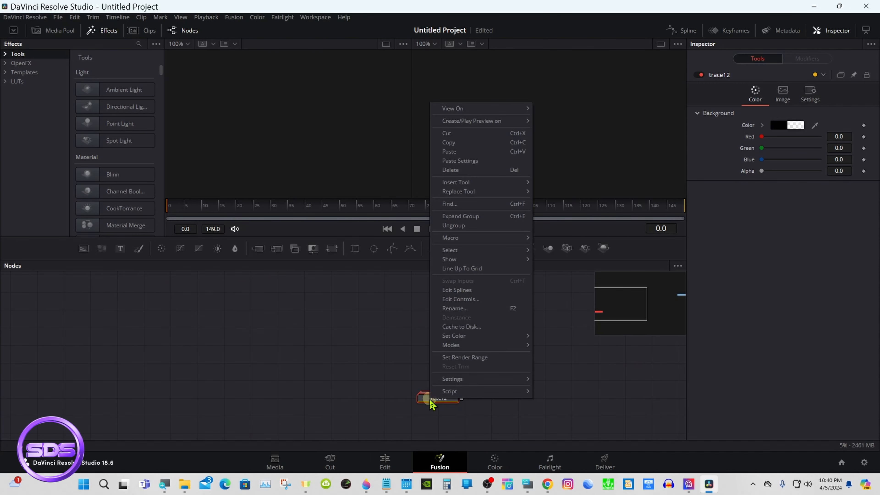
click(454, 225)
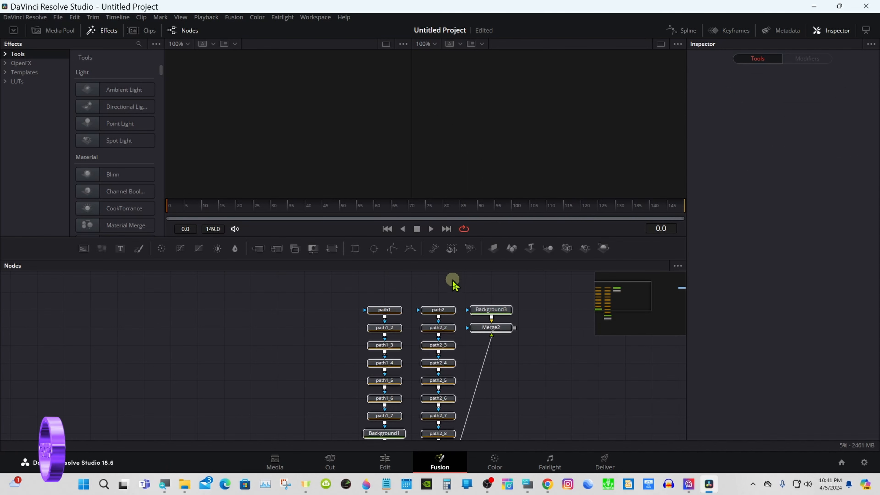
Step: Pull path1 out to the left of its chain, disconnect it from path1_2, and show it in the first viewer
drag(393, 310, 284, 312)
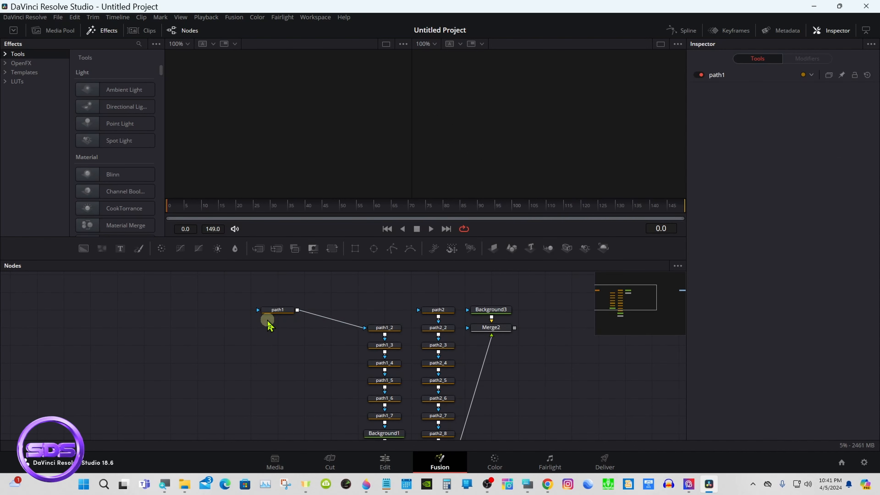
click(266, 314)
key(1)
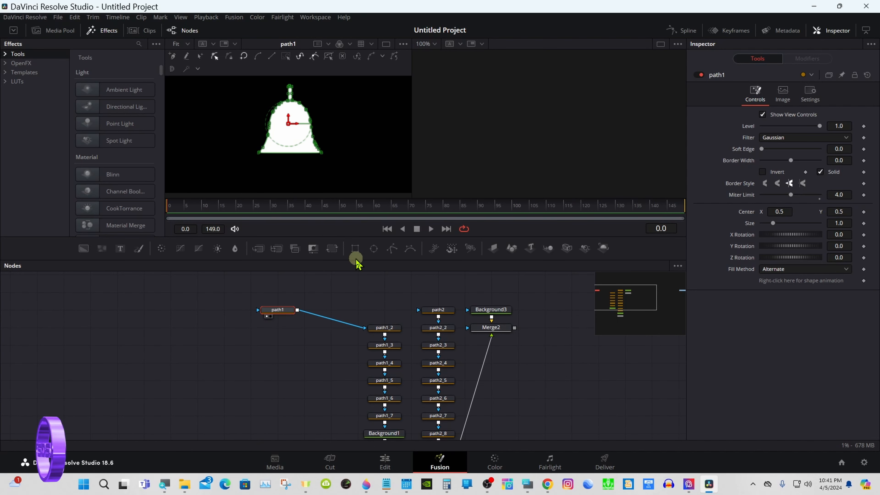
click(356, 326)
Step: Disconnect path1_2, path1_3, path1_4 and path1_5 from their chain and line them up in a column below path1
click(376, 334)
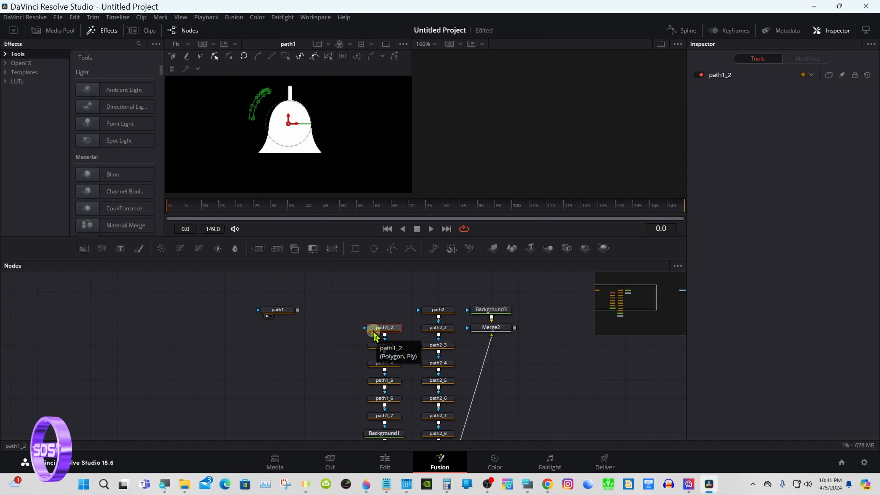
drag(375, 335, 268, 336)
click(377, 349)
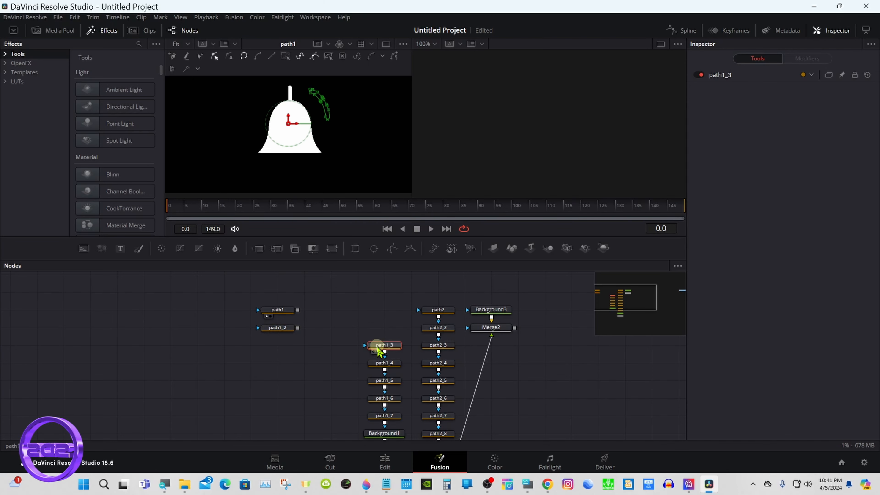
drag(377, 349, 275, 364)
click(267, 329)
drag(374, 387, 291, 384)
click(348, 392)
click(275, 364)
click(276, 346)
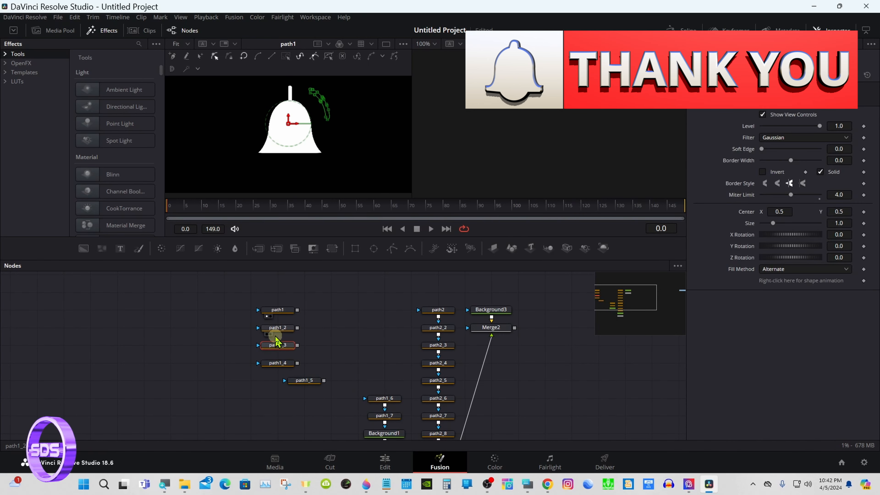
click(275, 310)
drag(304, 380, 278, 380)
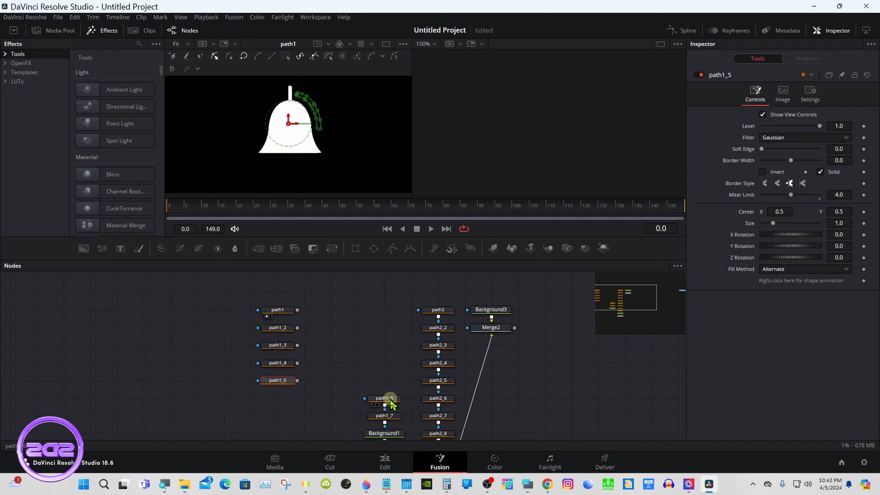
Step: Separate path1_6 and path1_7 from Background1 and add them to the bottom of the path1 column
click(391, 403)
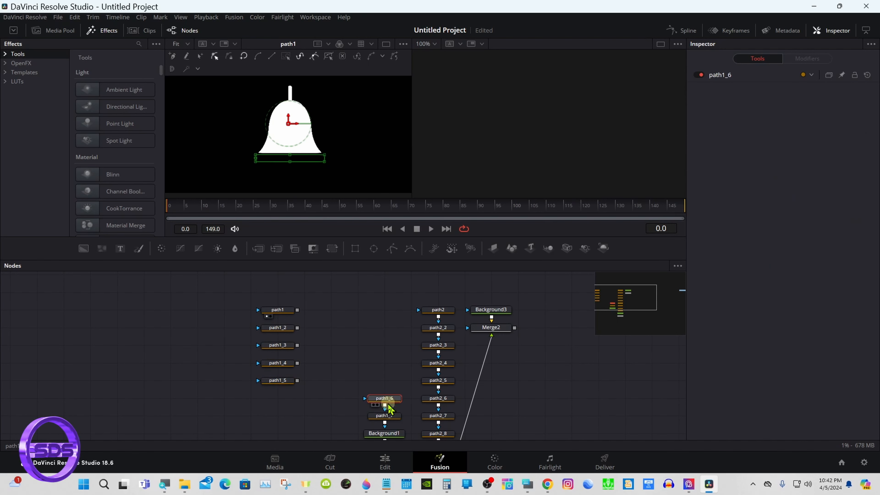
drag(388, 406, 281, 402)
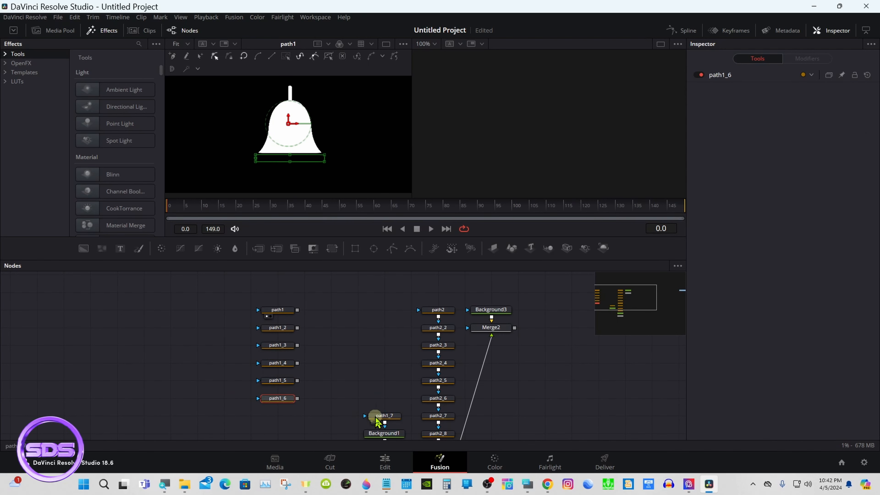
drag(376, 421, 270, 421)
Step: Disconnect path2, path2_2, path2_3 and path2_4 from their chain, placing path2_3 and path2_4 in a column left of path1
drag(429, 310, 169, 416)
click(435, 333)
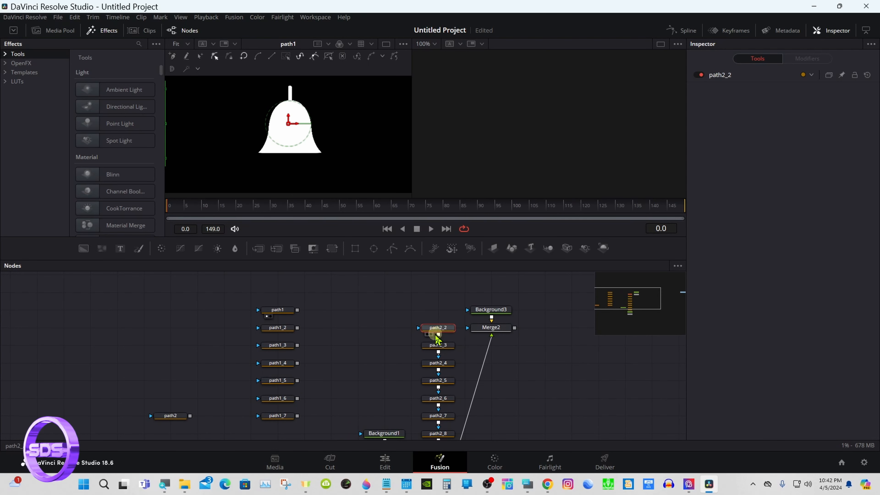
click(437, 345)
drag(431, 329, 430, 315)
drag(439, 346, 242, 318)
click(437, 368)
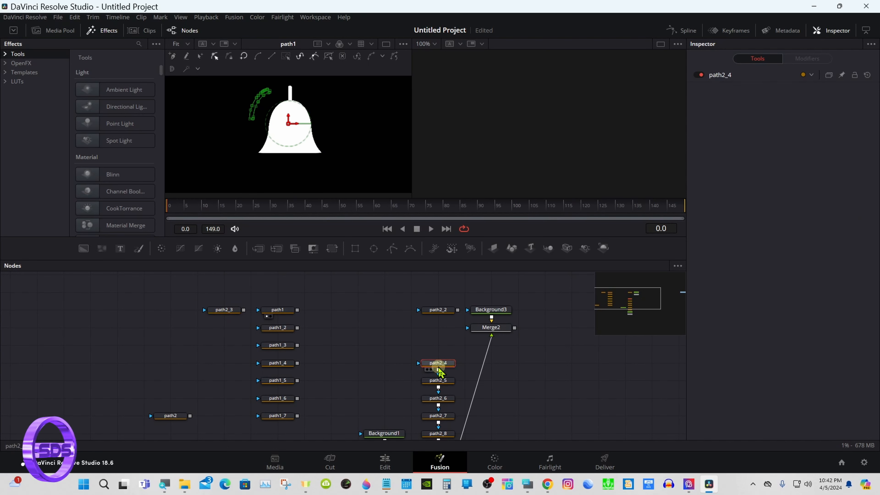
drag(439, 372, 385, 371)
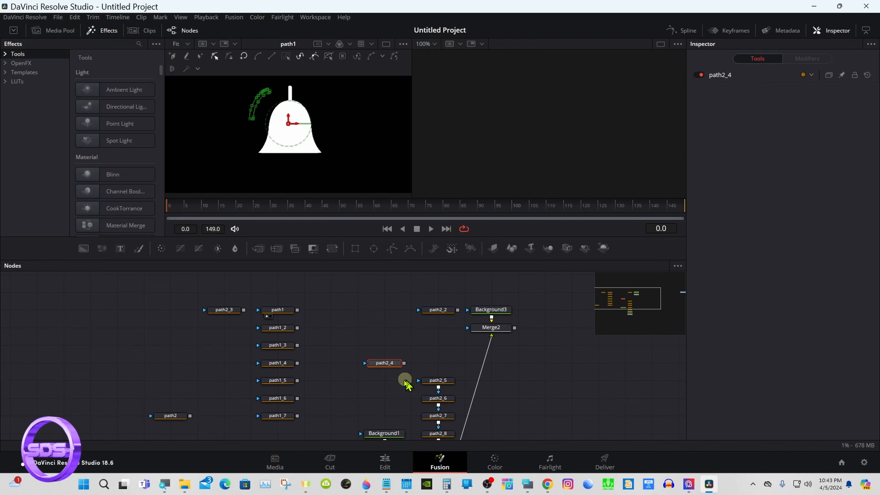
drag(385, 363, 244, 329)
click(277, 327)
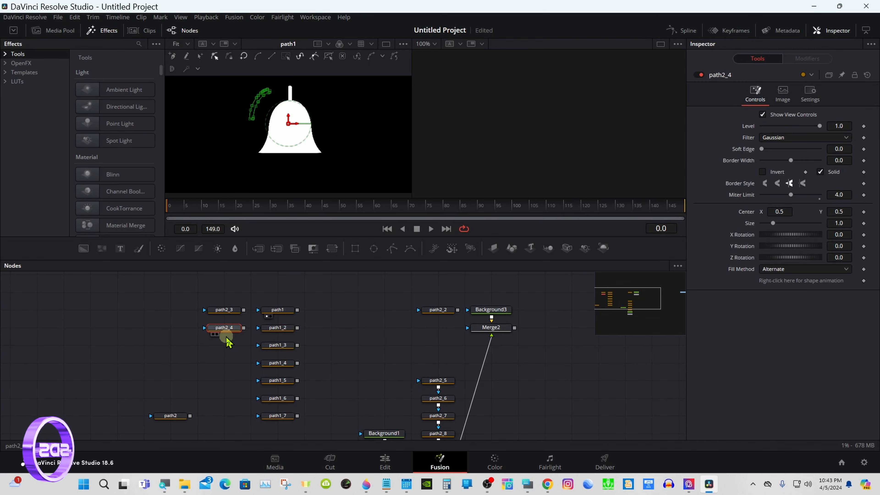
Step: Disconnect path2_5, path2_6 and path2_7 from the chain and line them up below path2_4
drag(437, 380, 225, 345)
click(429, 400)
drag(428, 402, 215, 365)
drag(426, 415, 220, 381)
click(400, 408)
click(271, 380)
Step: Enlarge the node area, separate path2_8 and path2_9 from Background2, and add them to the bottom of the path2 column
drag(437, 433, 412, 364)
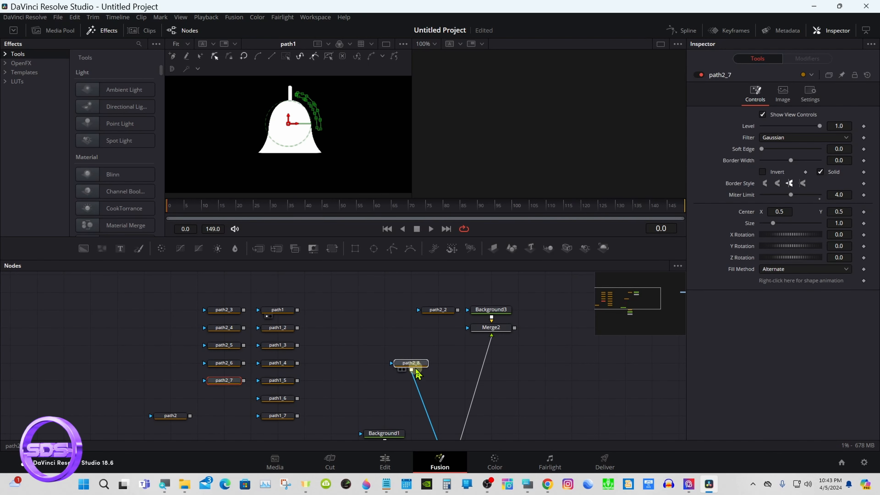
drag(468, 261, 464, 208)
drag(411, 308, 222, 343)
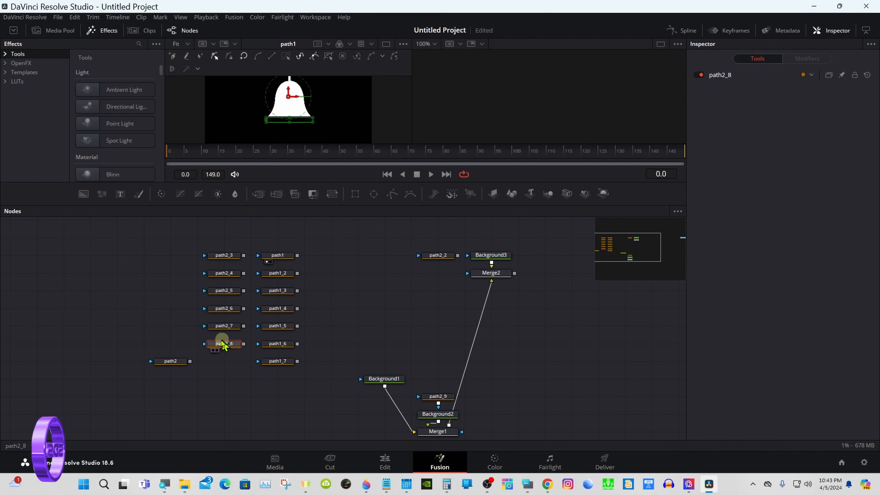
click(429, 398)
drag(430, 402, 216, 367)
Step: Gather path2_2, Background3 and Merge2 near the other background and merge nodes, and delete them all together
click(429, 258)
drag(398, 238, 514, 283)
drag(482, 274, 456, 362)
click(526, 340)
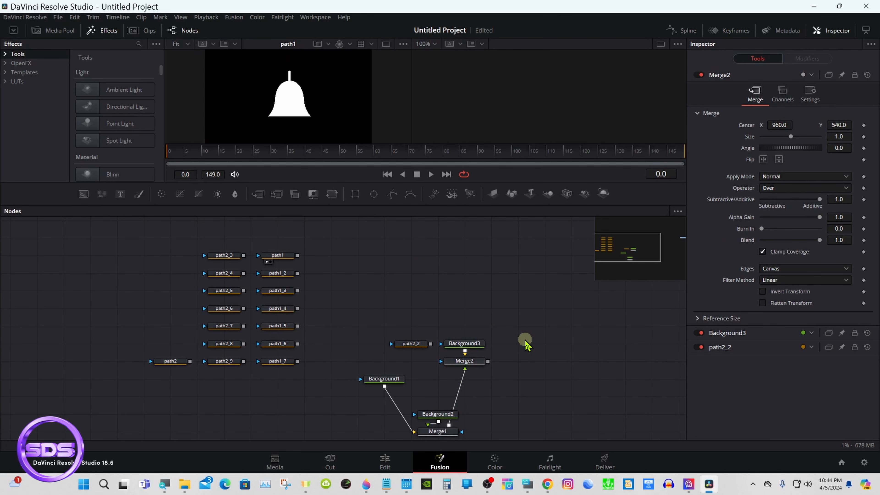
drag(610, 253, 613, 254)
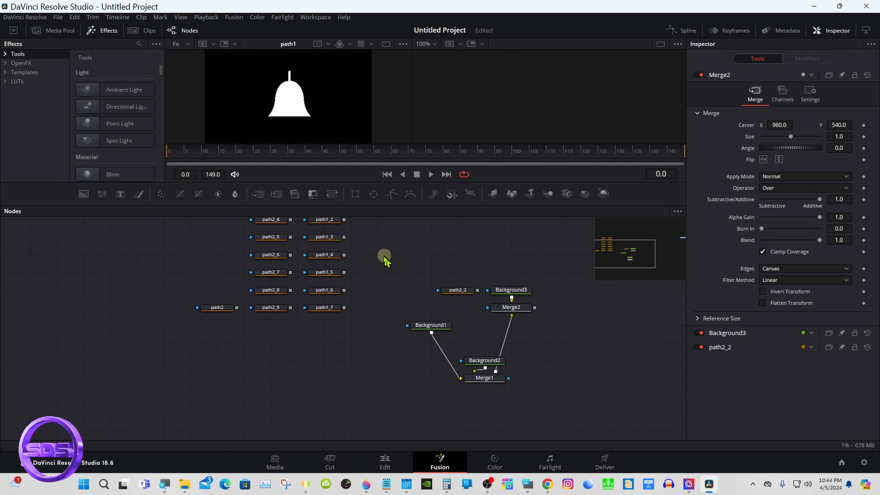
drag(382, 256, 554, 387)
right_click(492, 378)
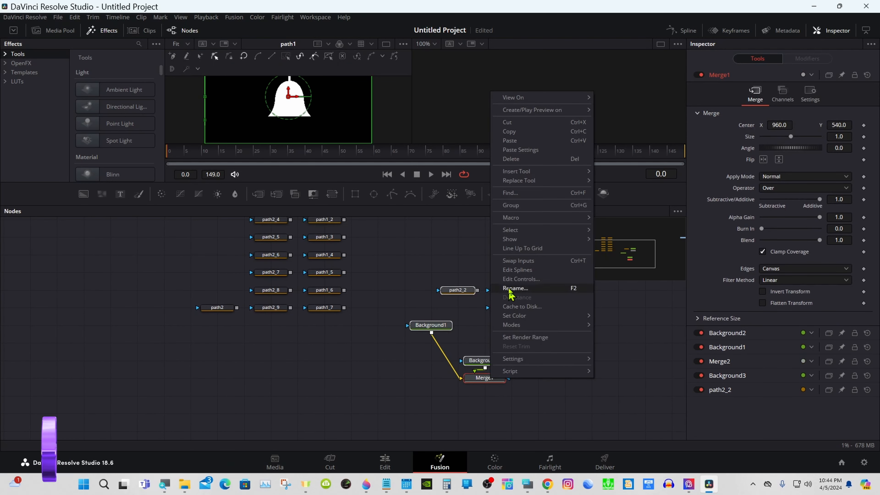
click(512, 159)
Step: Move the MediaOut1 node closer to the path columns
drag(602, 251, 644, 248)
drag(651, 304, 571, 356)
drag(629, 247, 641, 248)
click(542, 272)
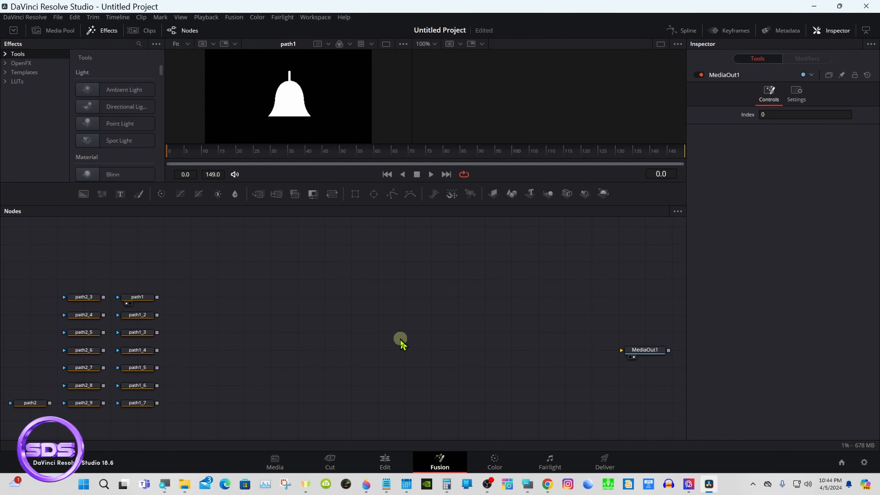
Step: Bring up the On-Screen Keyboard, search the tool list for sPolygon, and add that node to the right of path1
click(527, 484)
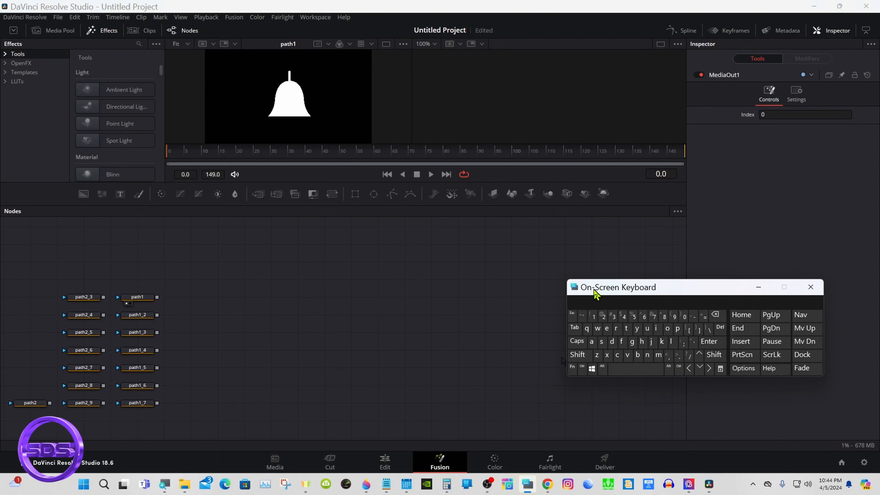
drag(596, 293, 596, 343)
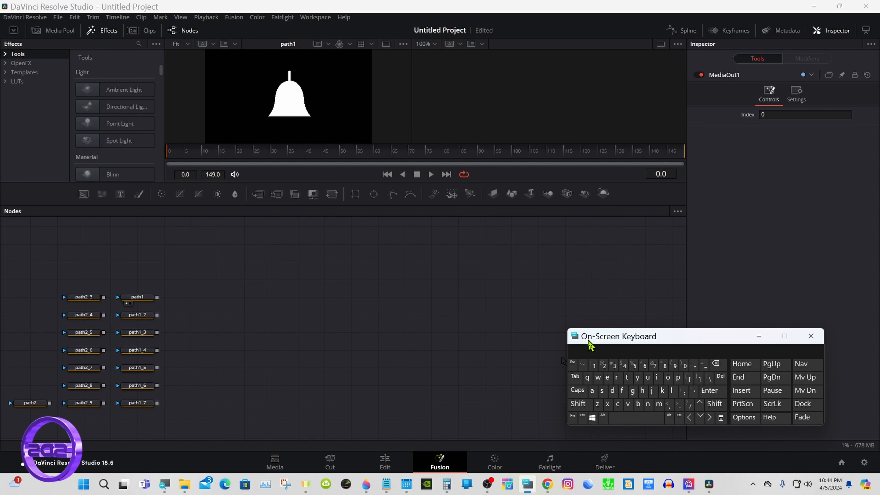
click(318, 307)
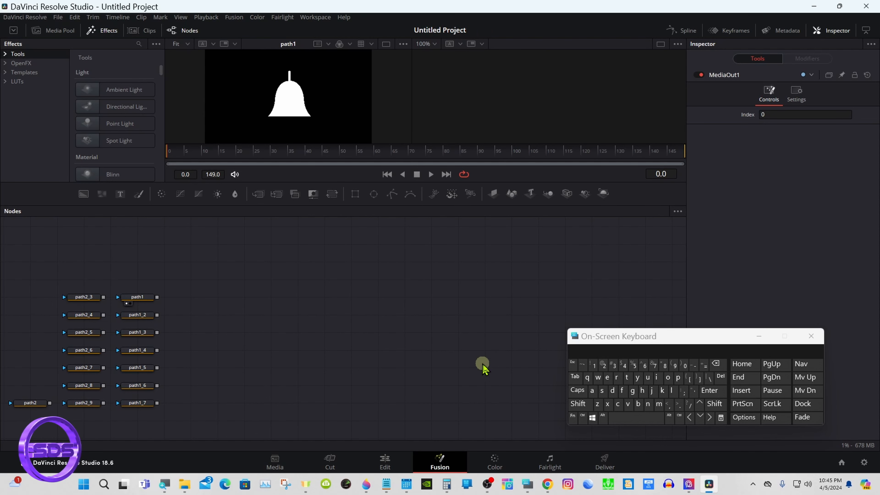
click(577, 405)
click(637, 418)
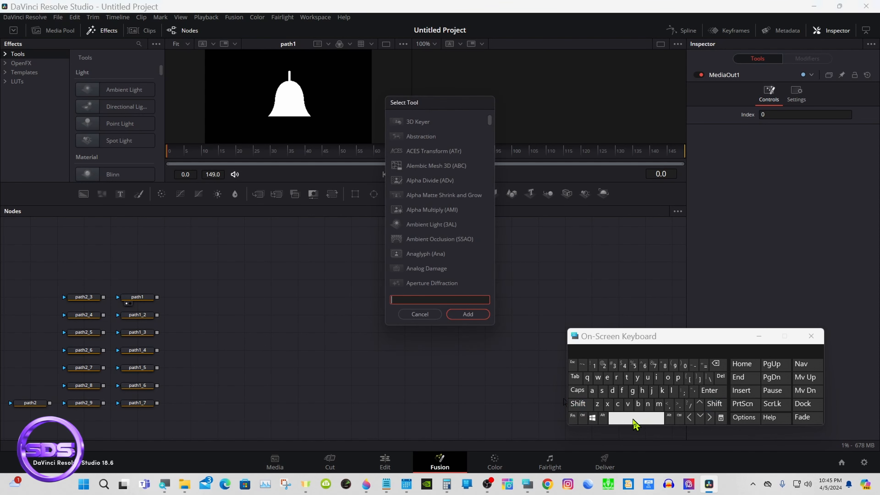
click(602, 391)
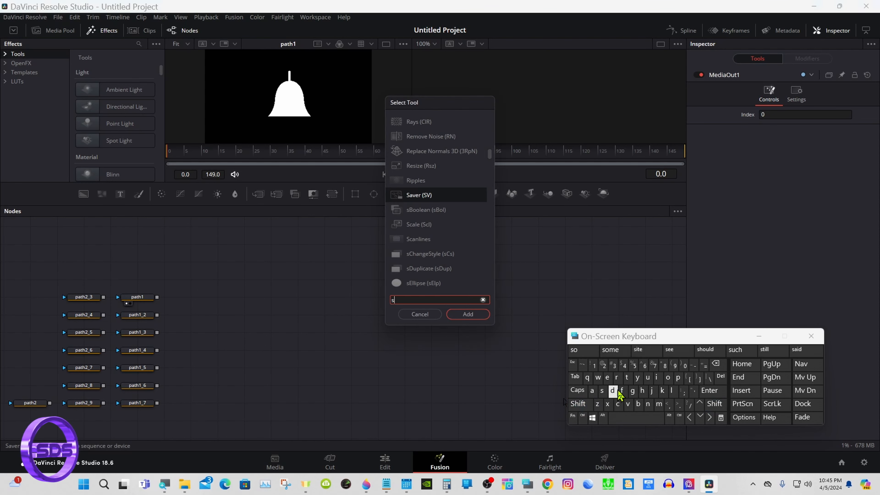
click(678, 377)
click(667, 377)
click(429, 137)
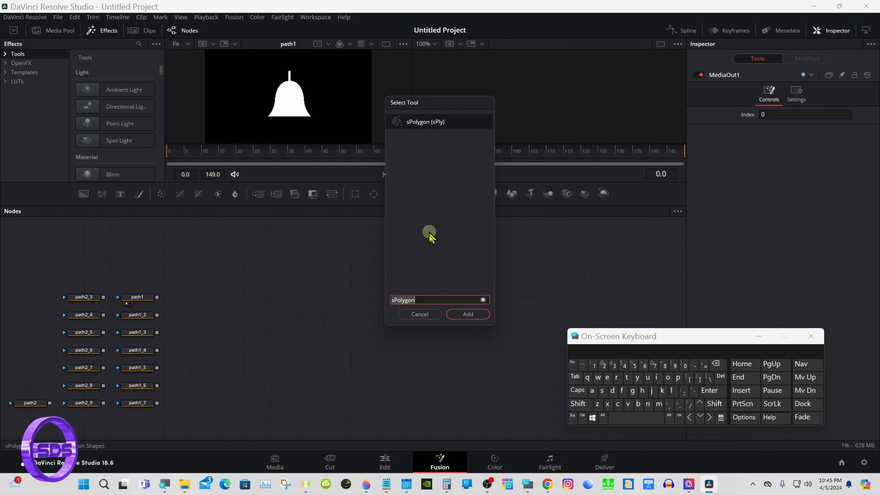
click(449, 314)
Step: Copy sPolygon1 and paste three duplicates in a column below it
right_click(252, 298)
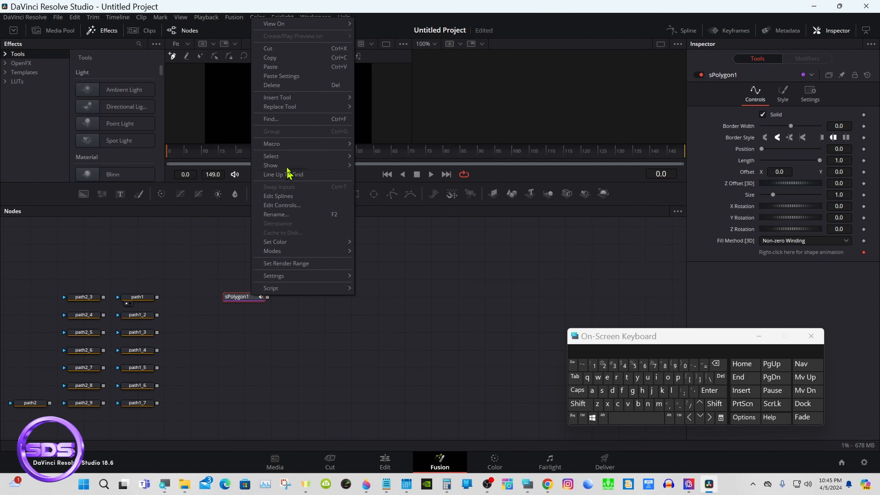
click(281, 64)
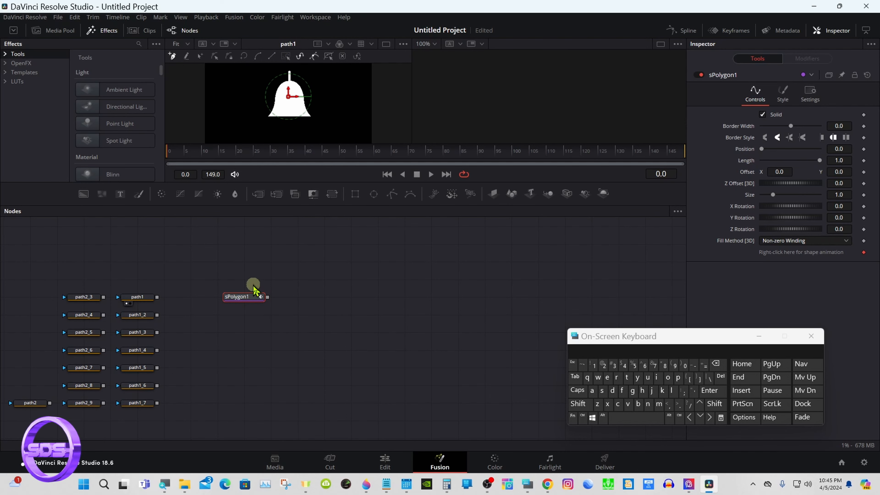
click(237, 325)
right_click(239, 327)
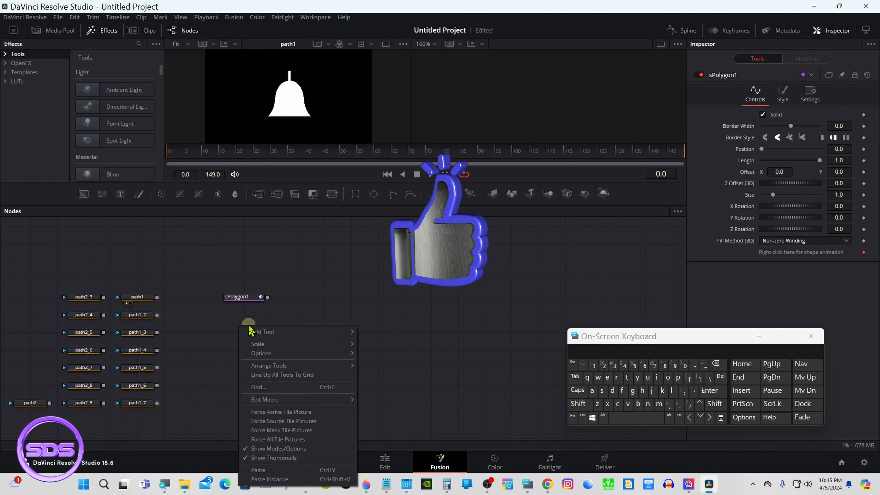
click(258, 470)
right_click(241, 336)
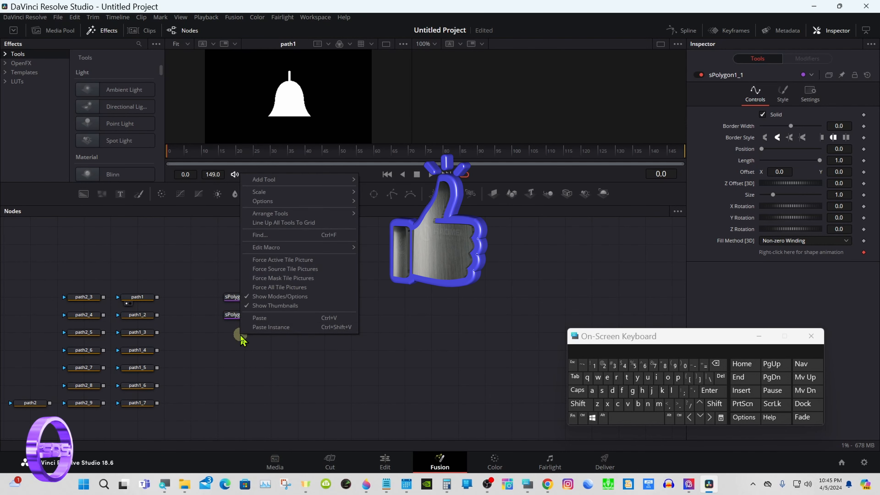
click(255, 316)
right_click(236, 348)
click(226, 349)
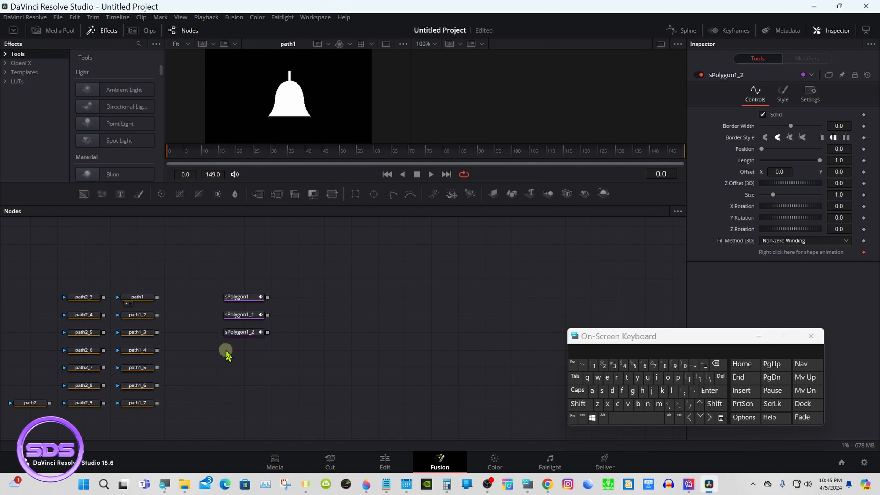
right_click(239, 349)
click(261, 342)
Step: Paste three more sPolygon copies, extending the column down to the level of path1_7
right_click(235, 376)
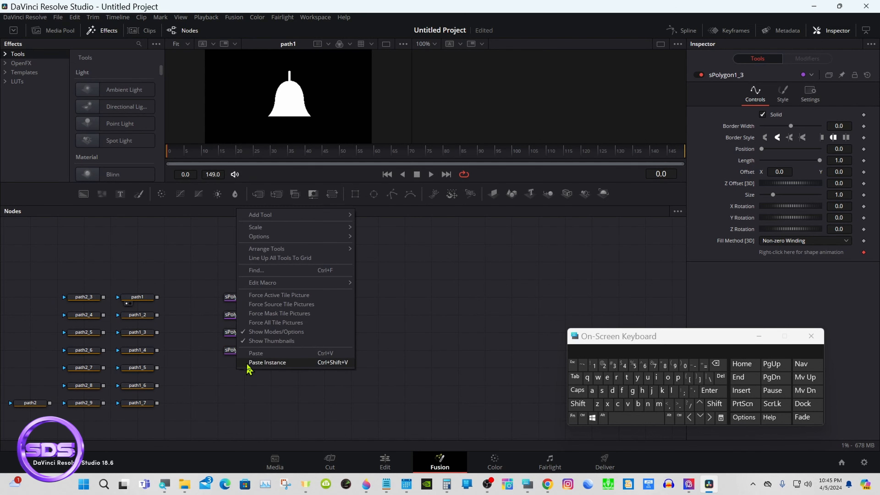
click(250, 371)
click(236, 387)
right_click(247, 390)
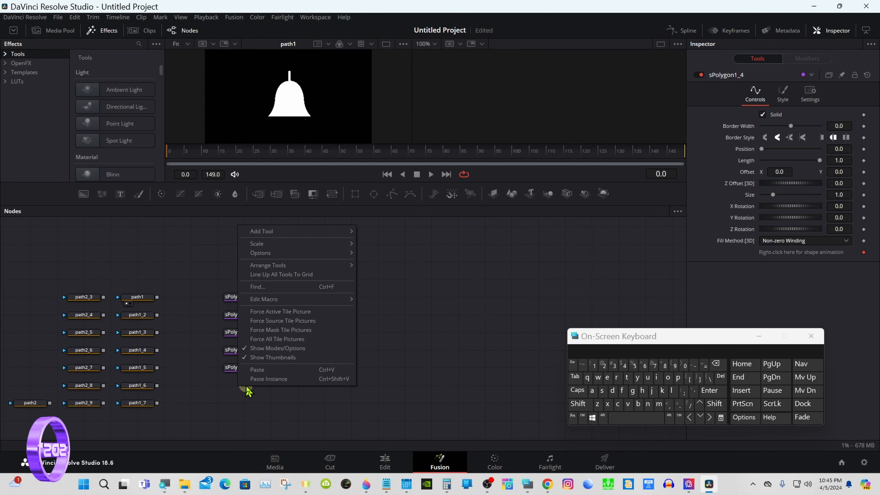
click(257, 369)
click(241, 406)
right_click(241, 406)
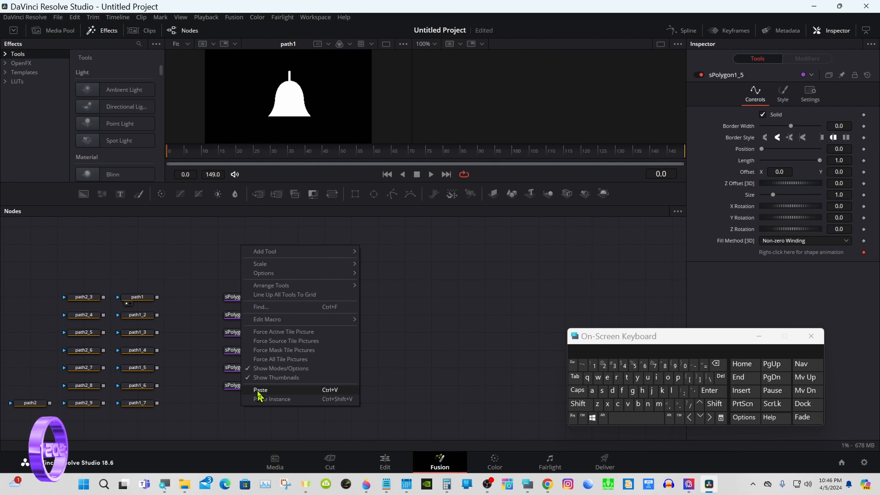
click(256, 392)
click(364, 374)
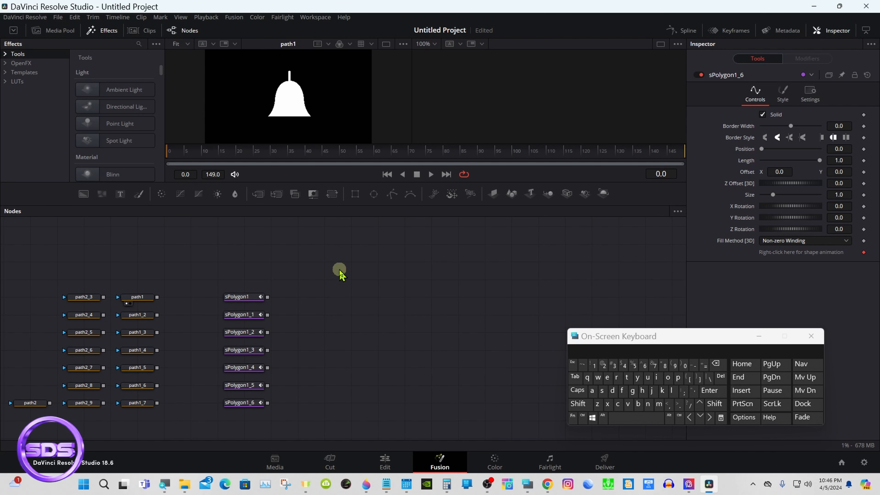
Step: Enlarge the viewer area and move path2 to just below the path2_3 to path2_9 column
drag(448, 206, 447, 243)
click(616, 272)
drag(616, 272, 590, 294)
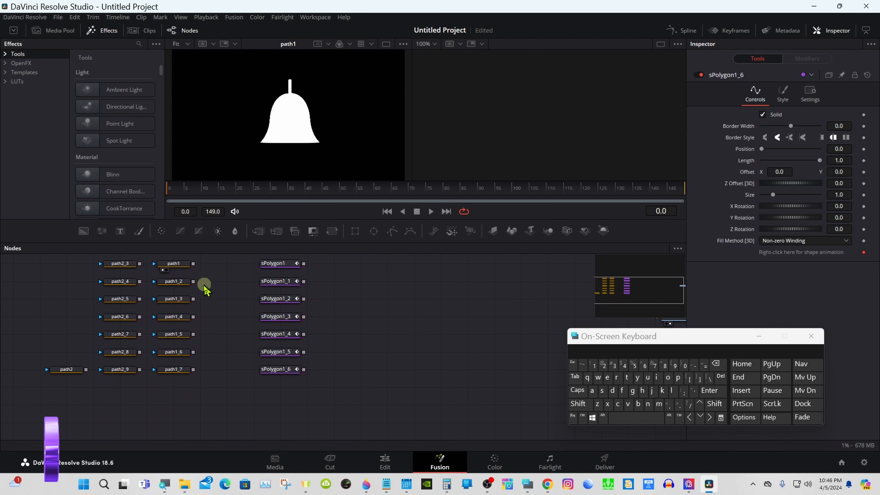
click(174, 268)
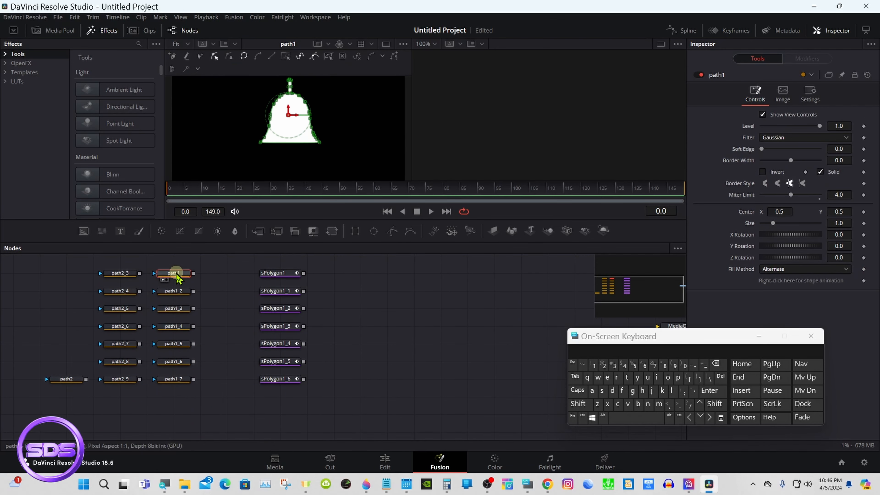
drag(66, 384, 93, 402)
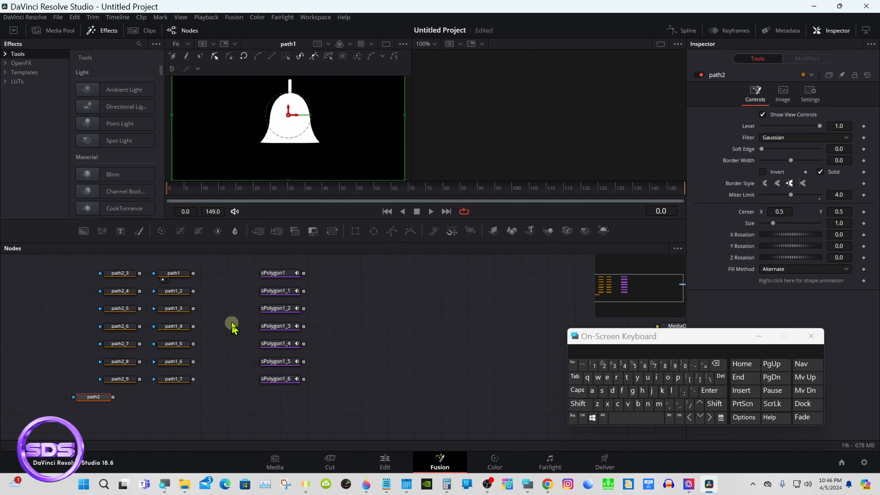
Step: Select path1, show sPolygon1 in the second viewer, and enlarge the viewers a little more
click(177, 274)
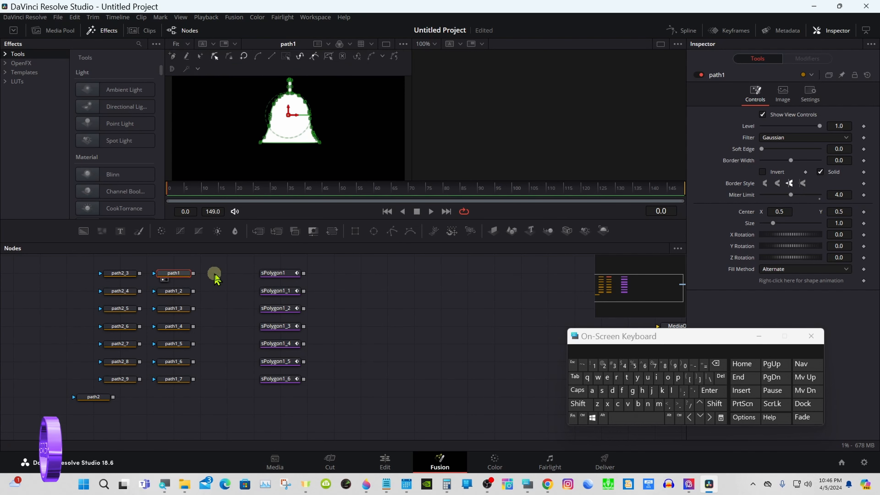
click(268, 280)
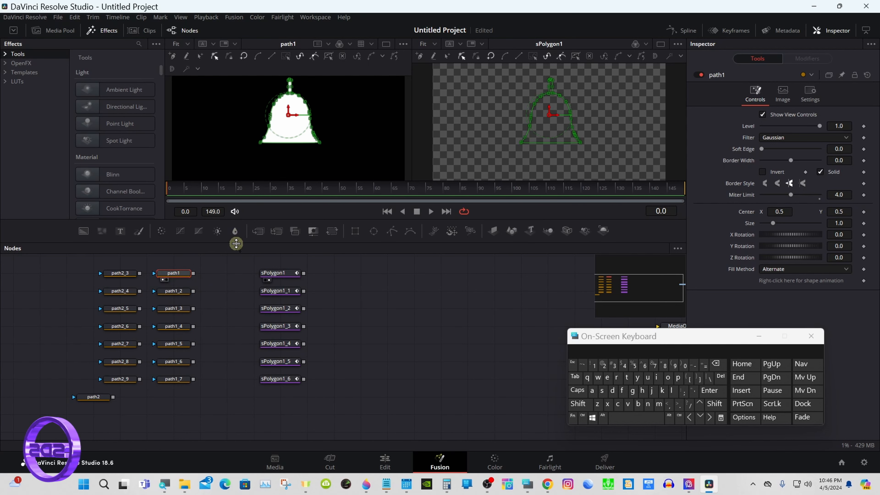
drag(236, 243, 236, 259)
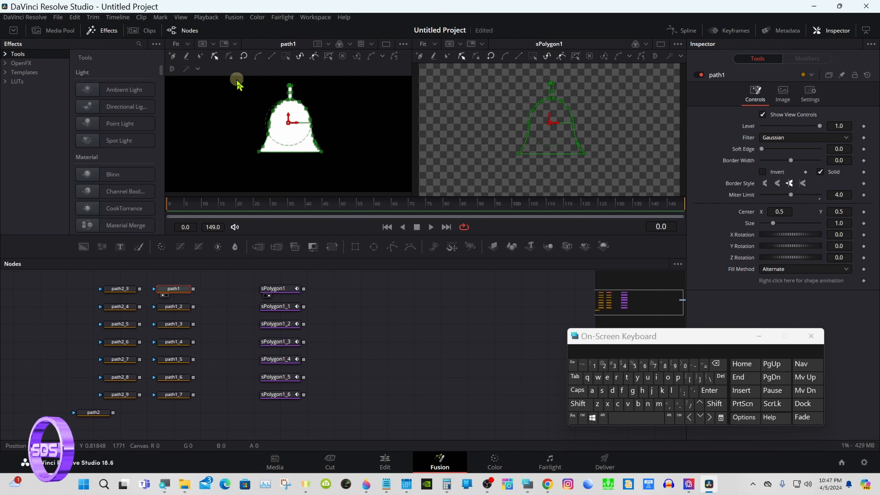
Step: Select all points of path1's outline in the first viewer and copy its polyline
drag(250, 94, 343, 174)
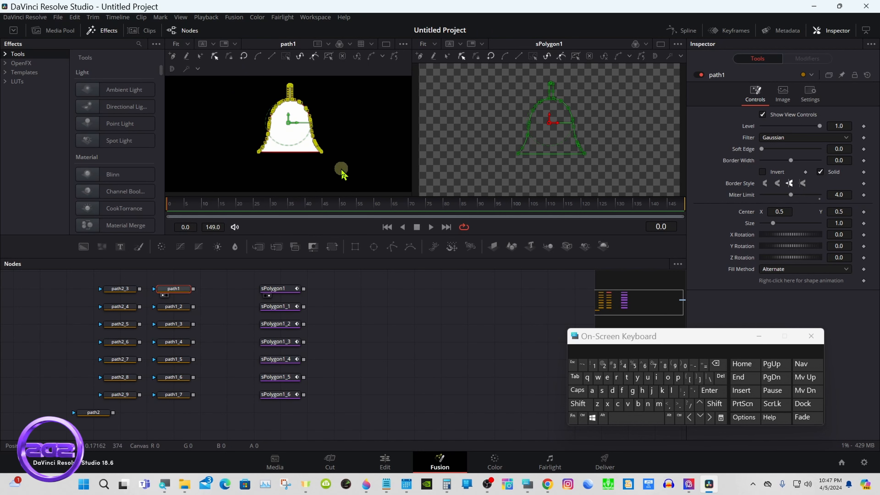
right_click(322, 157)
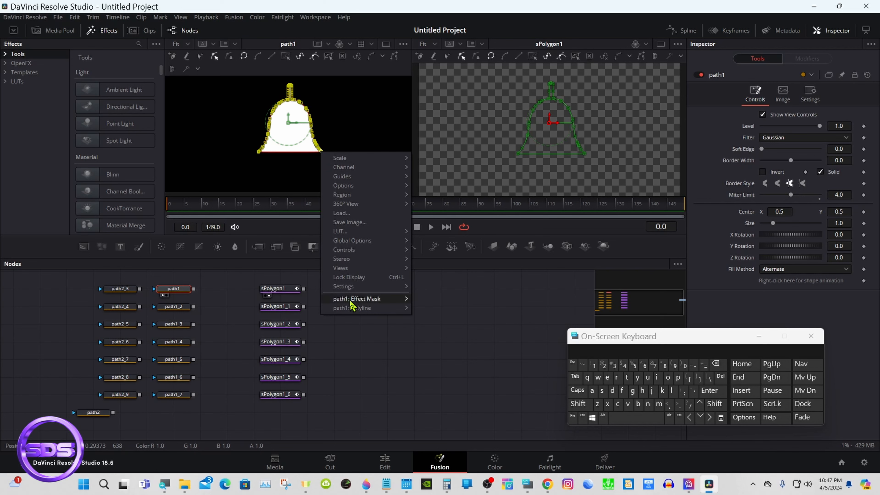
mouse_move(362, 311)
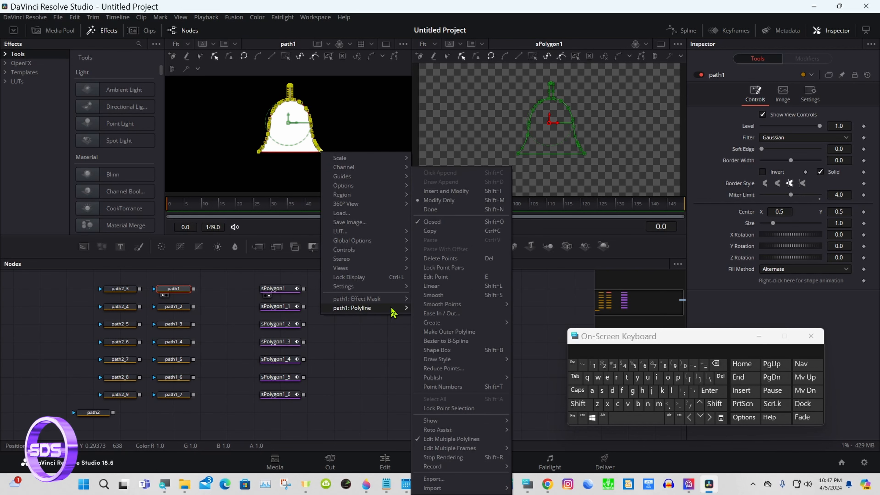
click(442, 233)
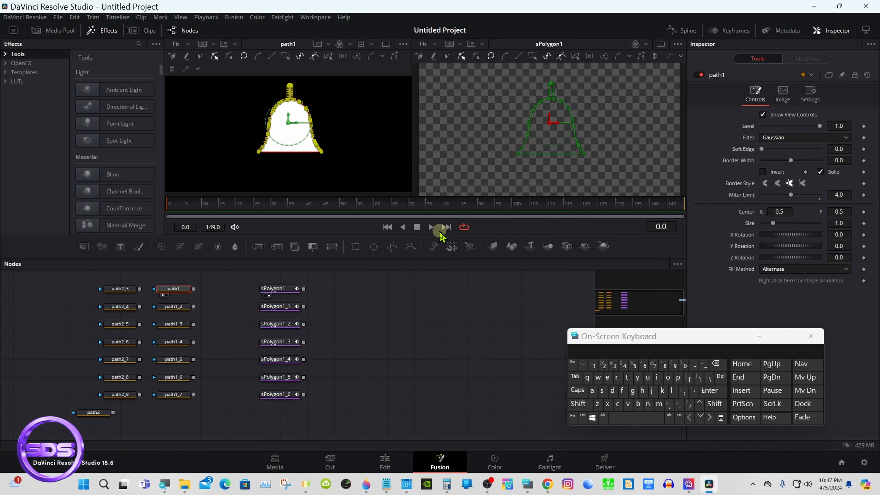
Step: Paste path1's copied polyline into the sPolygon1 node
click(273, 293)
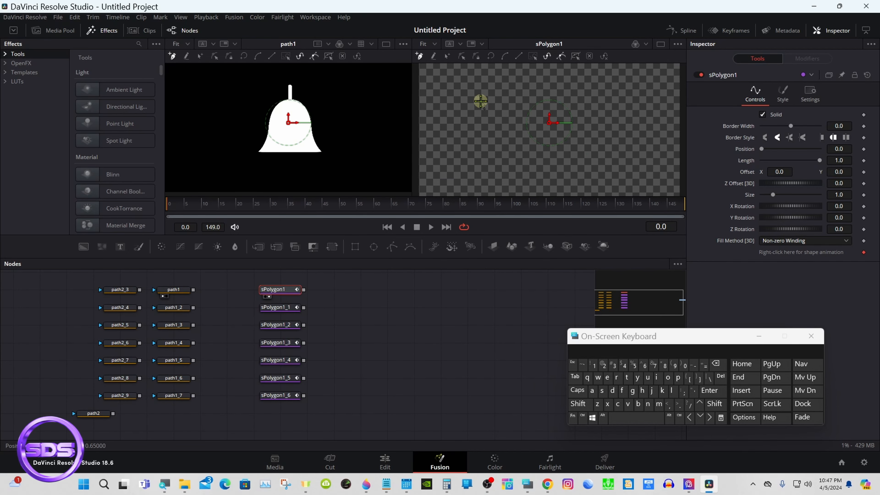
right_click(480, 101)
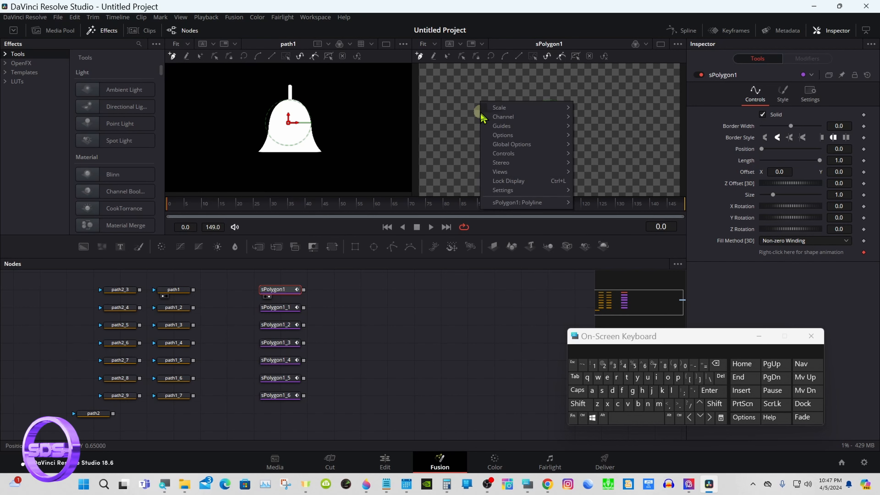
mouse_move(532, 206)
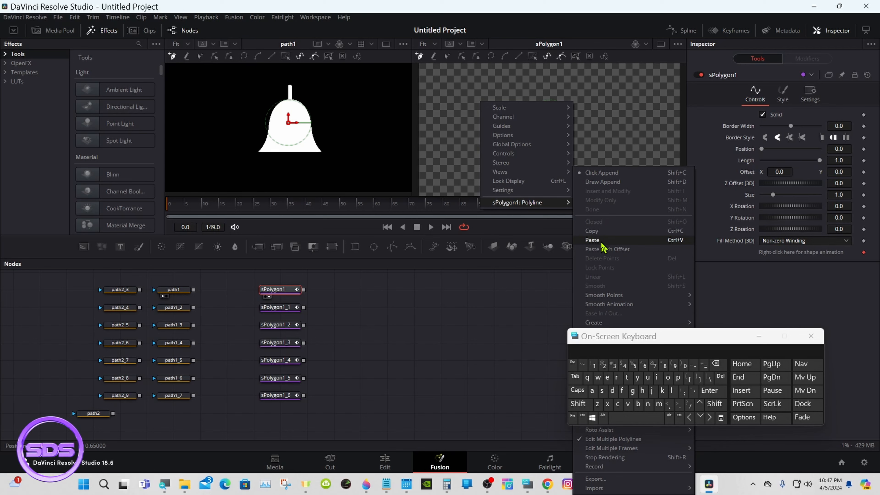
click(593, 240)
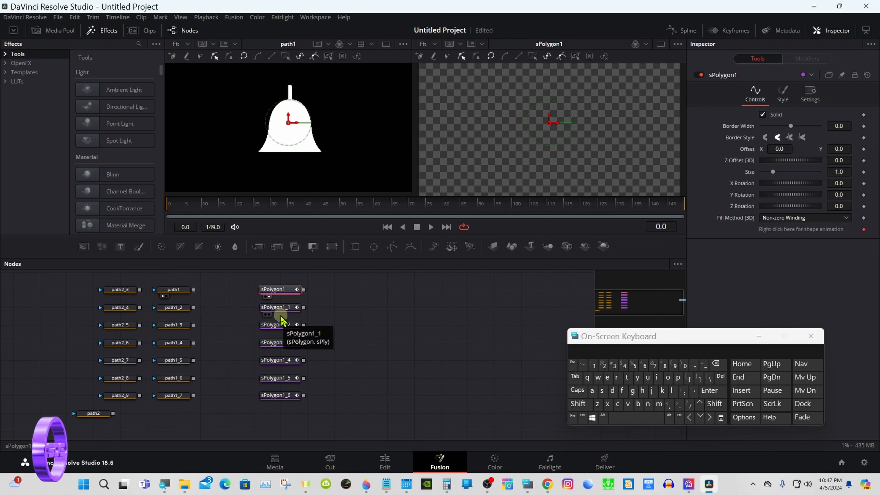
Step: Copy the polyline with all points of path1_2's arc outline and paste it into sPolygon1_1
click(172, 308)
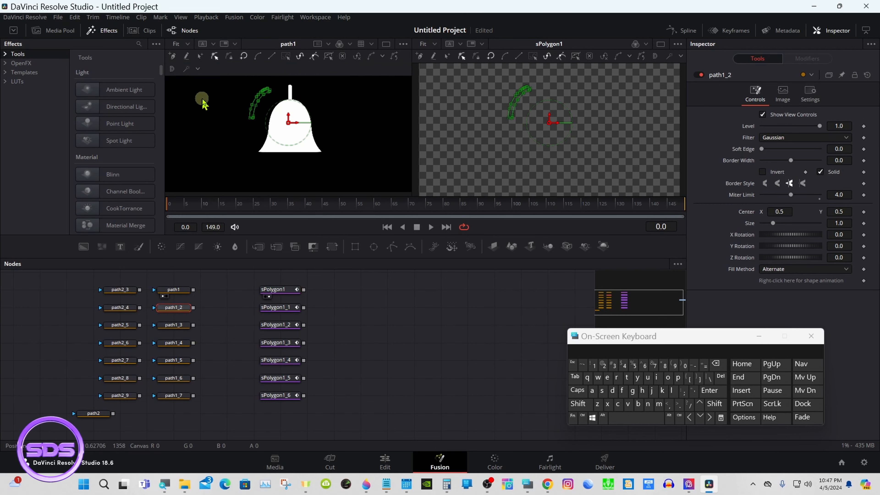
drag(220, 76, 287, 137)
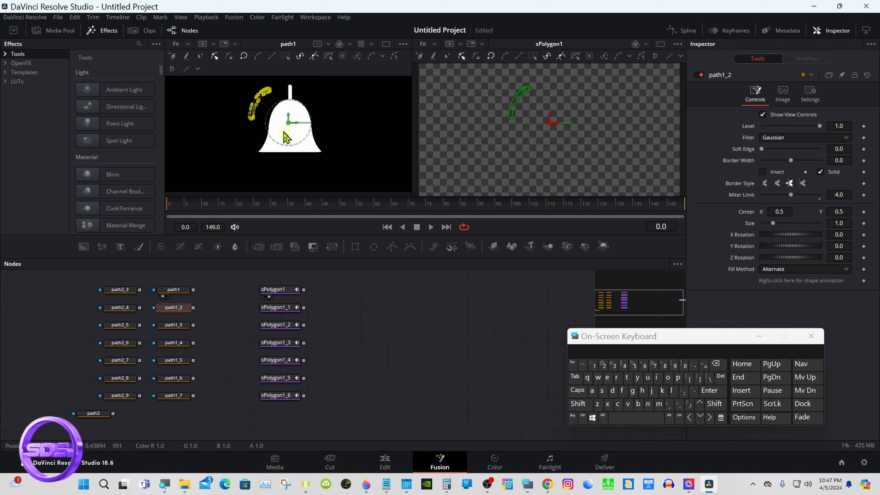
right_click(253, 125)
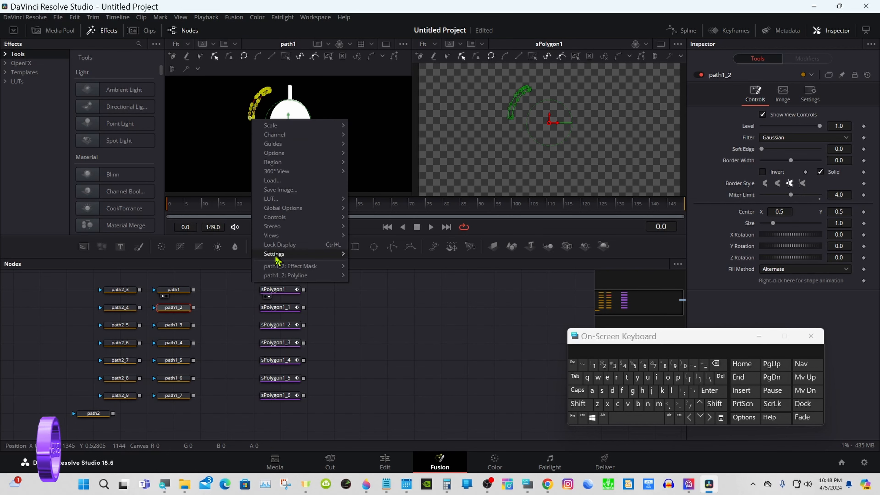
mouse_move(285, 275)
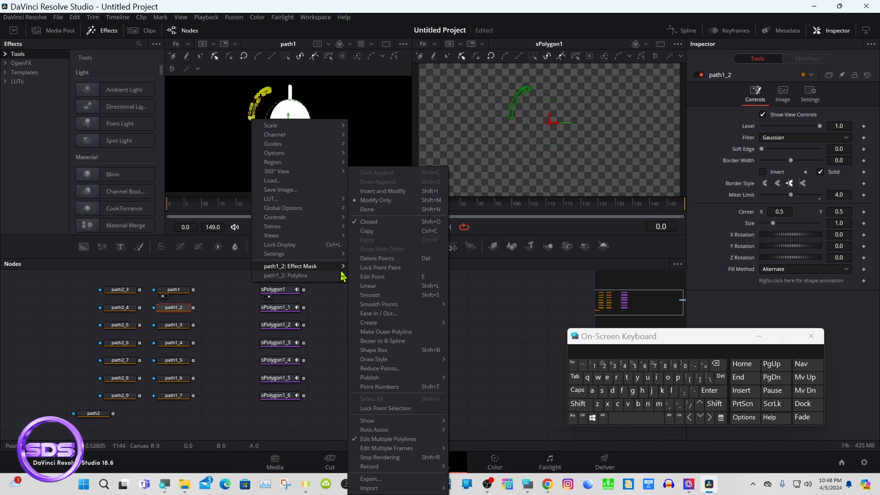
click(367, 232)
click(273, 307)
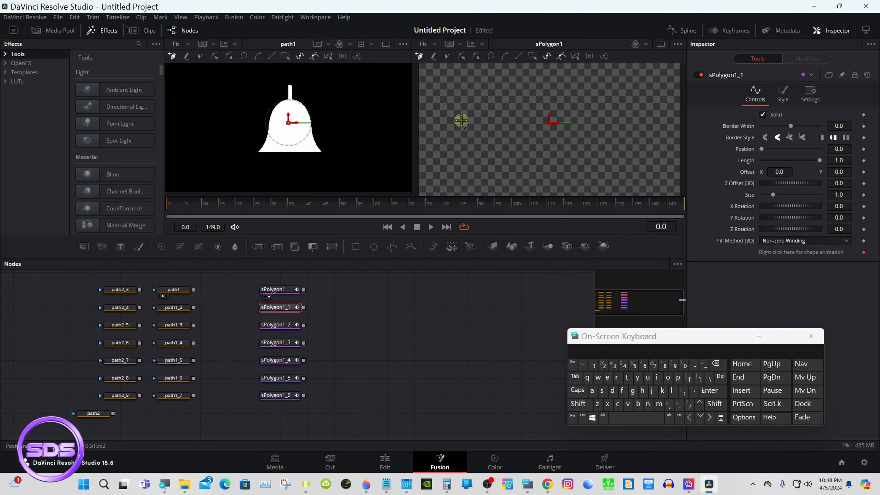
right_click(461, 120)
mouse_move(509, 222)
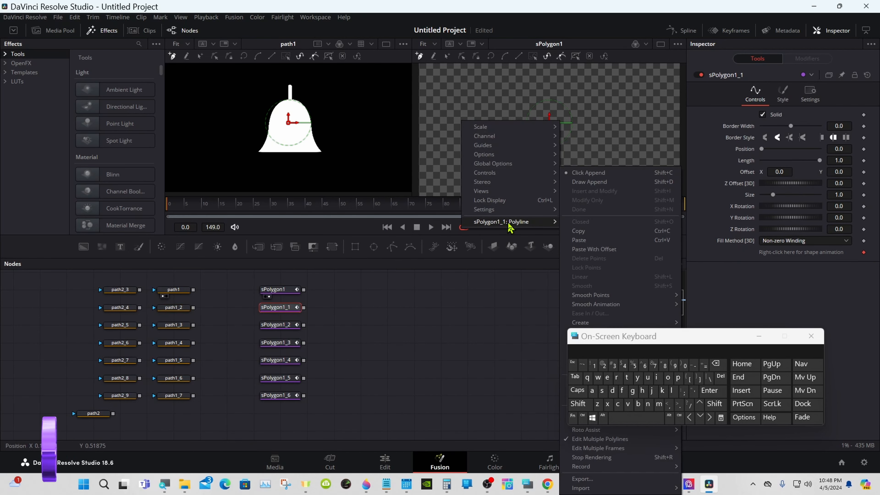
click(581, 243)
Step: Copy path1_3's polyline with all its points selected and paste it into sPolygon1_2
click(164, 326)
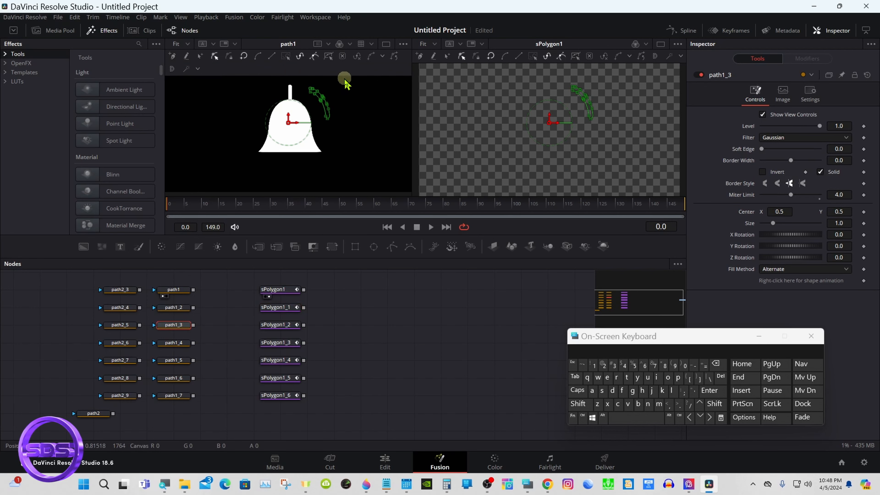
drag(346, 83, 288, 135)
right_click(327, 119)
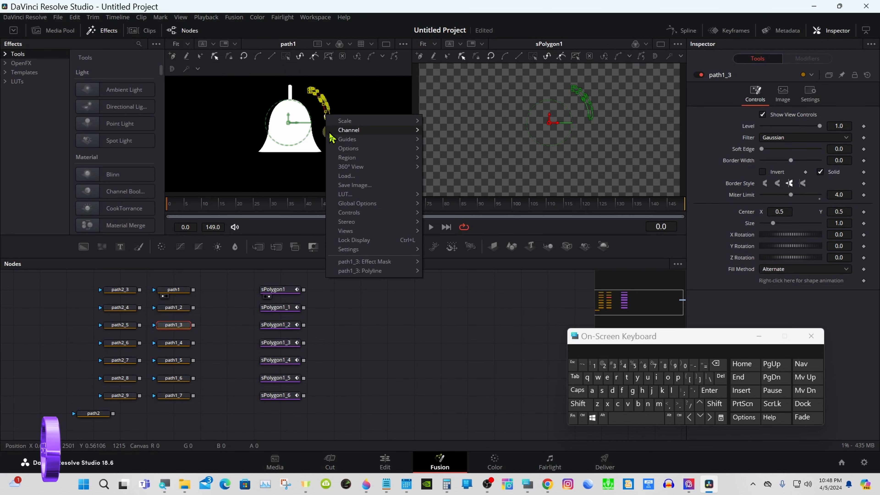
mouse_move(354, 271)
click(448, 232)
click(277, 327)
right_click(500, 118)
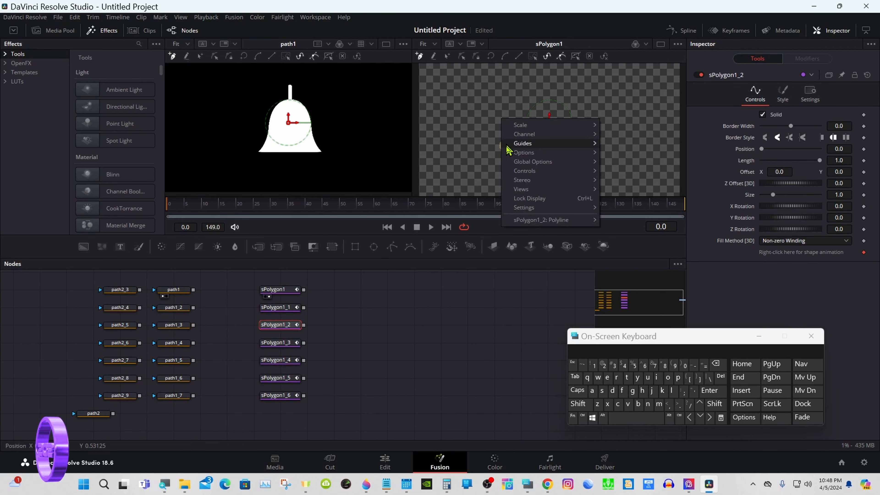
mouse_move(563, 222)
click(573, 244)
Step: Copy path1_4's polyline with all its points selected and paste it into sPolygon1_3
click(180, 345)
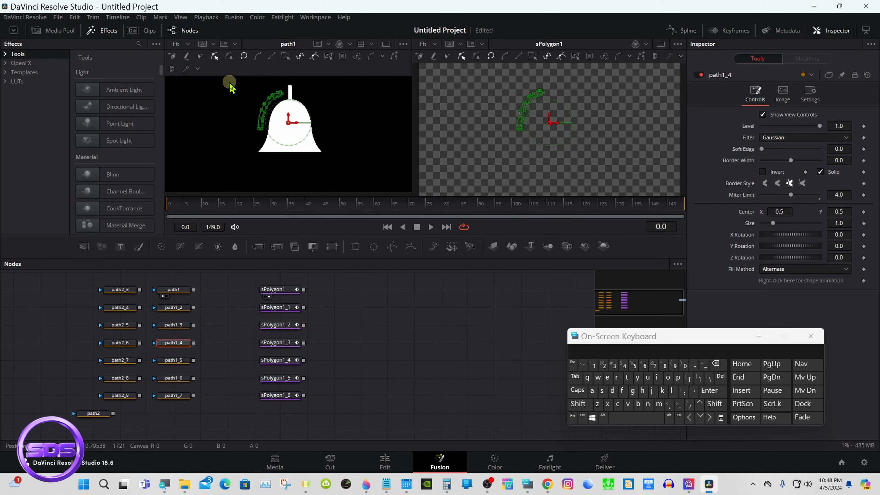
drag(230, 79, 296, 140)
right_click(259, 130)
mouse_move(354, 284)
click(376, 230)
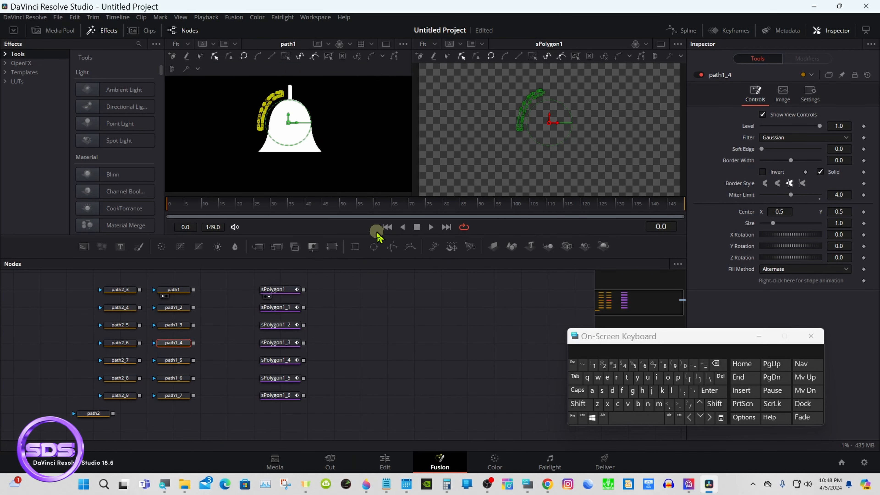
click(277, 342)
right_click(462, 122)
mouse_move(554, 222)
click(579, 240)
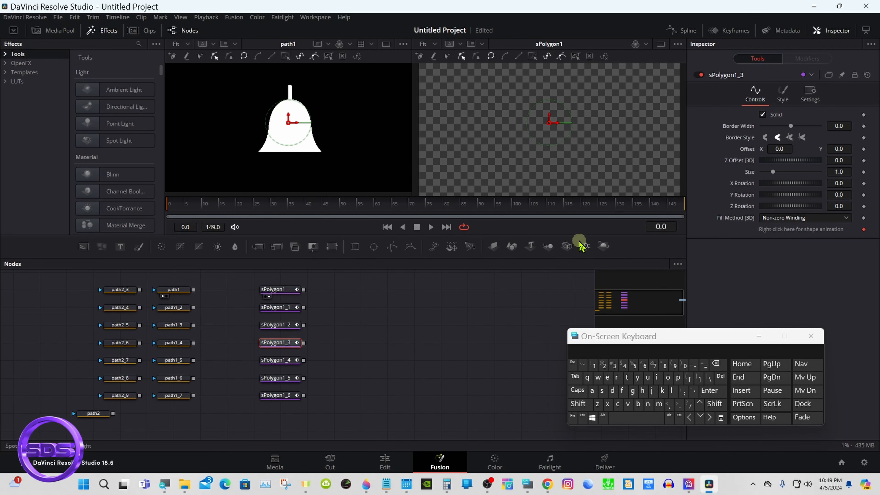
Step: Copy path1_5's polyline with all its points selected and paste it into sPolygon1_4
click(177, 360)
drag(344, 82, 303, 141)
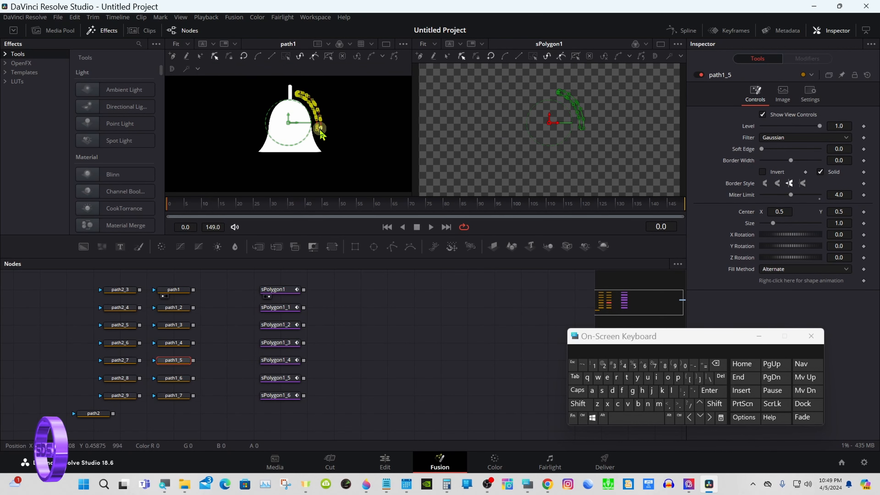
right_click(318, 129)
mouse_move(354, 285)
click(434, 231)
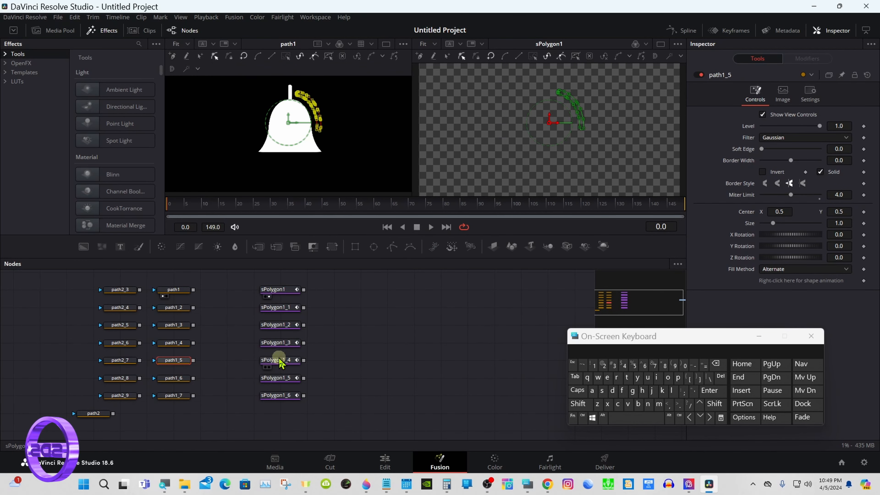
click(279, 360)
right_click(458, 117)
mouse_move(516, 216)
click(577, 240)
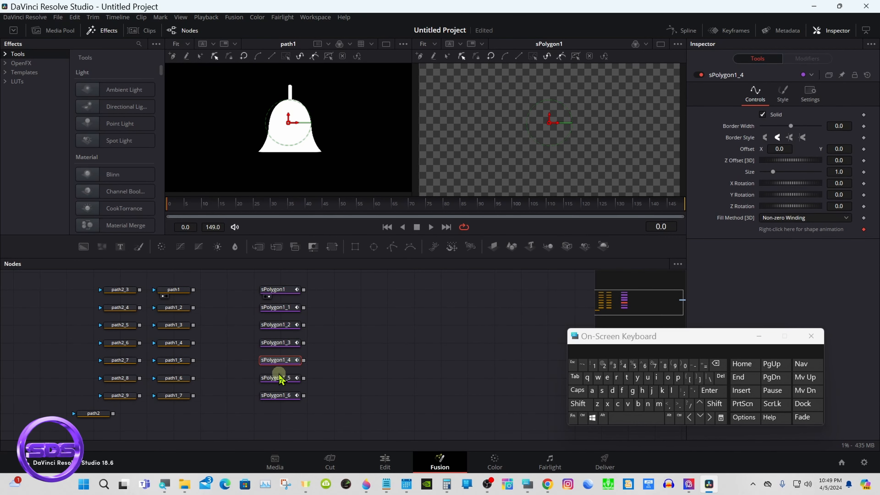
Step: Copy the polyline of path1_6's thin bar below the bell and paste it into sPolygon1_5
click(176, 377)
drag(248, 152, 326, 163)
right_click(326, 163)
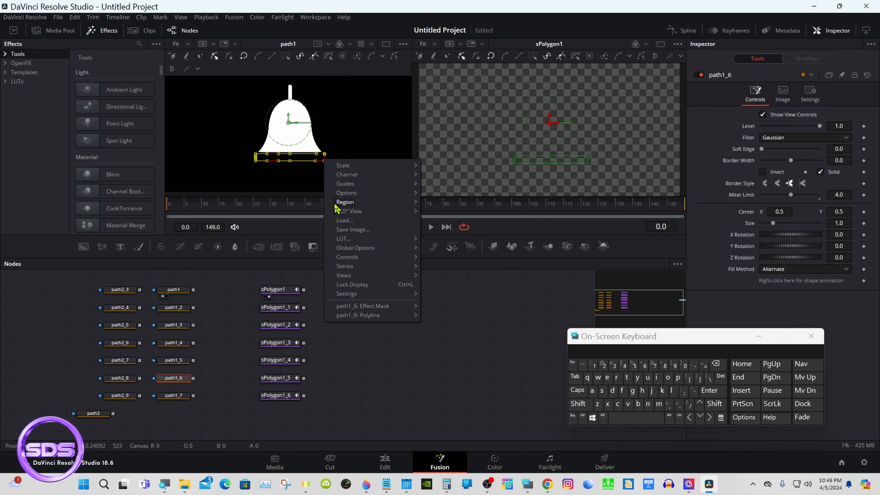
mouse_move(381, 310)
click(447, 92)
click(279, 377)
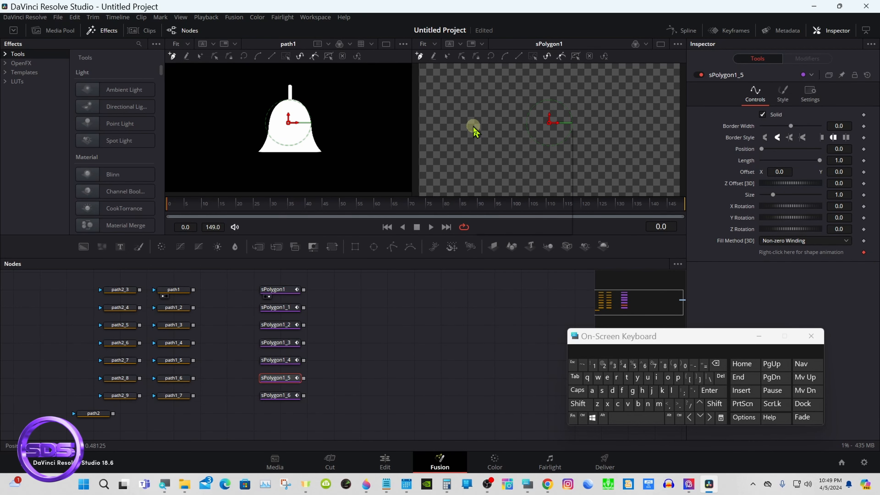
right_click(472, 125)
mouse_move(513, 227)
click(588, 237)
Step: Copy the polyline of path1_7's clapper outline and paste it into sPolygon1_6
click(173, 395)
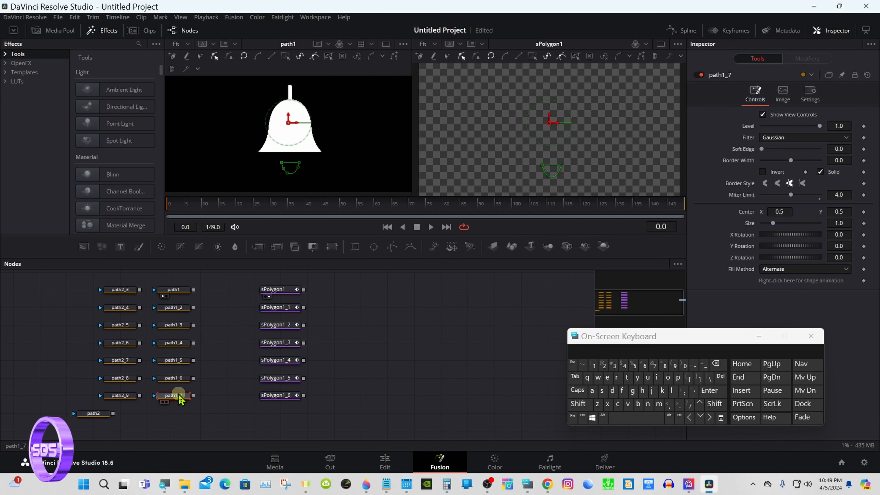
drag(241, 148, 305, 172)
right_click(298, 167)
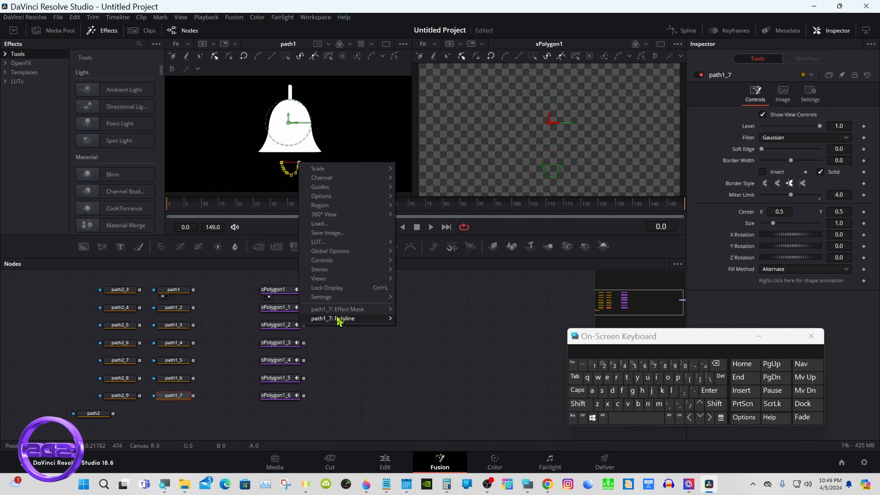
mouse_move(347, 317)
click(421, 246)
click(280, 395)
right_click(448, 98)
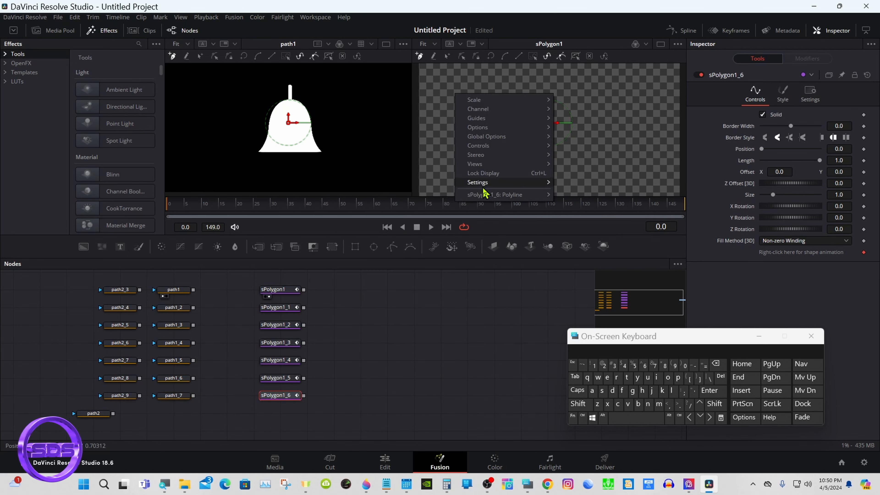
mouse_move(506, 193)
click(589, 243)
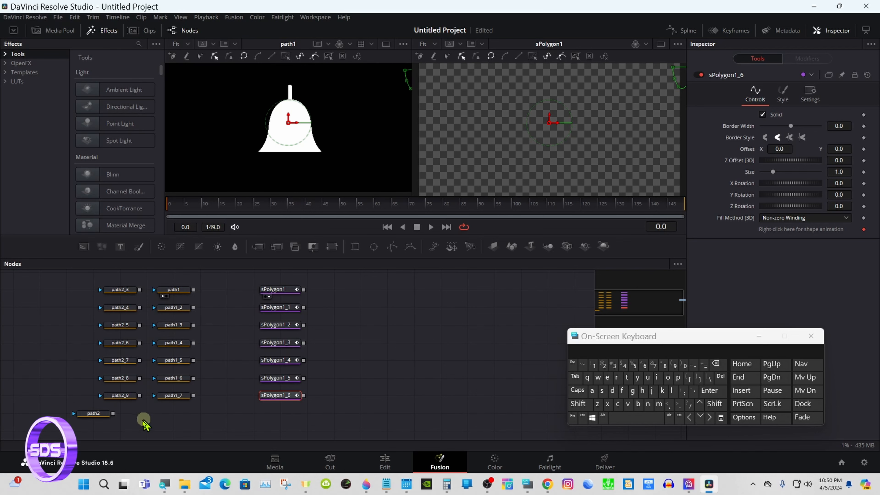
Step: Select path2 and reduce the first viewer's scale so the whole frame outline fits inside it
click(93, 413)
right_click(223, 178)
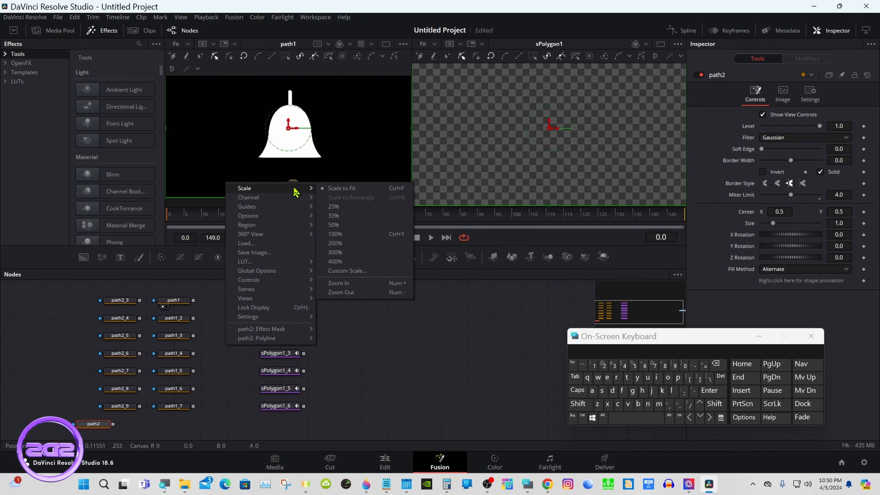
click(343, 291)
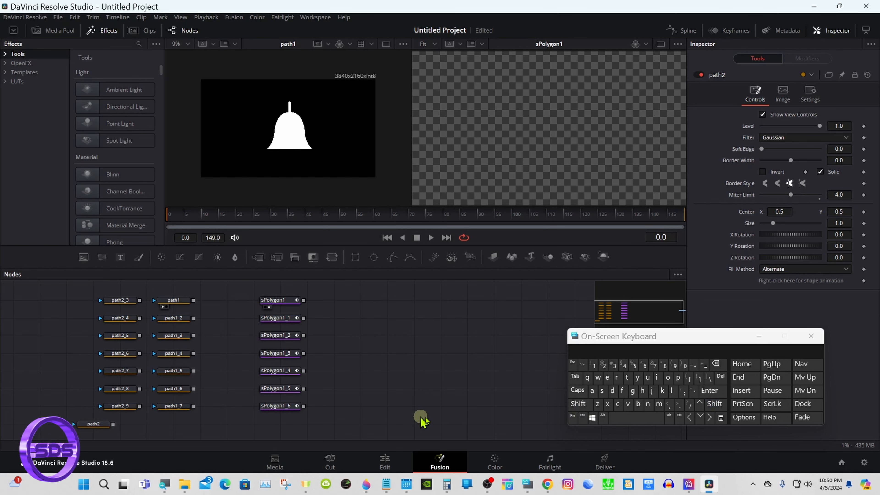
Step: Add another sPolygon node to the composition beneath sPolygon1_6
click(578, 403)
click(617, 417)
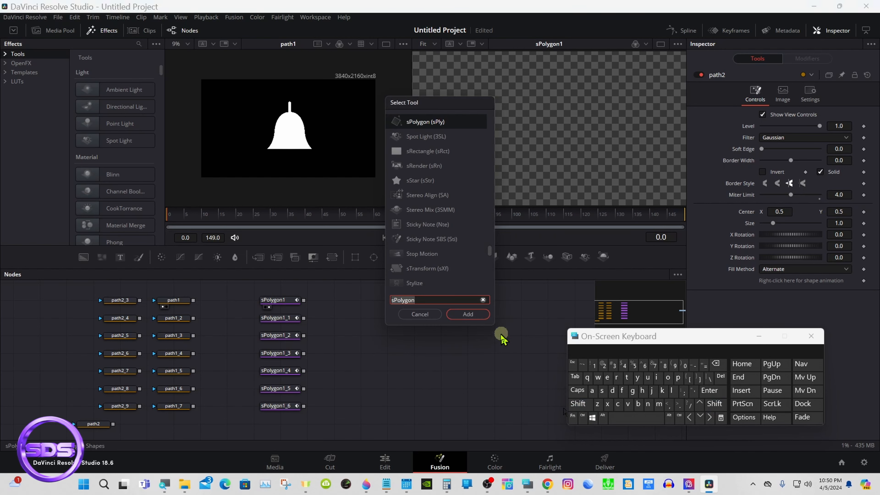
click(468, 313)
Step: Select all points of path2's rectangular frame outline in the first viewer and copy its polyline
click(100, 419)
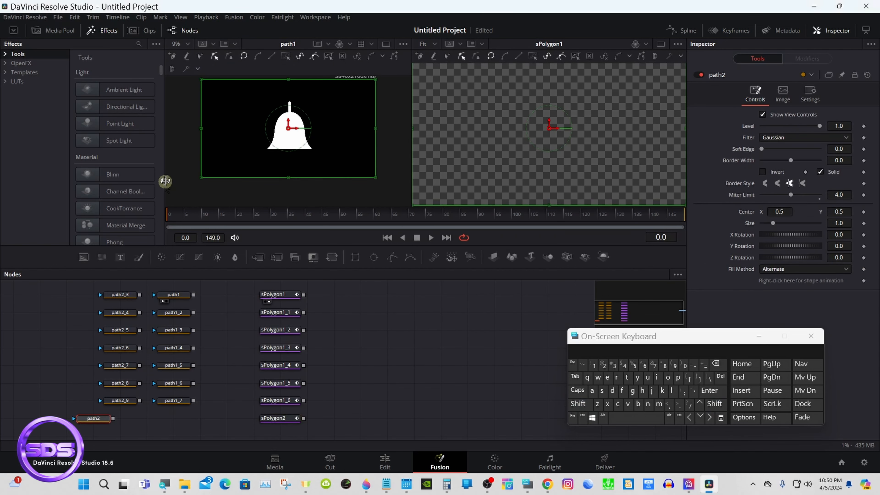
drag(224, 268, 225, 284)
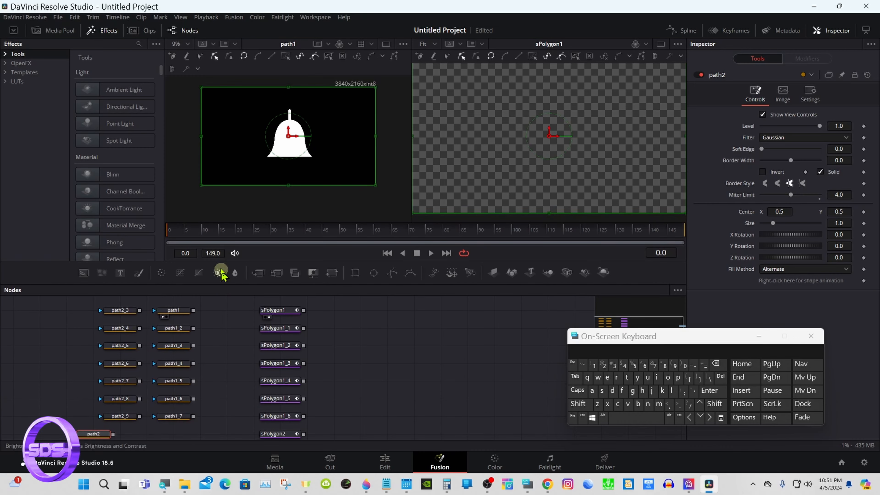
drag(187, 80, 385, 192)
right_click(376, 185)
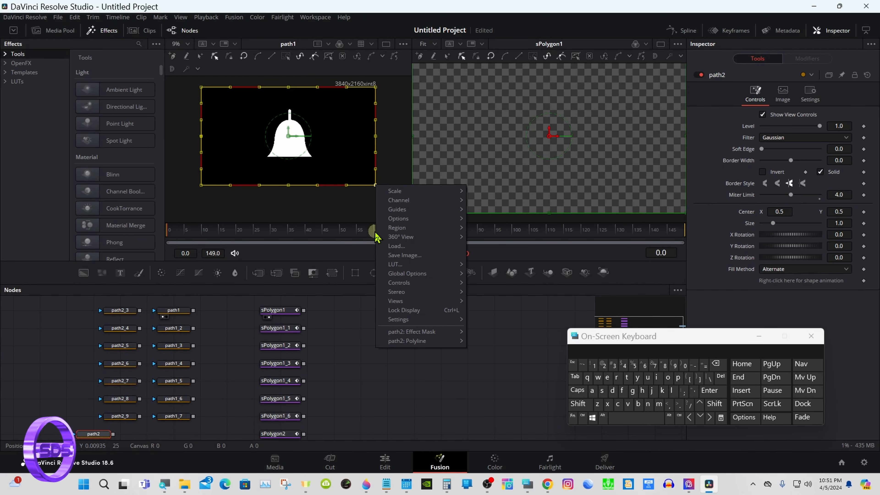
mouse_move(416, 340)
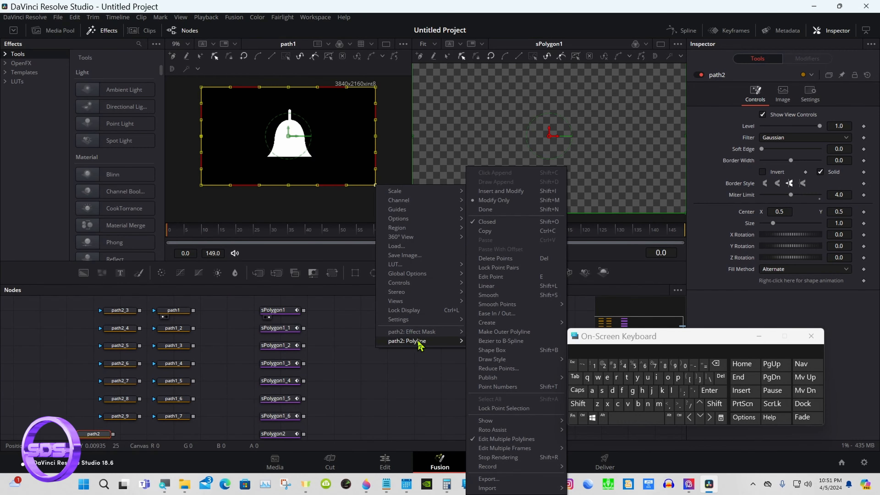
click(491, 232)
Step: Paste path2's copied polyline into the sPolygon2 node
drag(417, 285, 416, 276)
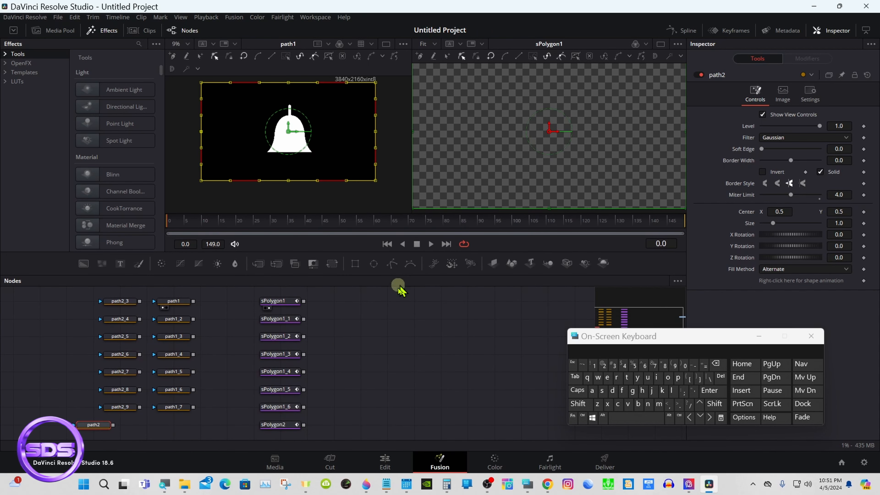
click(280, 424)
right_click(477, 125)
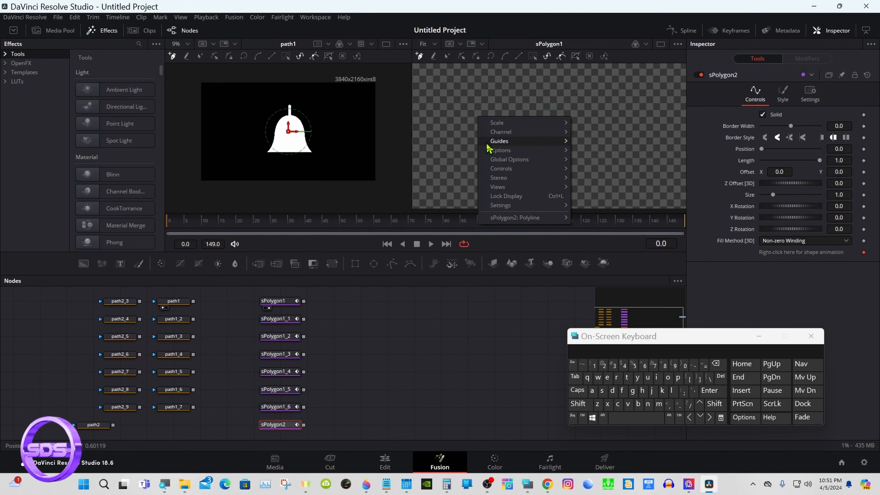
mouse_move(517, 219)
click(590, 240)
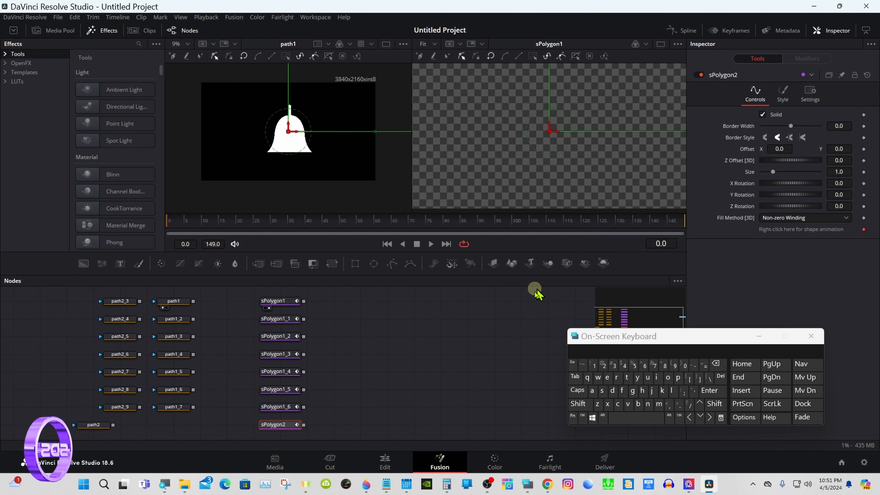
Step: Enlarge the node area and add an sMerge node to the composition beside sPolygon2
drag(371, 275, 371, 237)
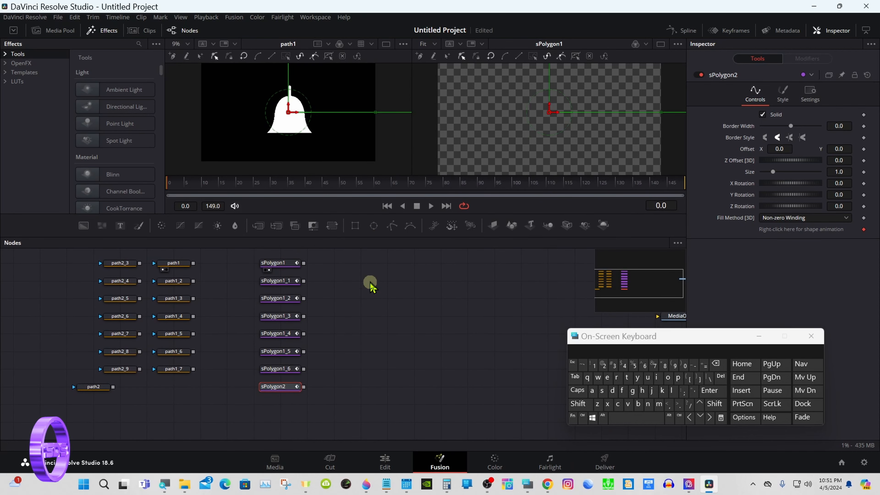
click(369, 369)
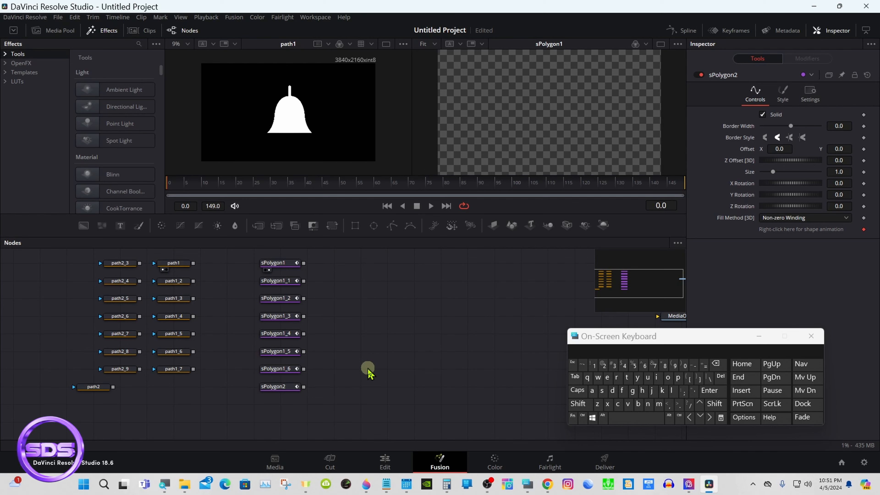
click(578, 404)
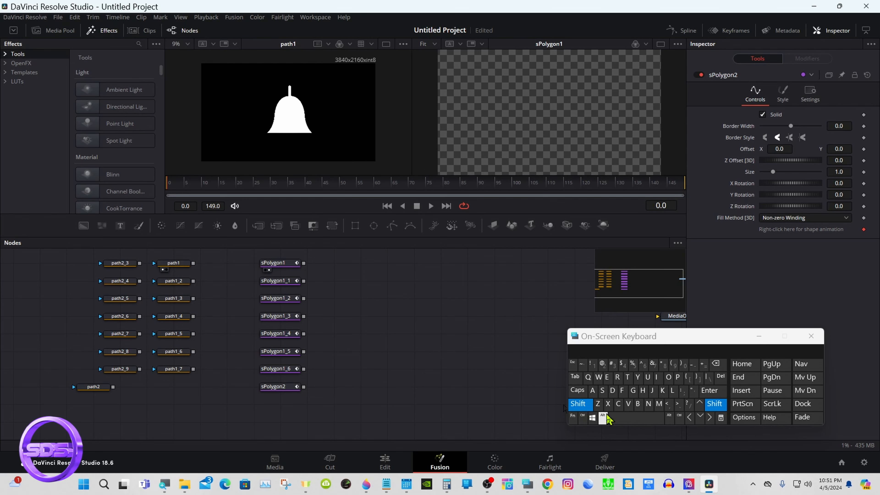
click(621, 421)
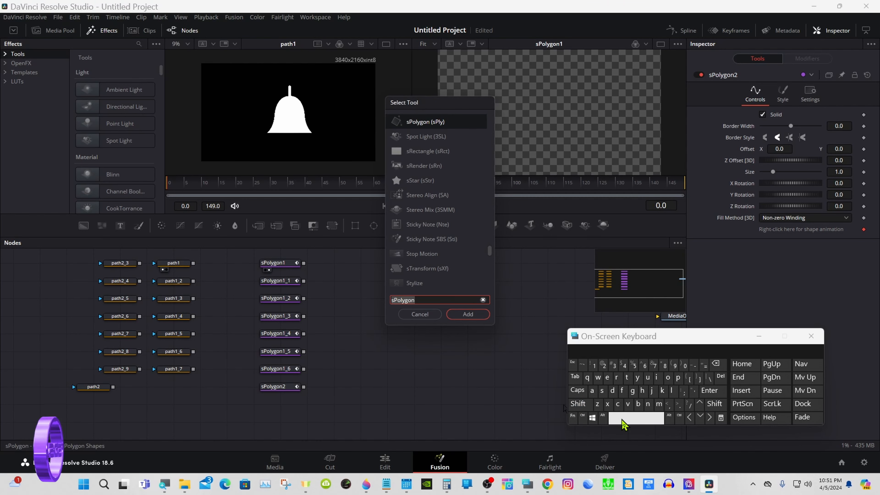
click(602, 390)
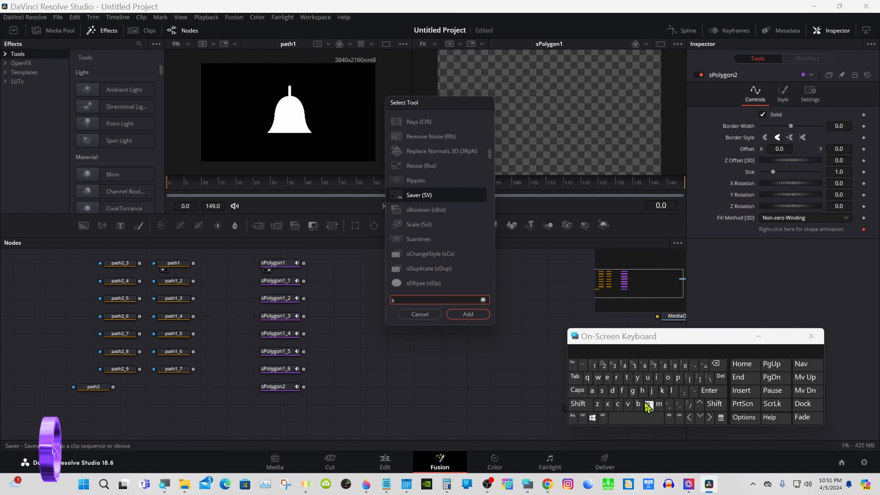
click(658, 404)
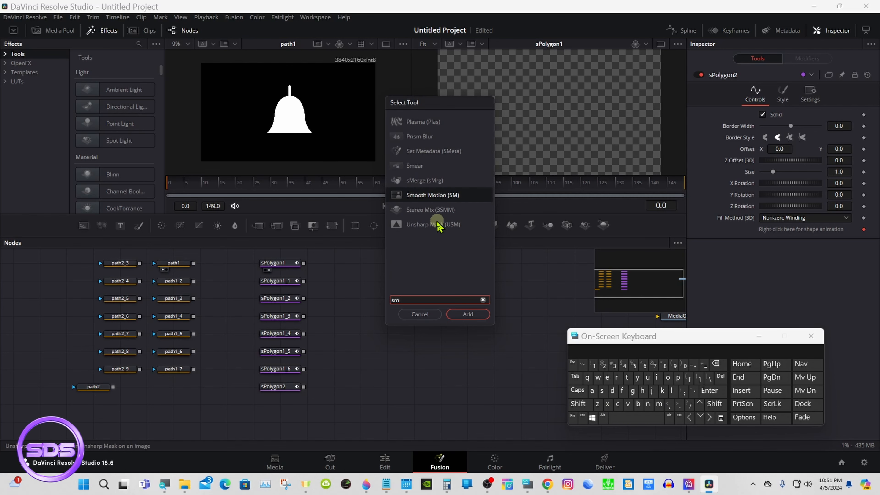
click(427, 181)
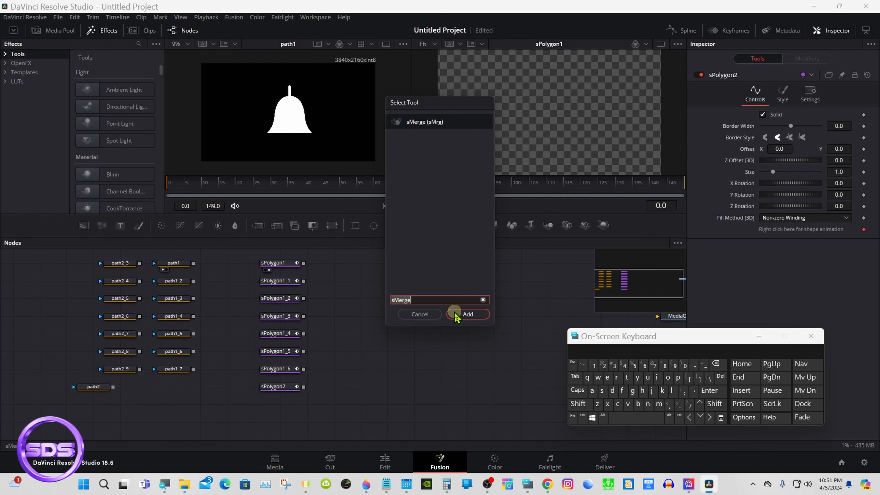
click(467, 314)
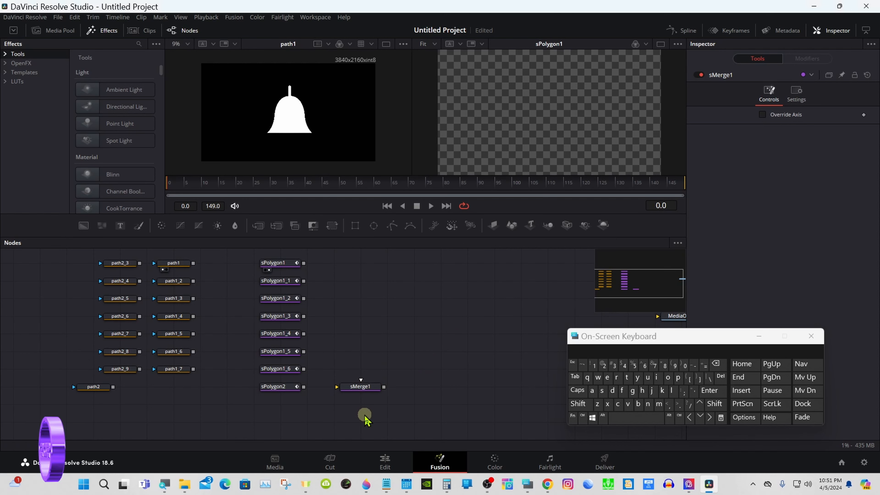
Step: Add an sBoolean node to the composition beneath the sMerge1 node
click(578, 404)
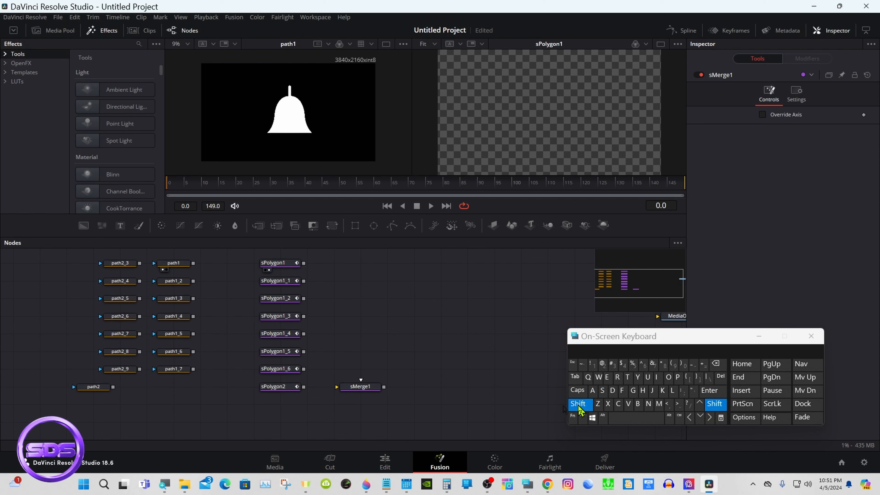
click(623, 418)
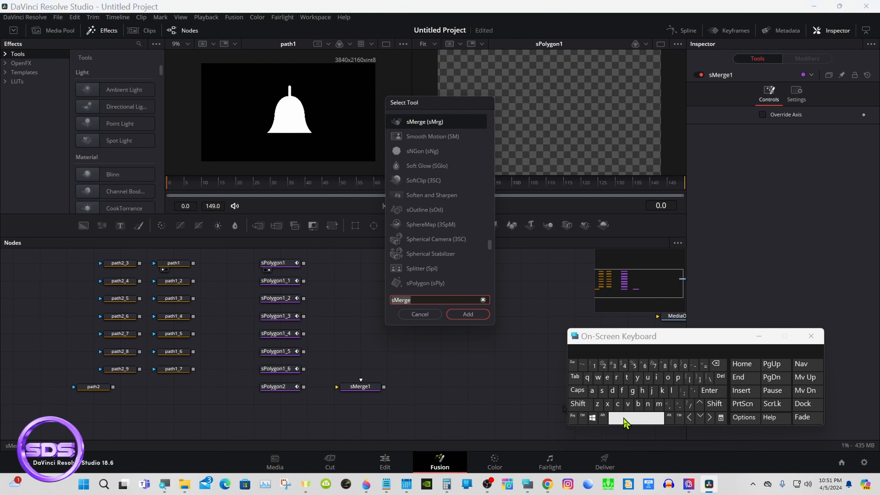
click(601, 390)
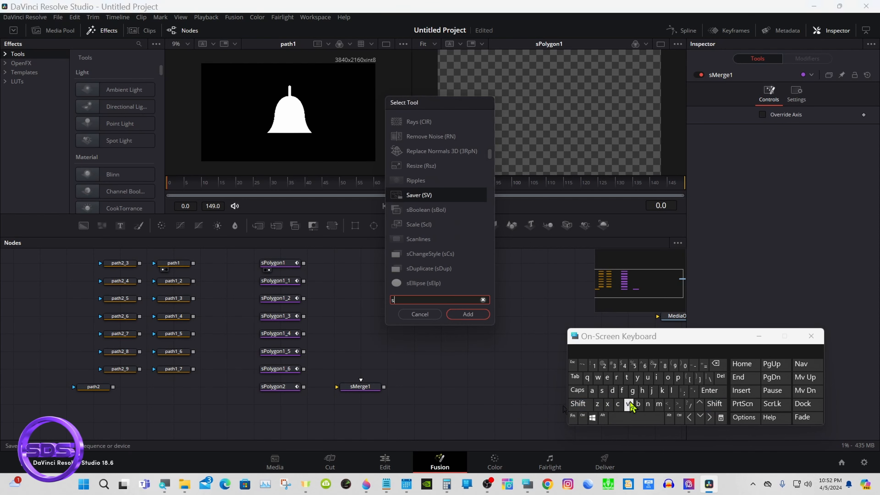
click(637, 403)
click(426, 136)
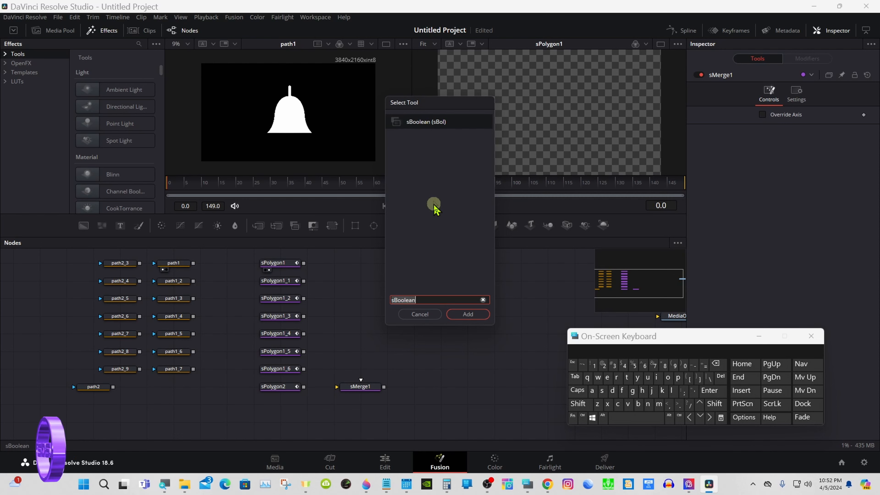
click(461, 312)
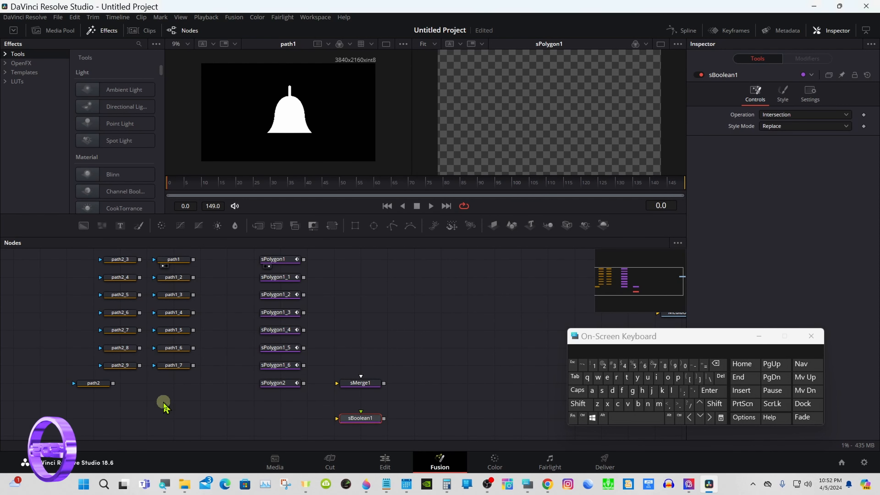
Step: Line sPolygon2 up with sBoolean1 and connect both sPolygon2 and sMerge1 to sBoolean1's inputs
drag(264, 382, 346, 420)
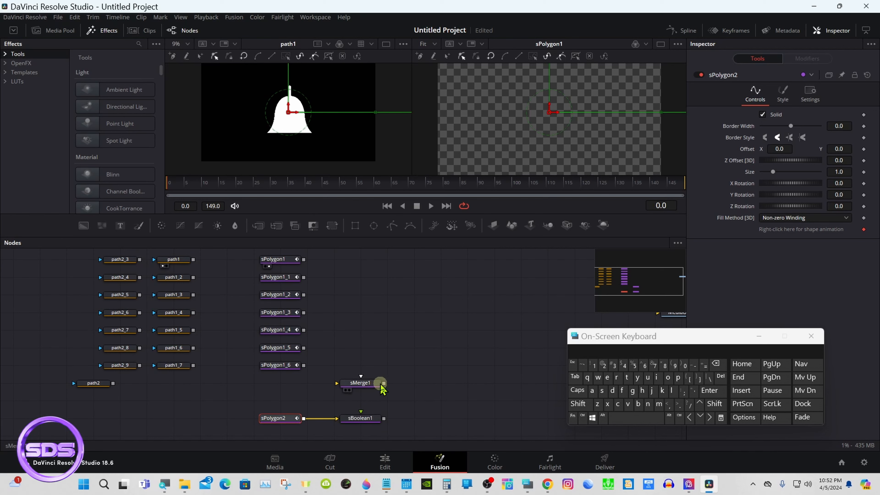
drag(384, 383, 361, 413)
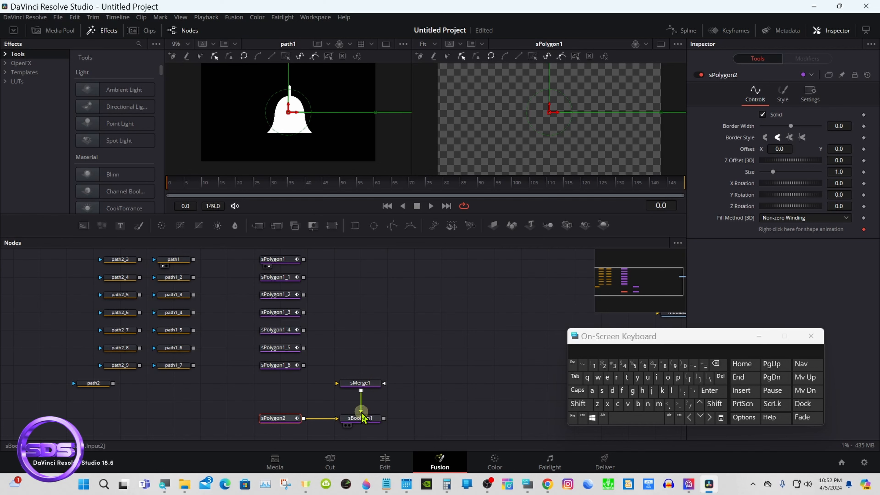
click(361, 388)
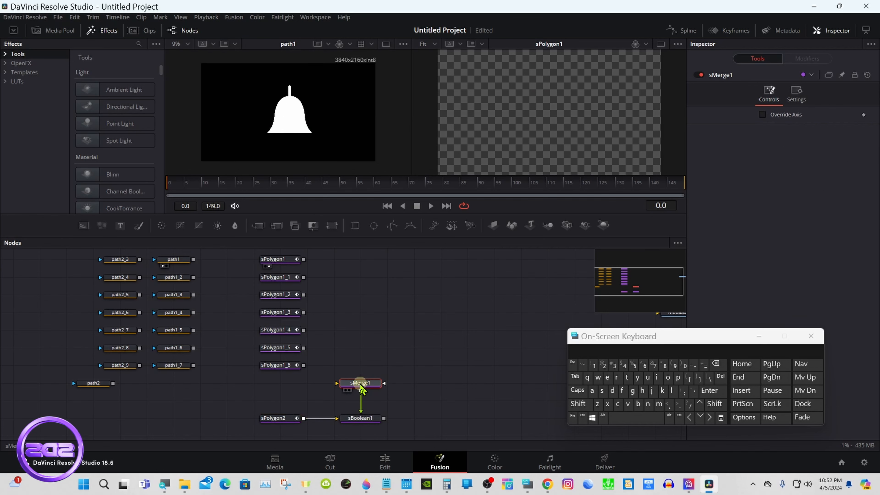
Step: Add an Extrude 3D node after sBoolean1, spaced slightly away from it, and display it in the first viewer
click(364, 418)
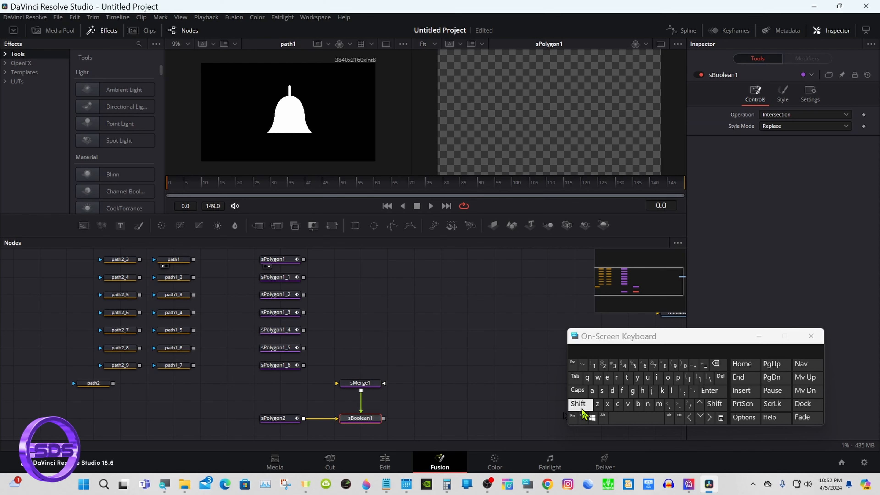
click(621, 419)
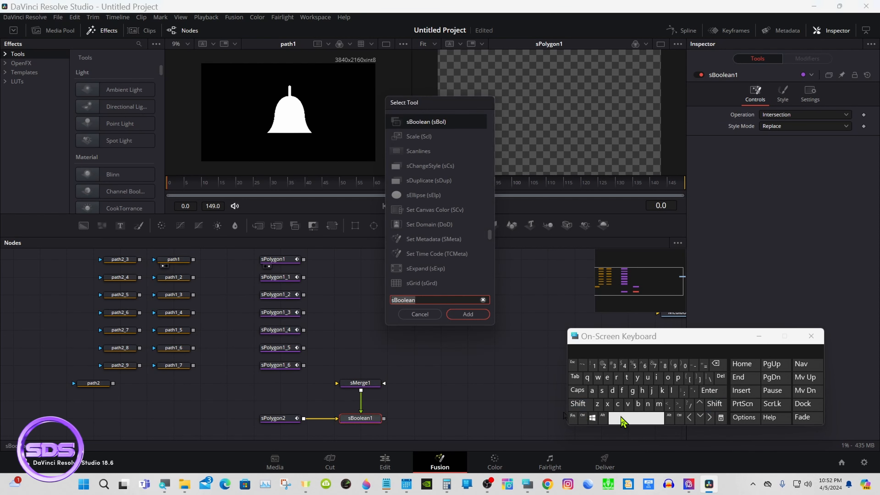
click(606, 377)
click(607, 404)
click(626, 378)
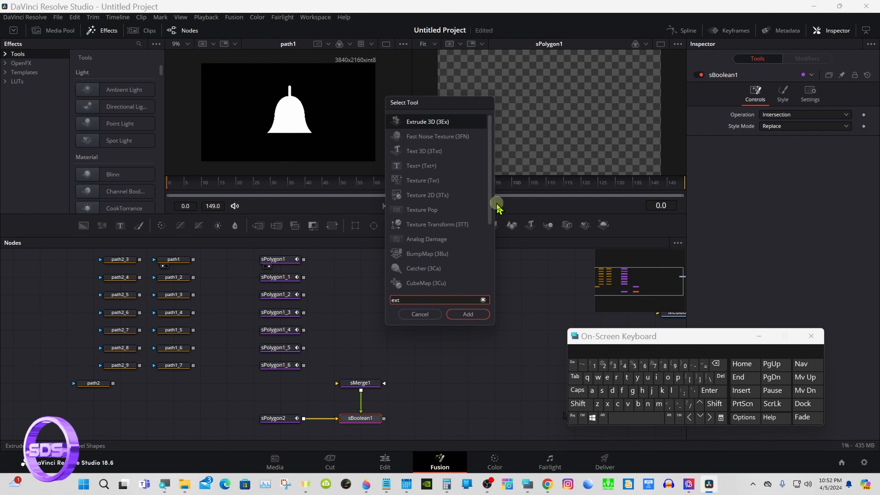
click(432, 120)
click(468, 313)
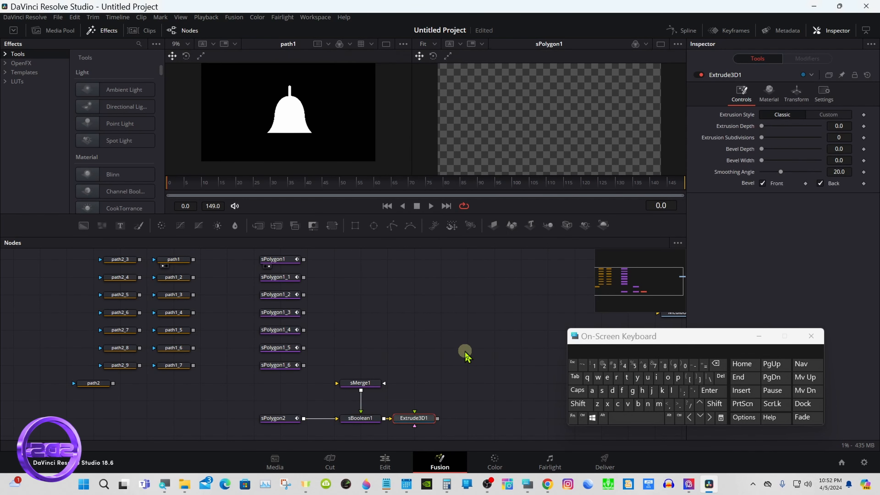
drag(412, 418, 440, 423)
click(429, 425)
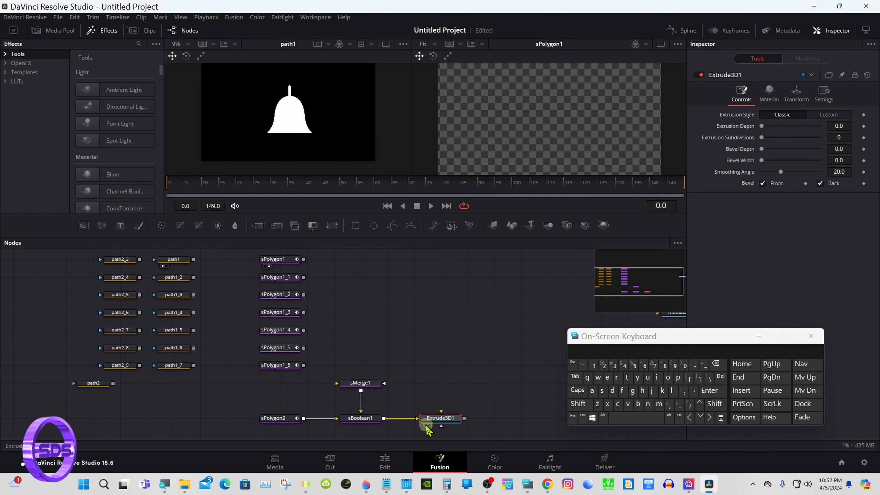
click(427, 426)
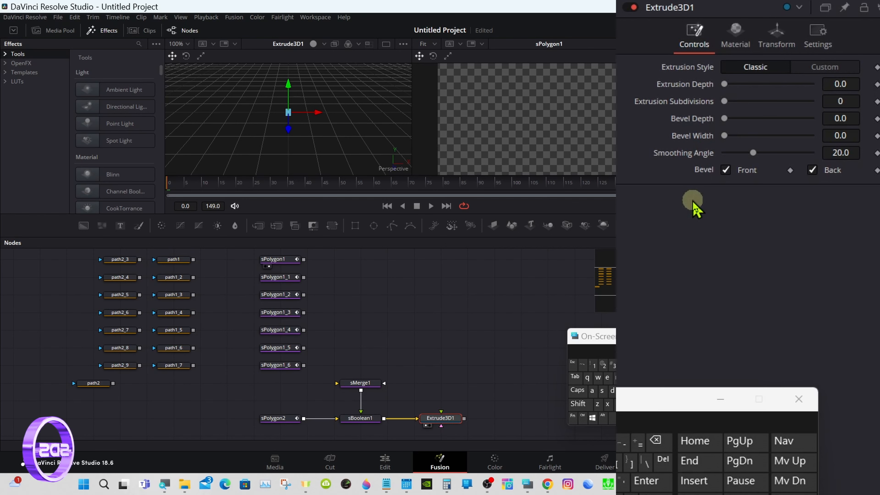
Step: Set the Extrude3D1 node's Extrusion Depth to 0.08 and its Extrusion Subdivisions to 10
click(844, 84)
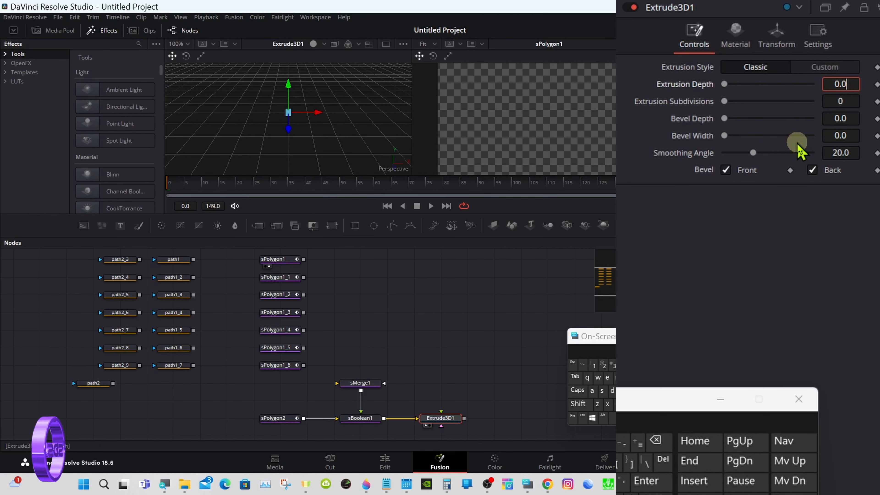
key(Return)
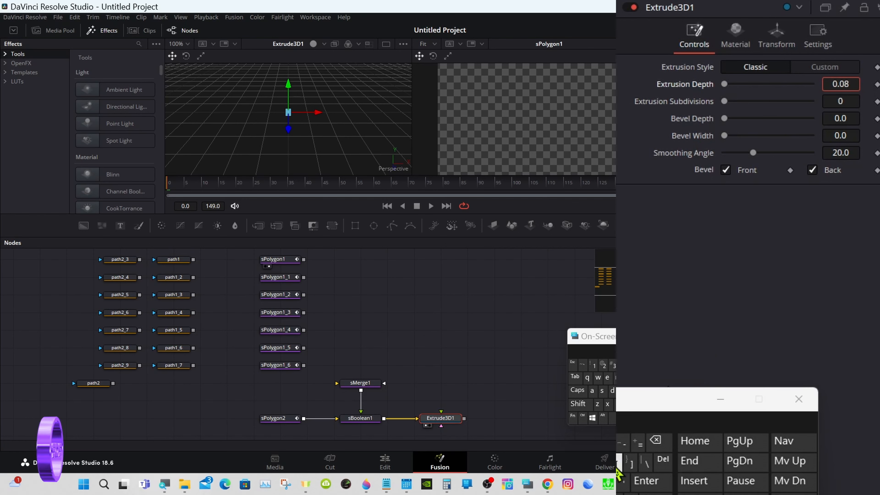
drag(724, 101, 829, 100)
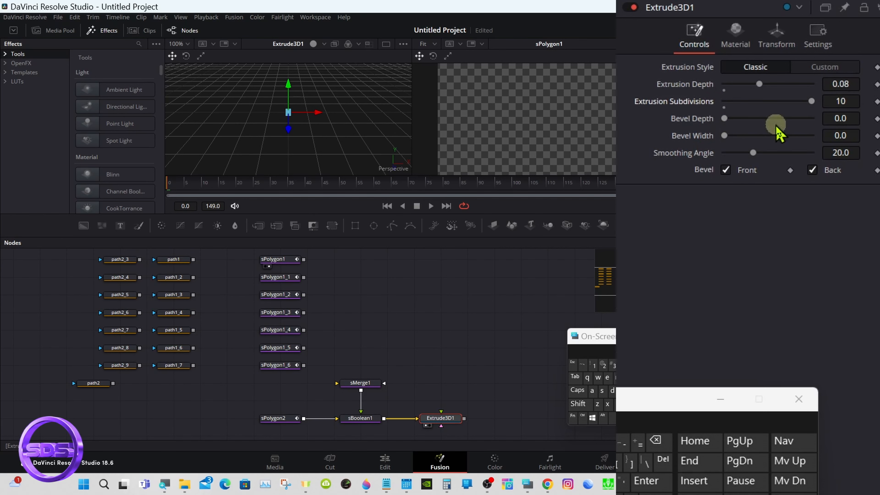
Step: Set Extrude3D1's Smoothing Angle to 60 and both its Bevel Depth and Bevel Width to 0.0031
drag(752, 152, 811, 153)
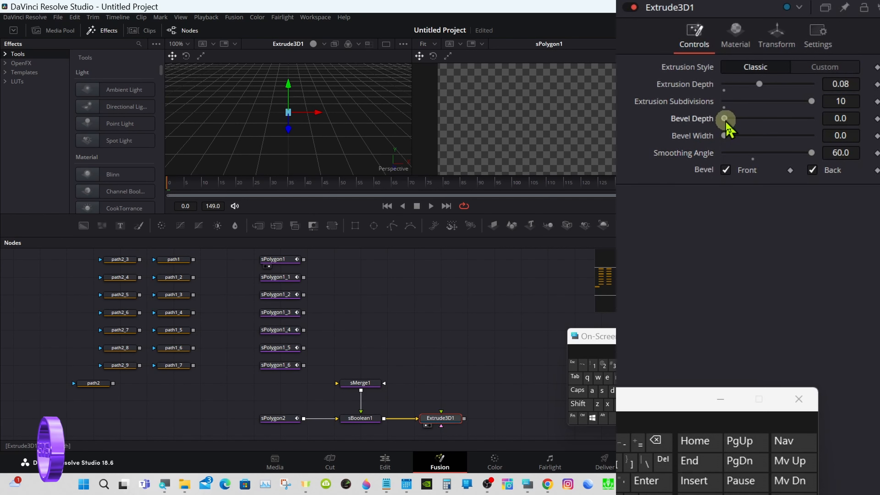
drag(727, 123, 728, 123)
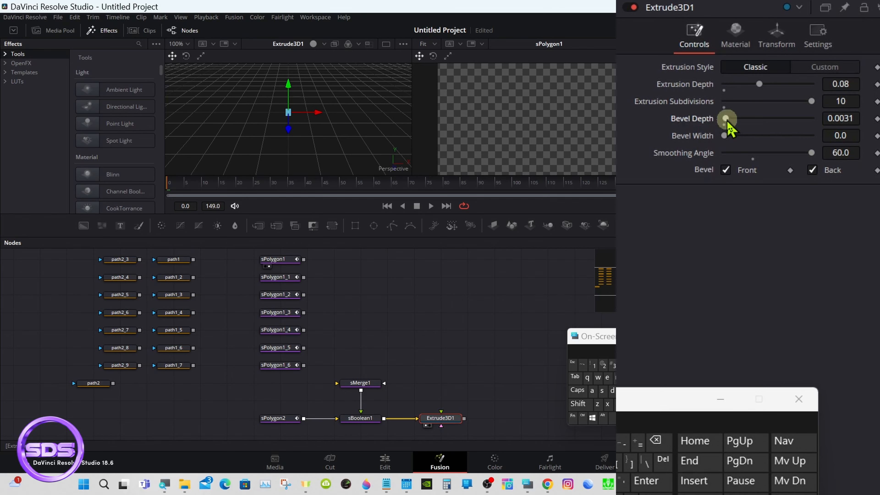
drag(726, 136, 727, 138)
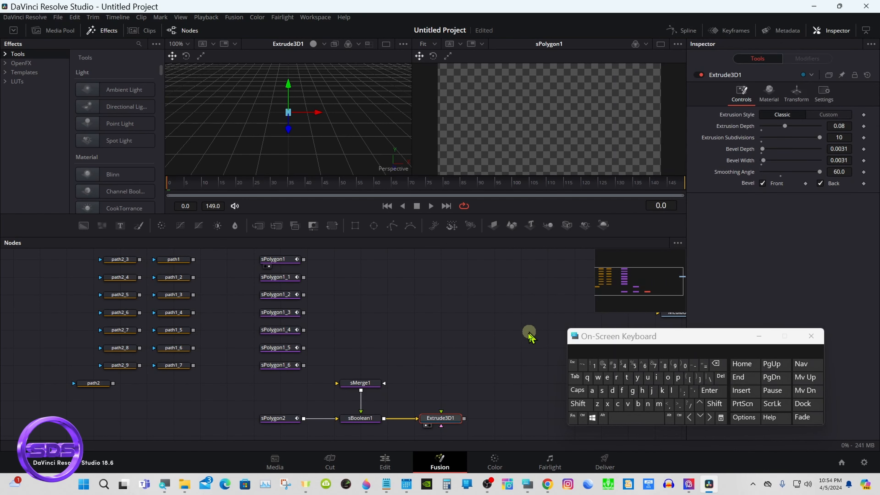
Step: Connect the seven shape nodes from sPolygon1_6 up to sPolygon1 into sMerge1, and align sMerge1 with sPolygon1_6
drag(303, 365, 347, 388)
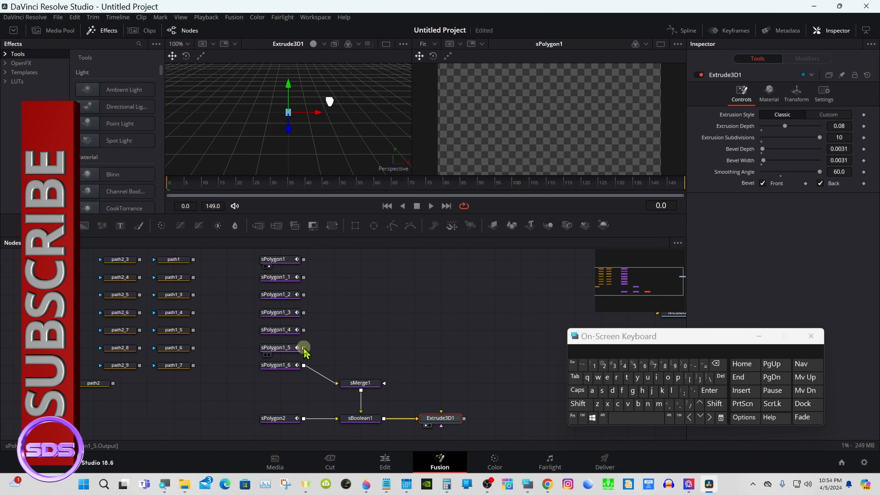
drag(303, 347, 357, 382)
drag(304, 330, 365, 383)
drag(303, 312, 360, 382)
drag(303, 294, 360, 381)
drag(304, 276, 360, 381)
drag(303, 259, 367, 381)
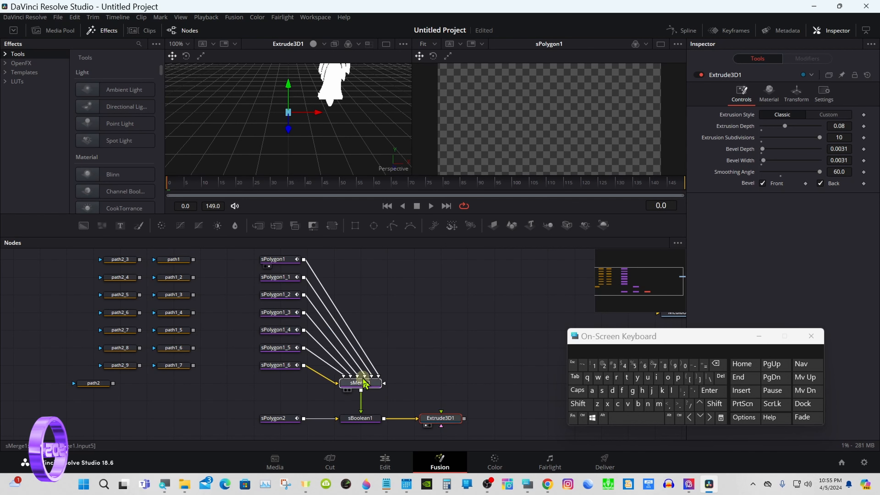
drag(361, 384, 362, 370)
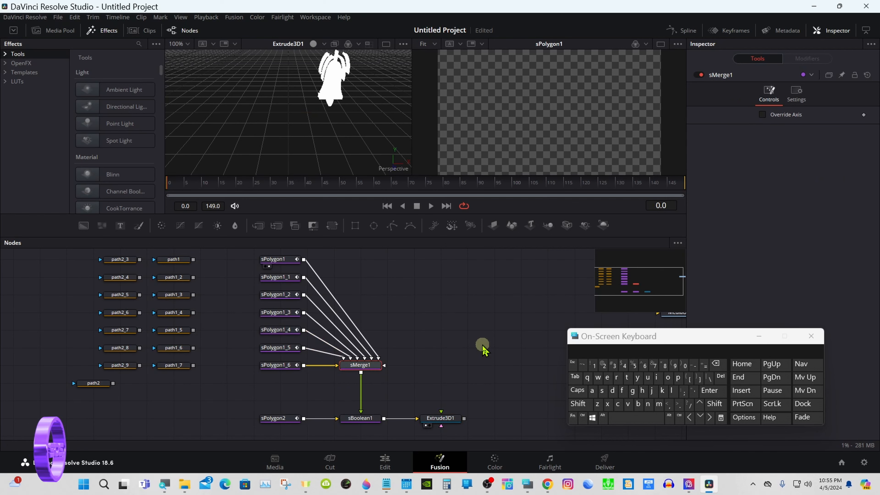
Step: Insert an sTransform node between sMerge1 and sBoolean1
click(576, 405)
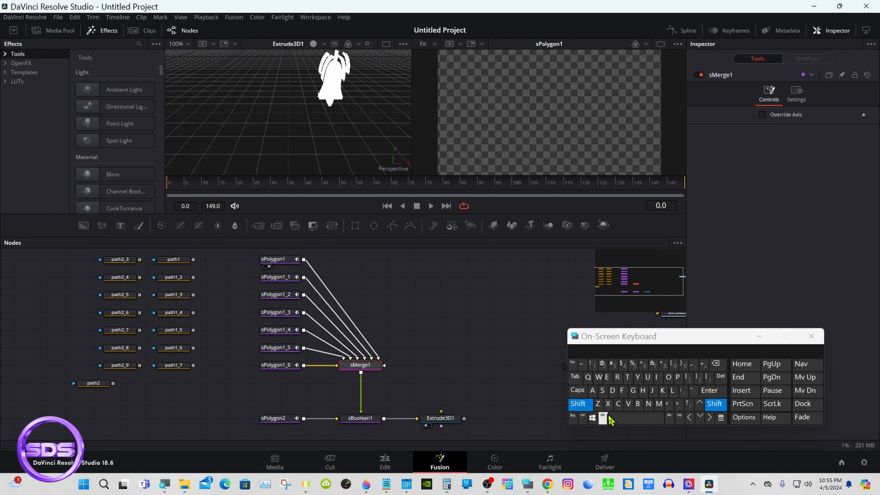
click(620, 419)
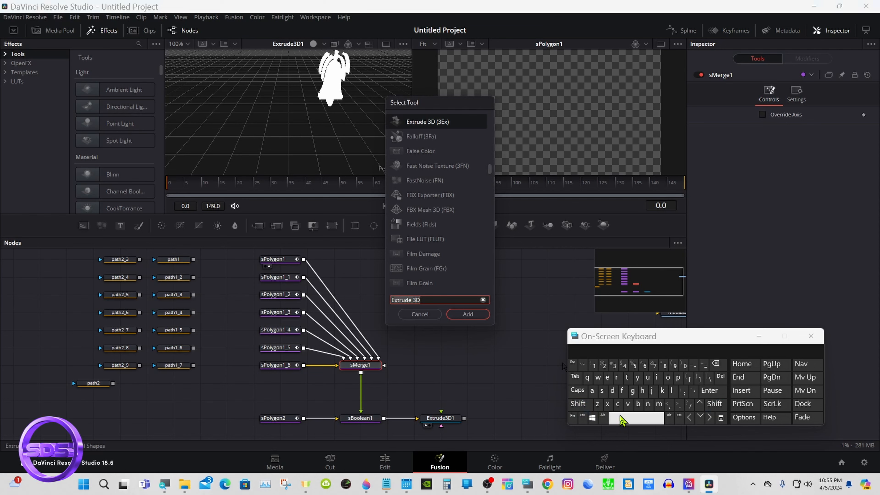
click(602, 390)
click(626, 377)
click(616, 377)
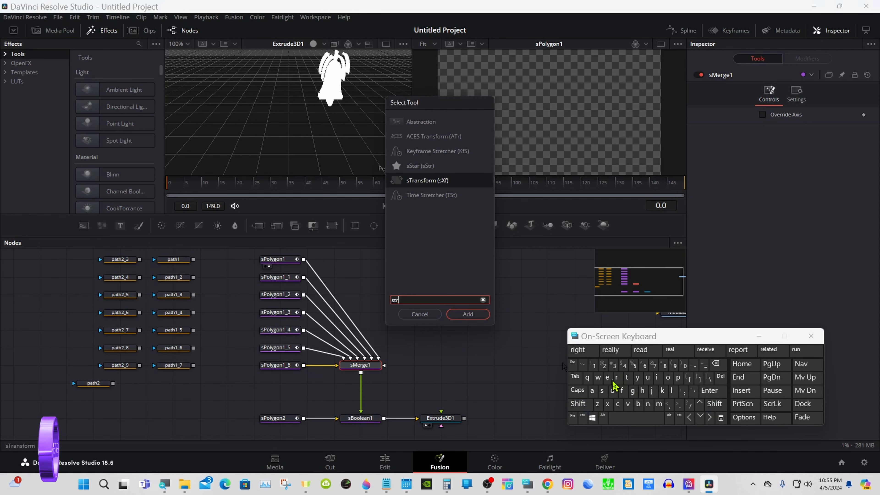
click(423, 181)
click(459, 313)
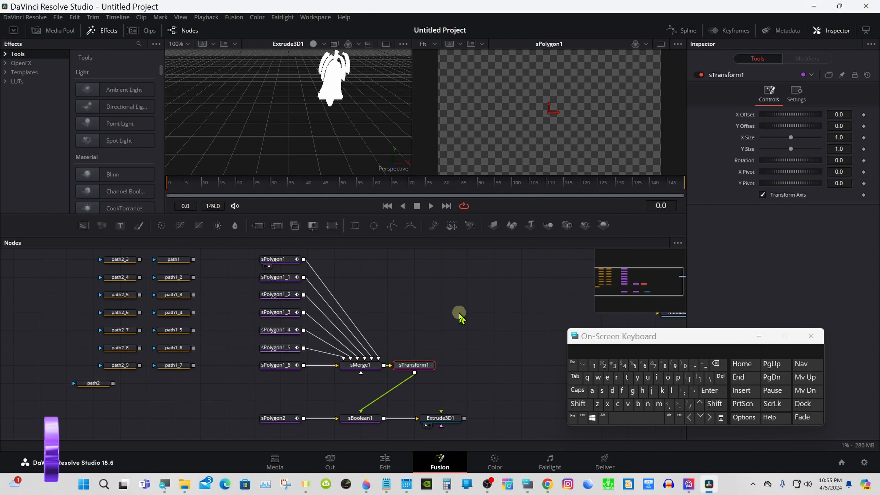
Step: Place sTransform1 directly between sMerge1 and sBoolean1 and set its Y Size to 1080/1920
drag(409, 365, 349, 393)
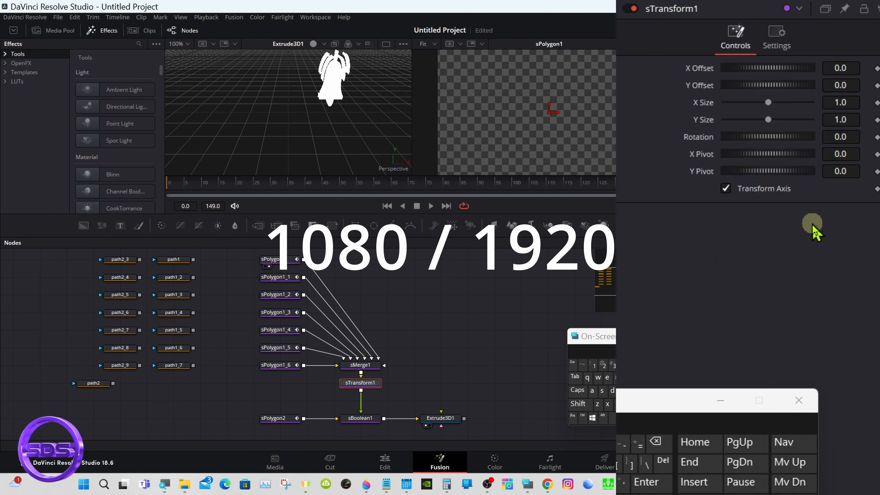
click(841, 120)
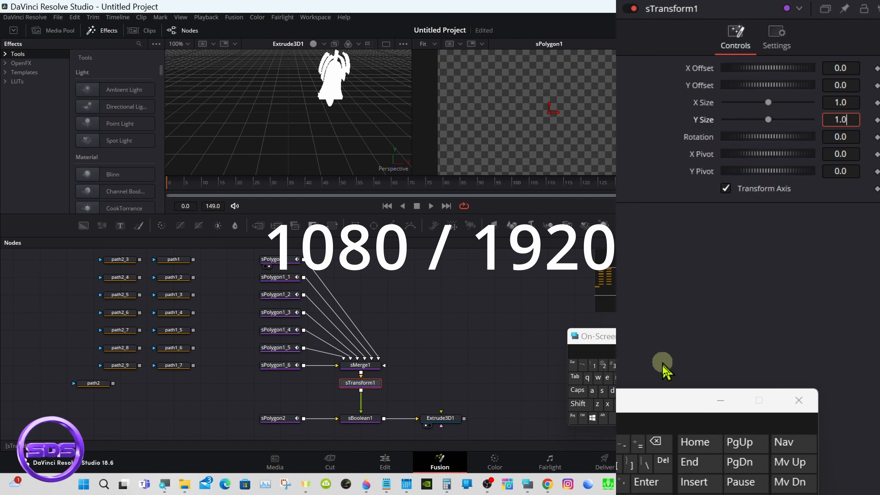
click(658, 445)
click(658, 445)
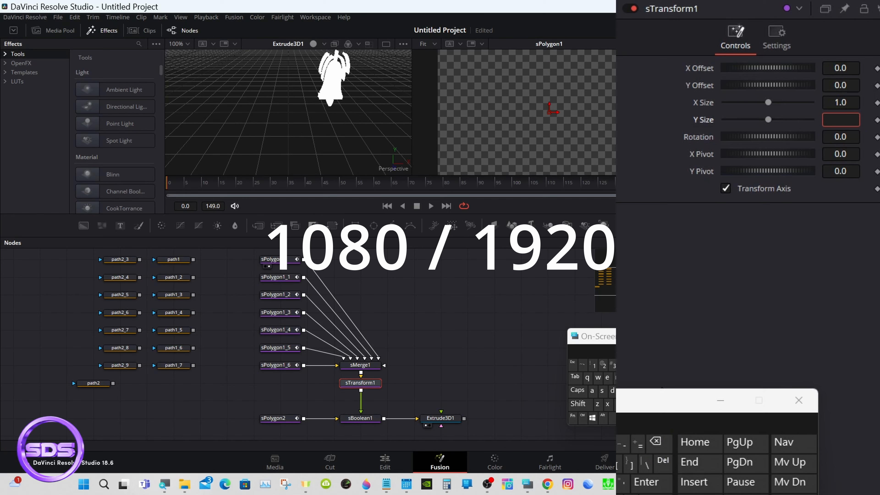
text(10)
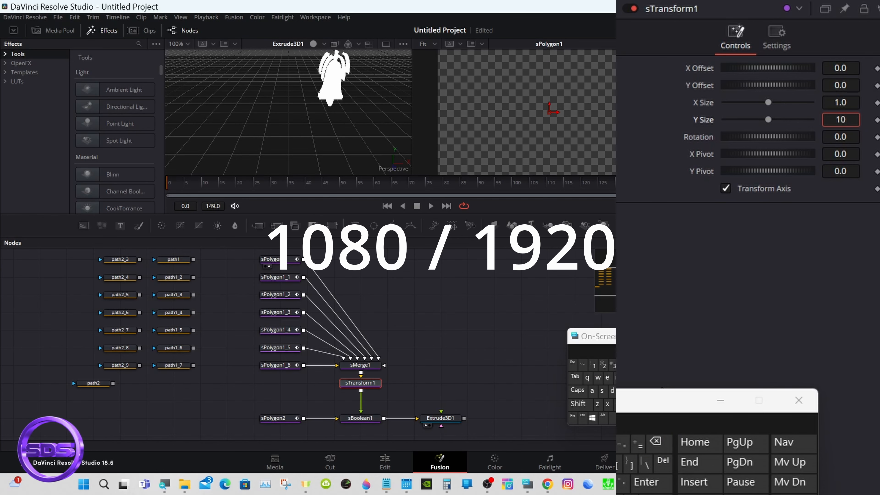
text(80)
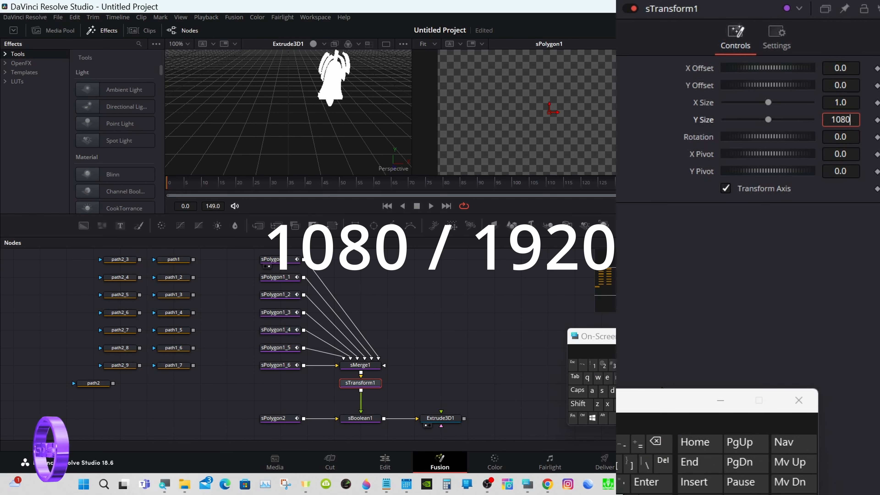
text(/1)
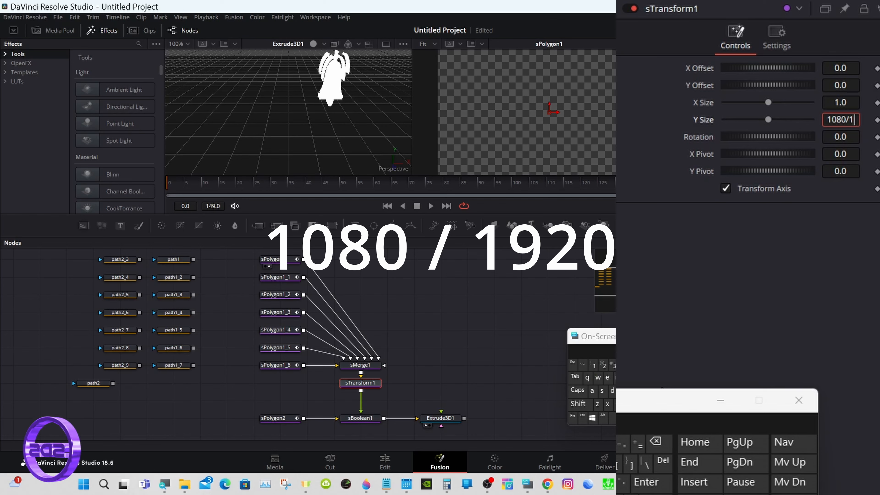
text(920)
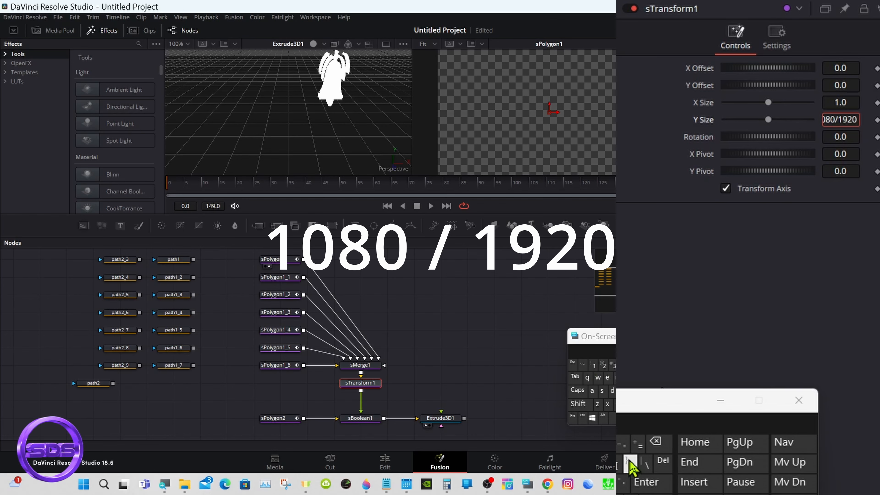
click(644, 481)
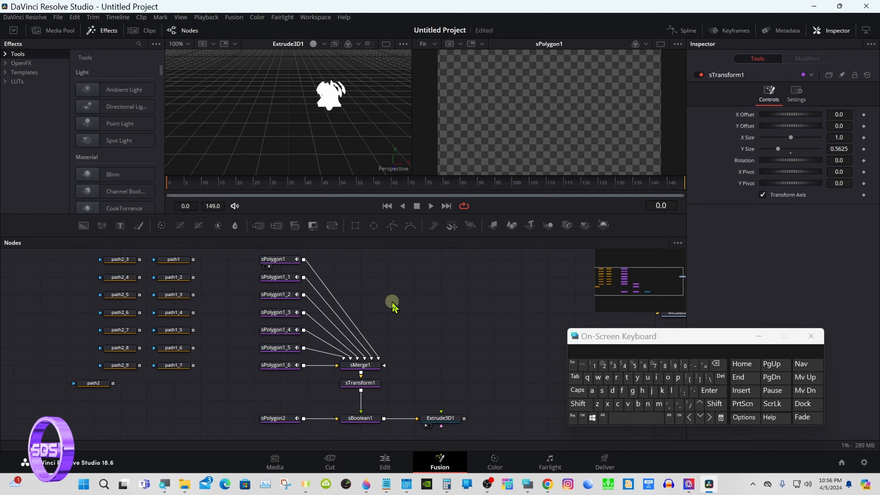
Step: Set the Extrude3D1 node's transform Translation to X -0.5 and Y -0.25
click(446, 420)
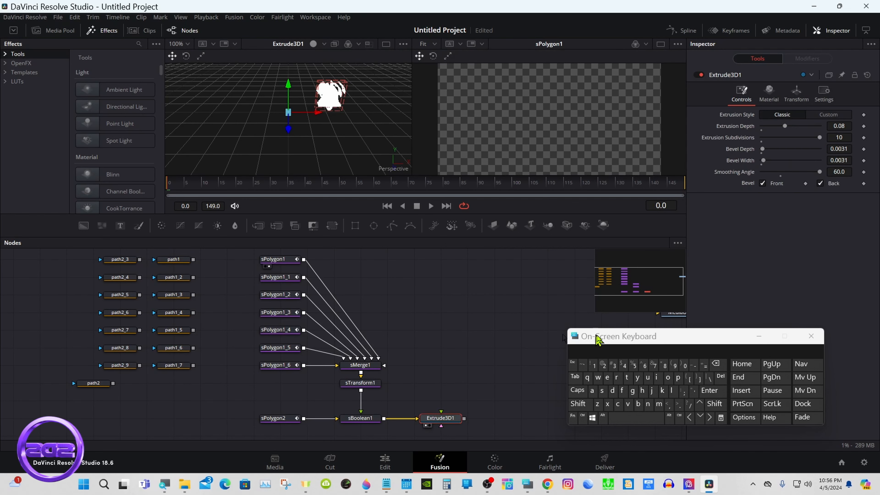
drag(605, 338, 545, 347)
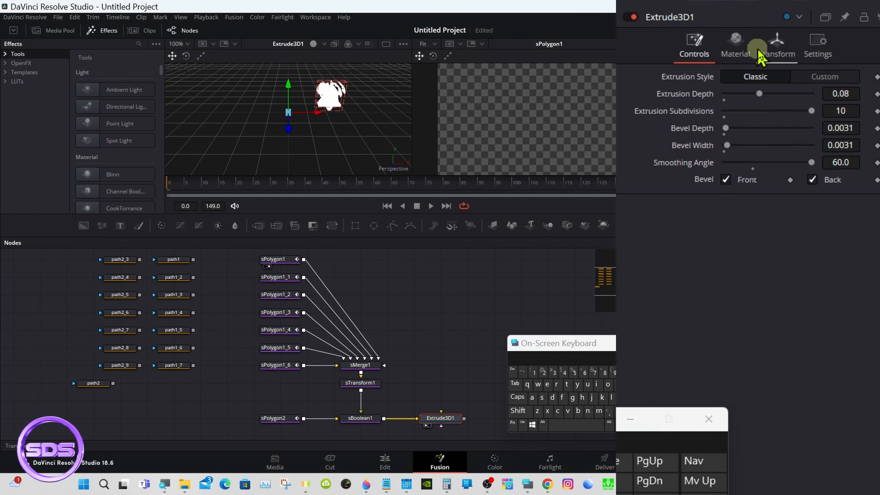
click(765, 46)
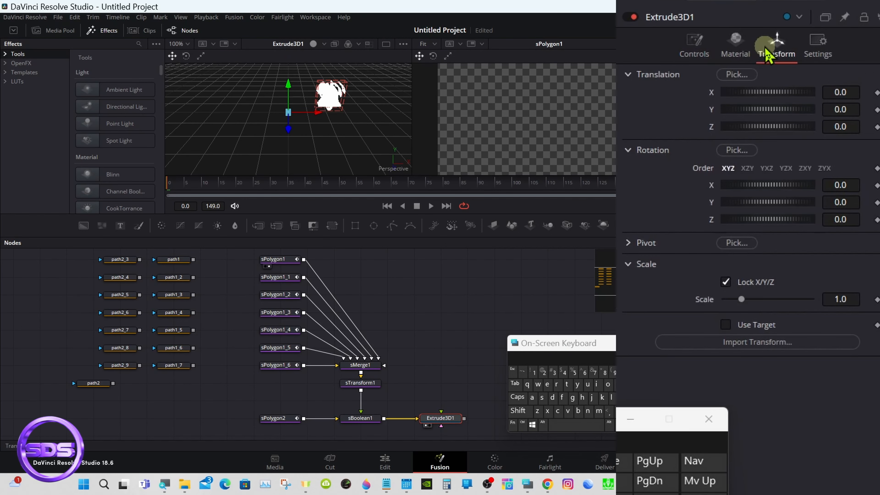
click(845, 90)
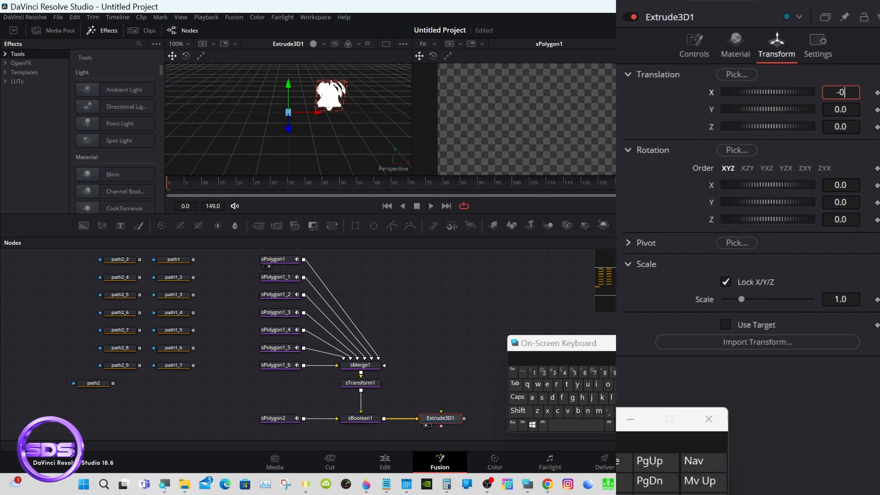
text(.5)
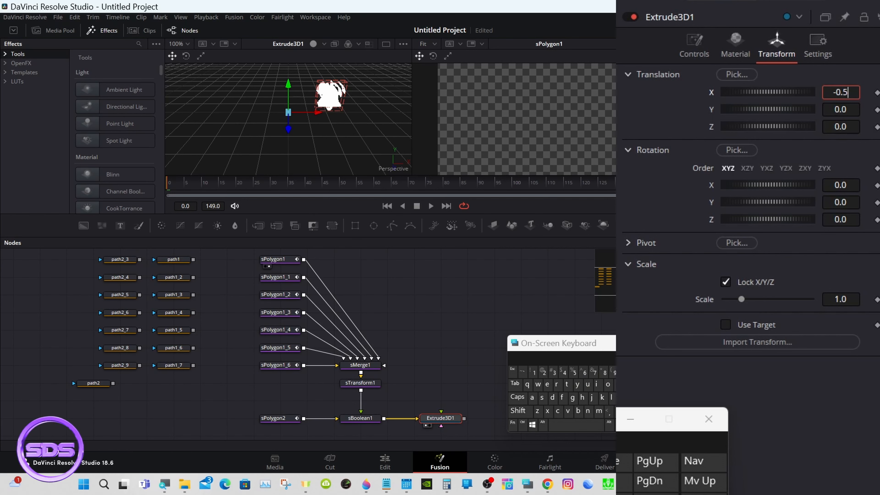
key(Tab)
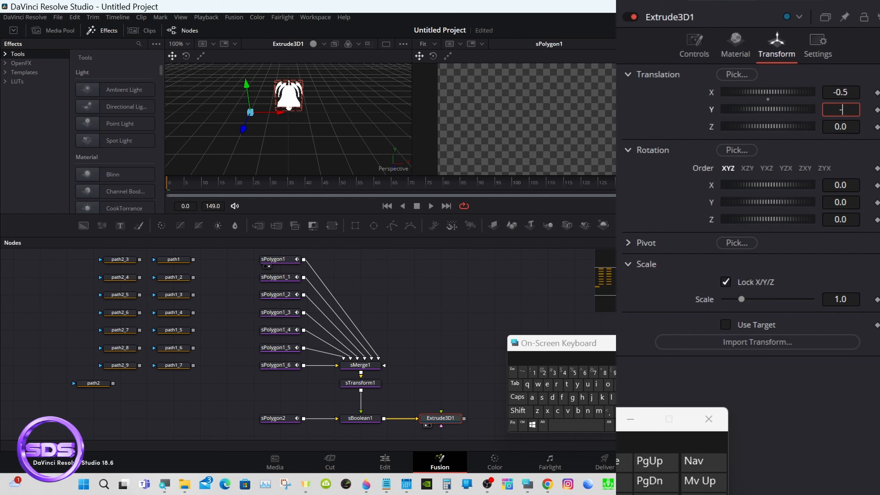
text(-0.25)
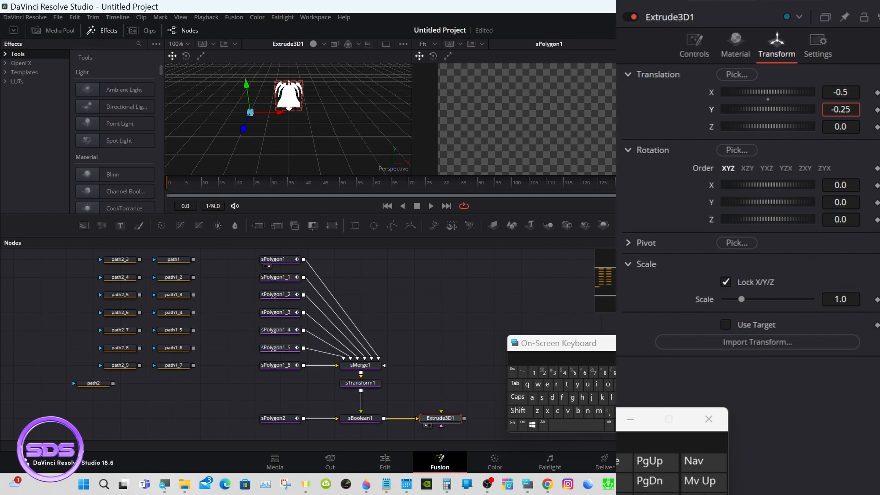
key(Tab)
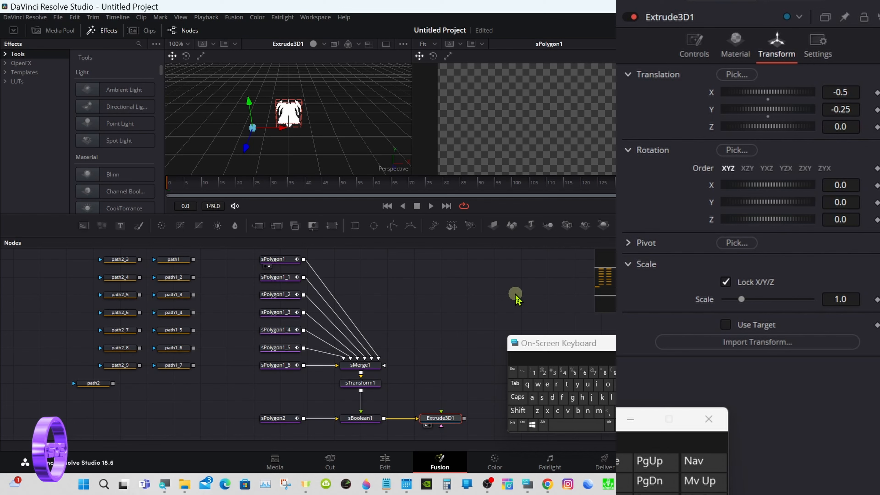
Step: Expand Extrude3D1's Pivot settings and set the Pivot X to 0.5
drag(583, 342, 519, 344)
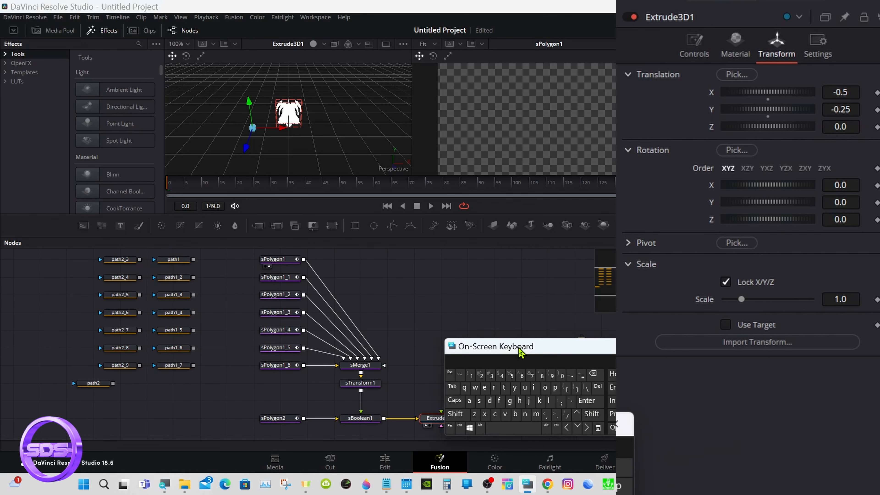
click(628, 243)
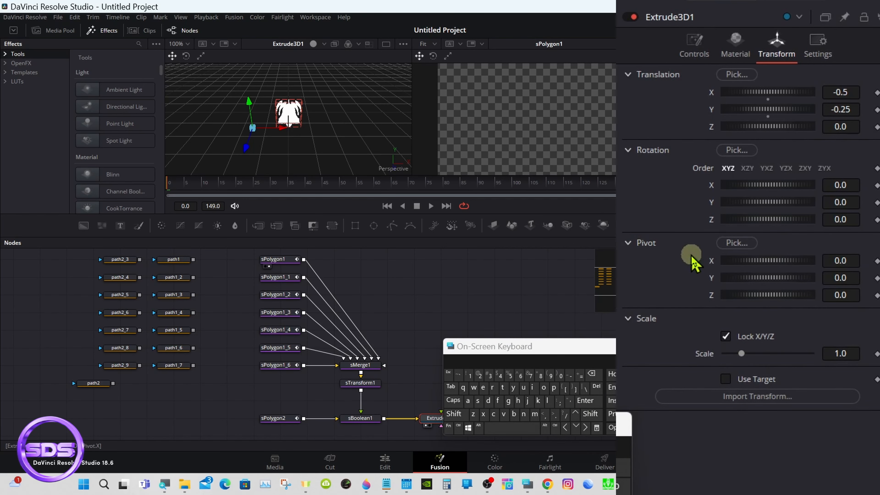
drag(745, 260, 771, 270)
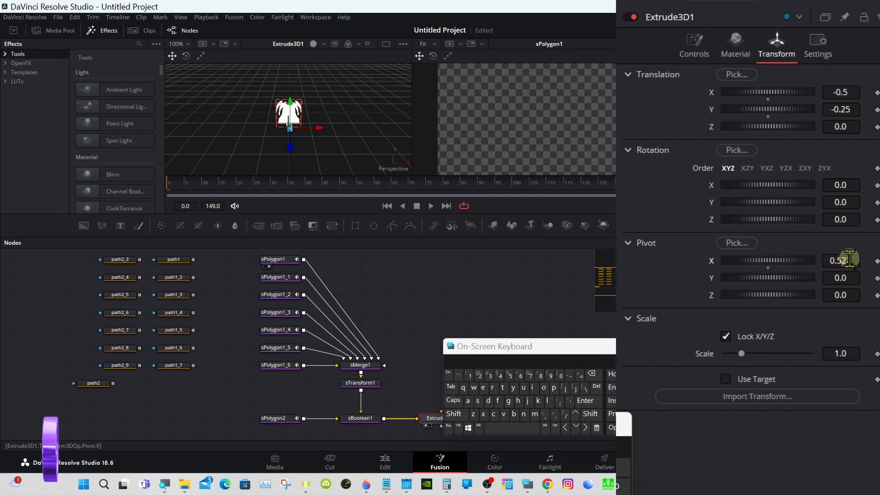
click(841, 260)
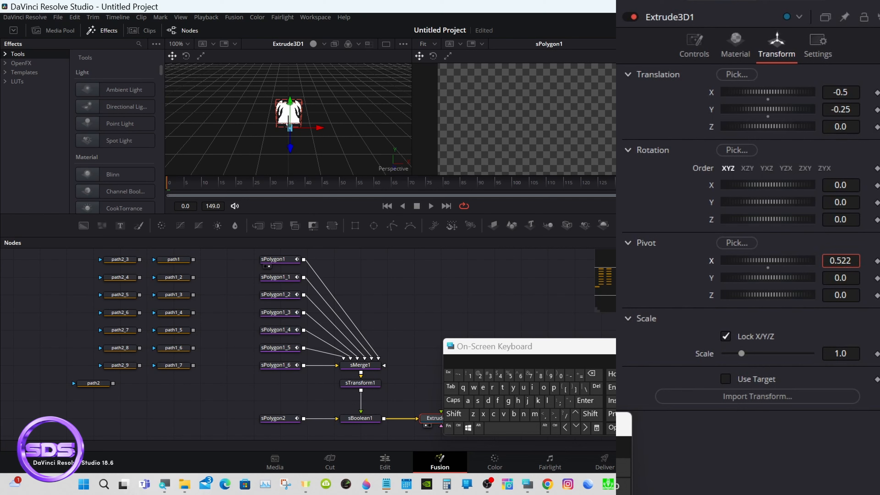
click(592, 374)
click(591, 375)
click(586, 401)
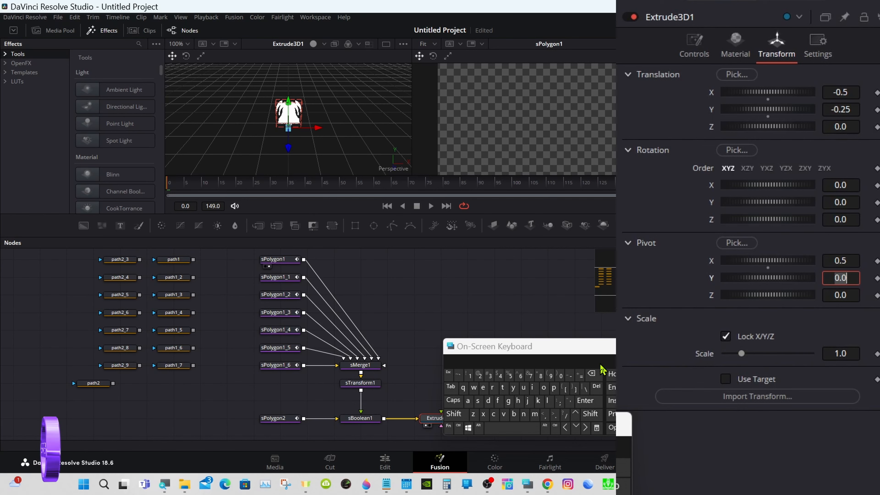
Step: Set Extrude3D1's Pivot Y to -0.25
click(592, 375)
click(570, 375)
click(561, 375)
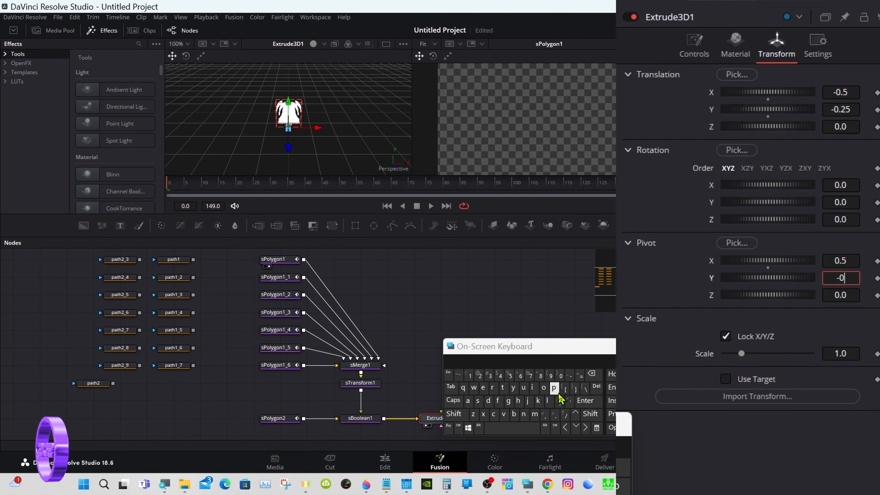
click(555, 414)
click(478, 374)
click(509, 375)
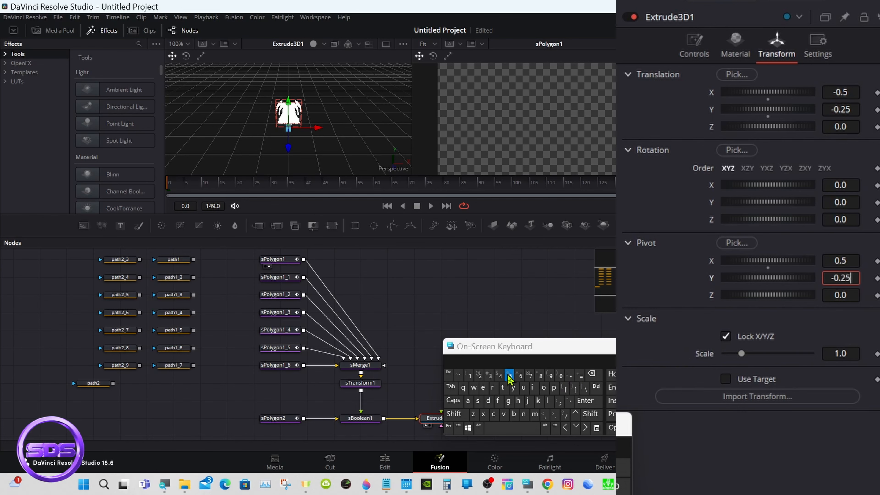
click(584, 401)
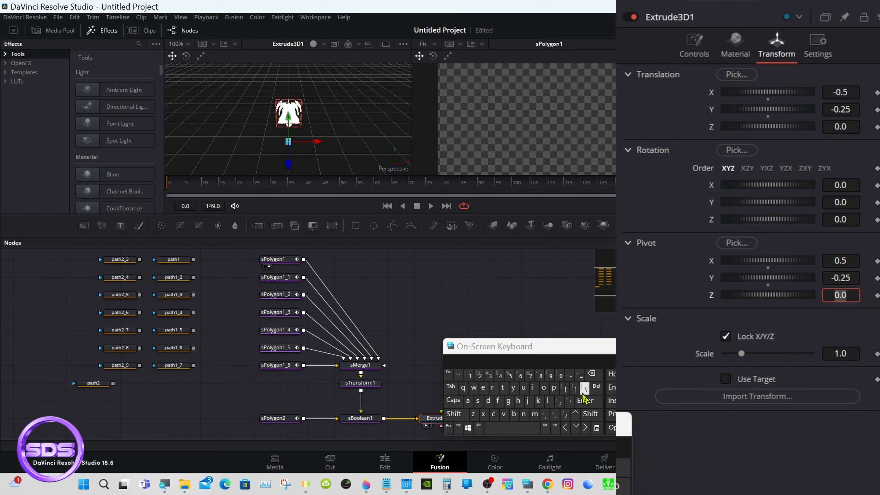
Step: Correct Extrude3D1's Pivot Y to 0.25 so the pivot sits at the bell's centre
click(575, 310)
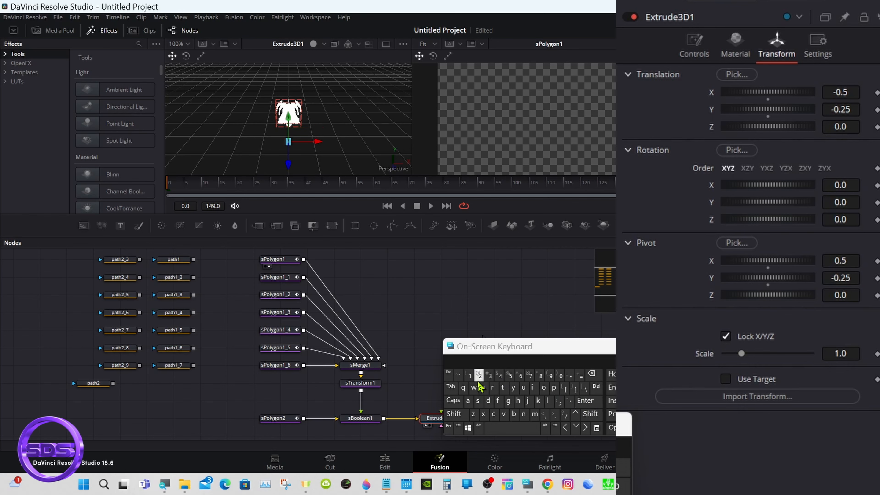
click(453, 413)
drag(373, 135, 404, 137)
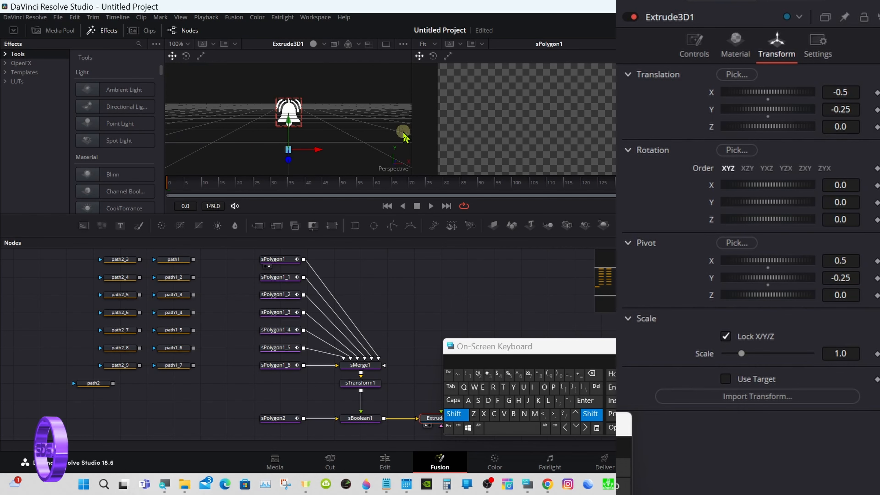
click(453, 414)
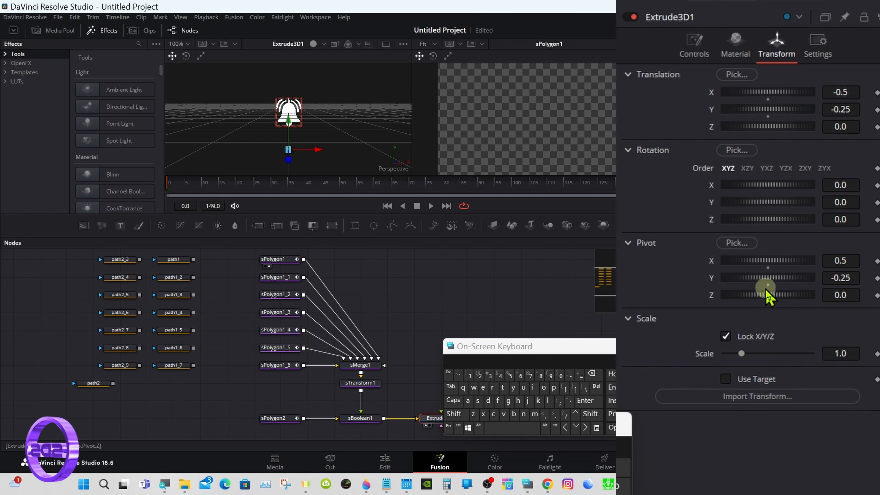
click(832, 278)
click(591, 373)
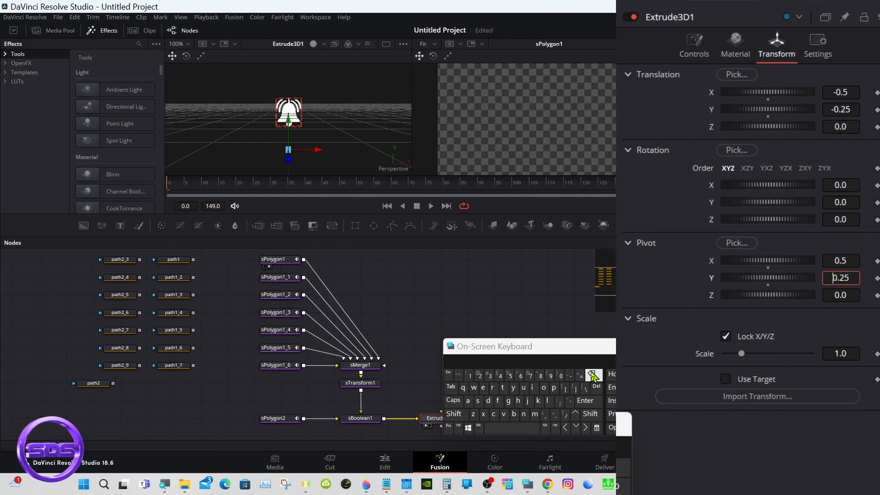
click(588, 401)
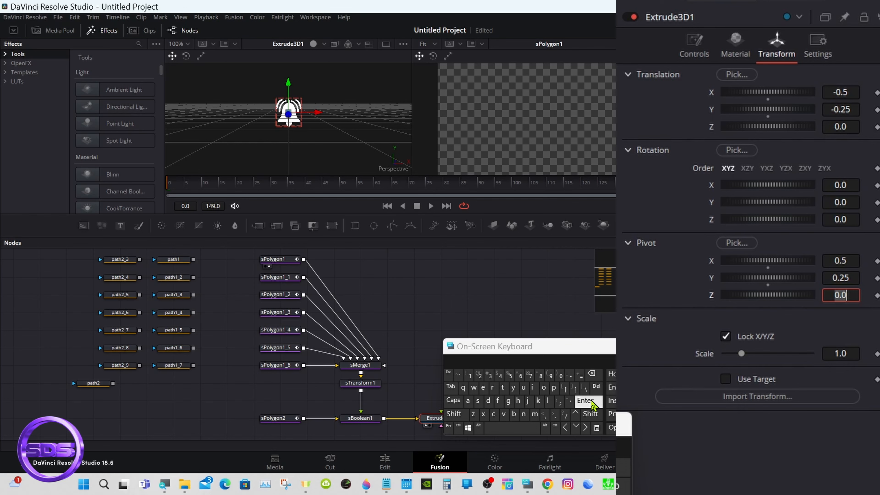
Step: Search the tool list for "tra" and add a Transform 3D node after Extrude3D1
drag(528, 352, 626, 360)
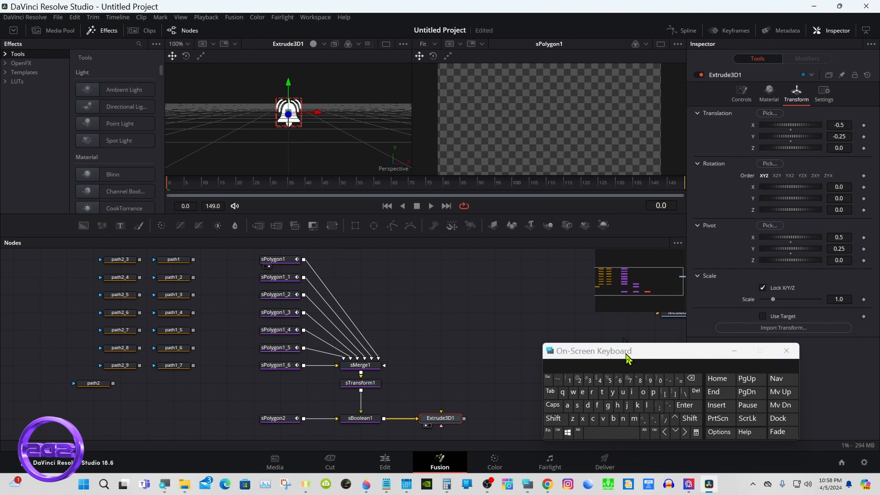
drag(623, 355, 633, 356)
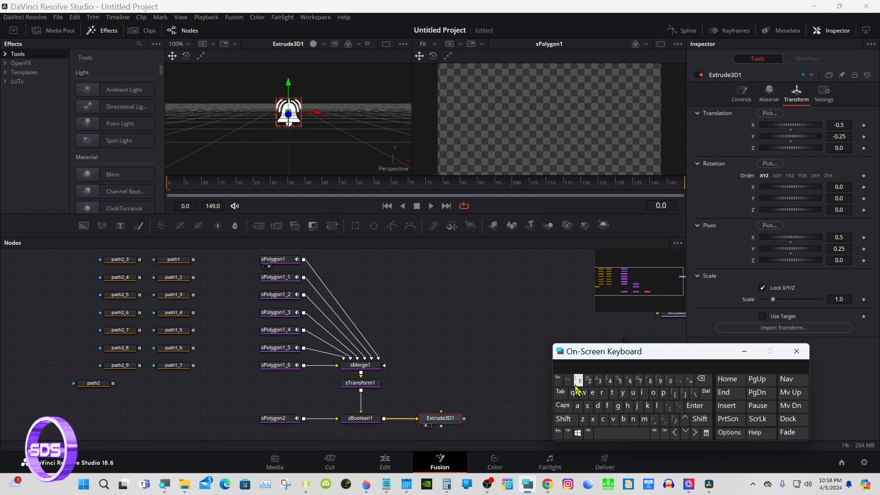
click(563, 420)
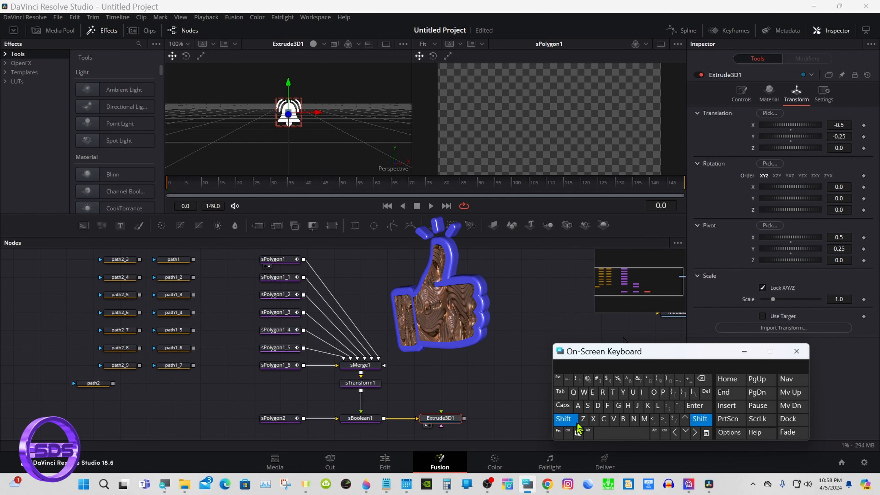
click(619, 432)
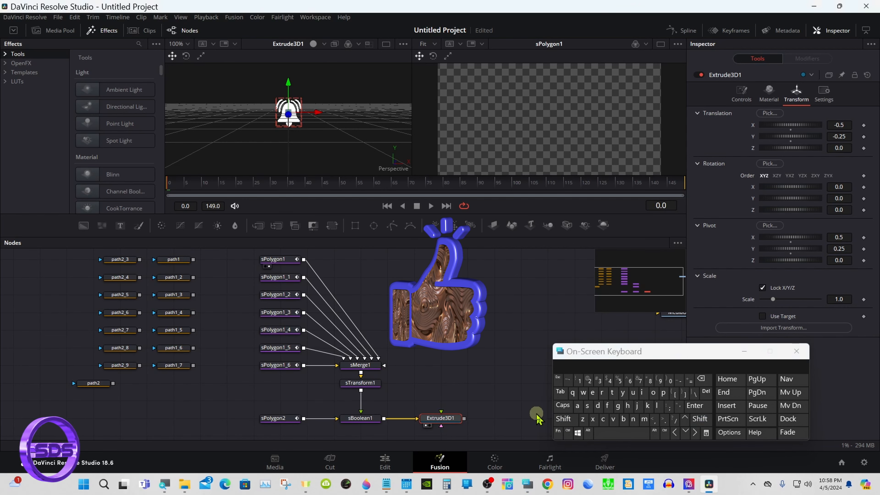
click(560, 420)
click(617, 433)
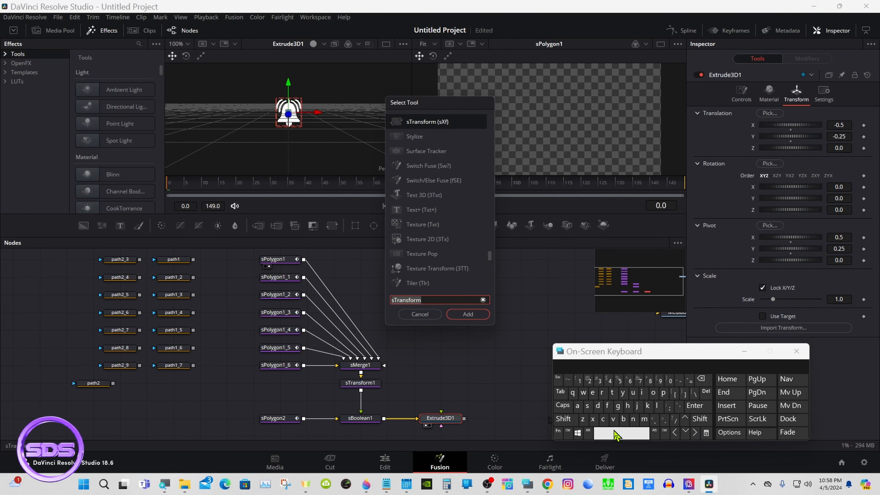
click(612, 392)
click(601, 392)
click(577, 404)
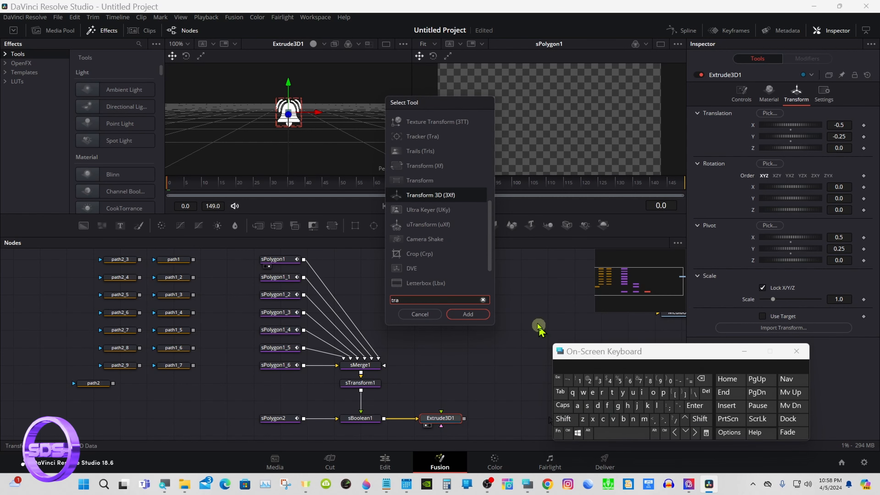
click(423, 196)
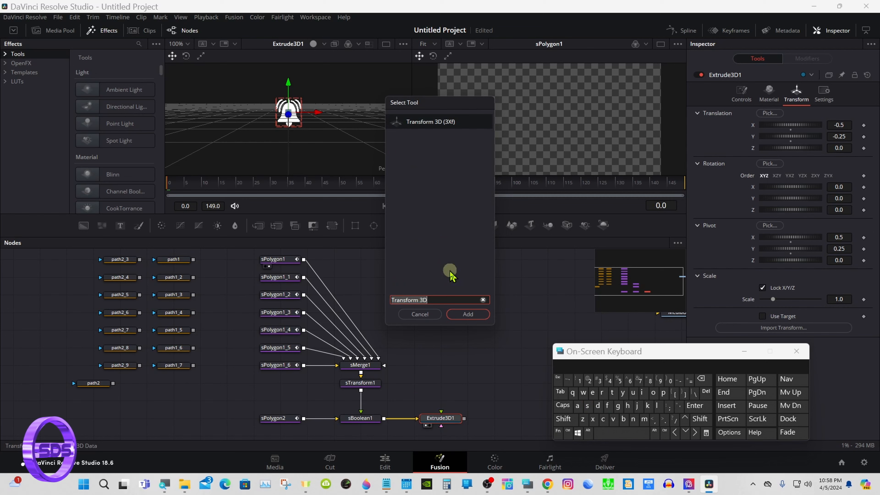
click(461, 314)
Step: Add a Renderer 3D node after Transform3D1, connect it to MediaOut1 and show MediaOut1 in the second viewer
drag(561, 350, 667, 358)
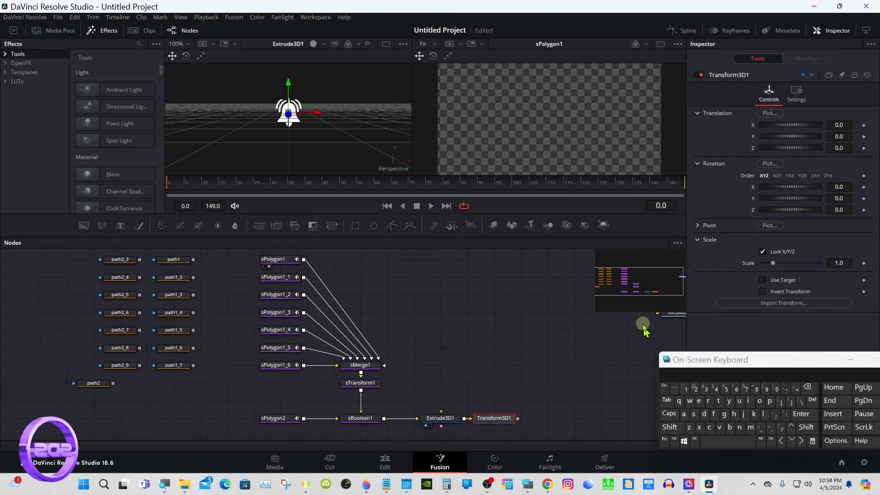
click(603, 226)
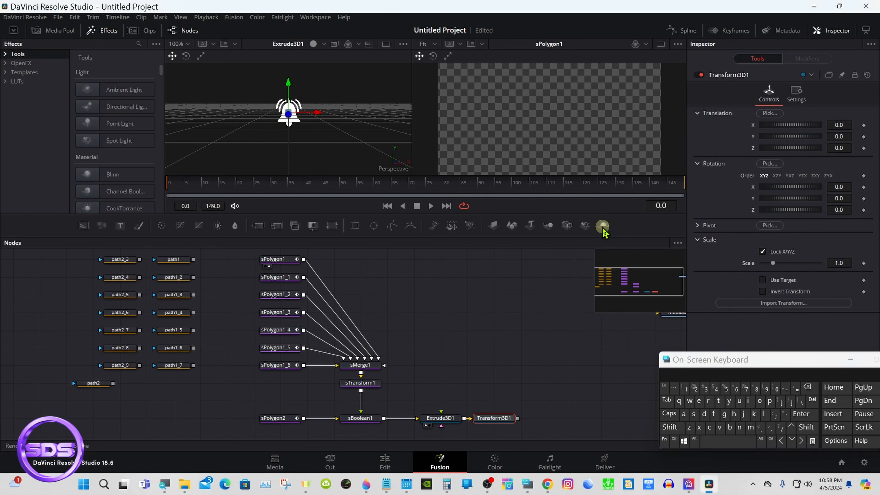
drag(672, 313, 621, 424)
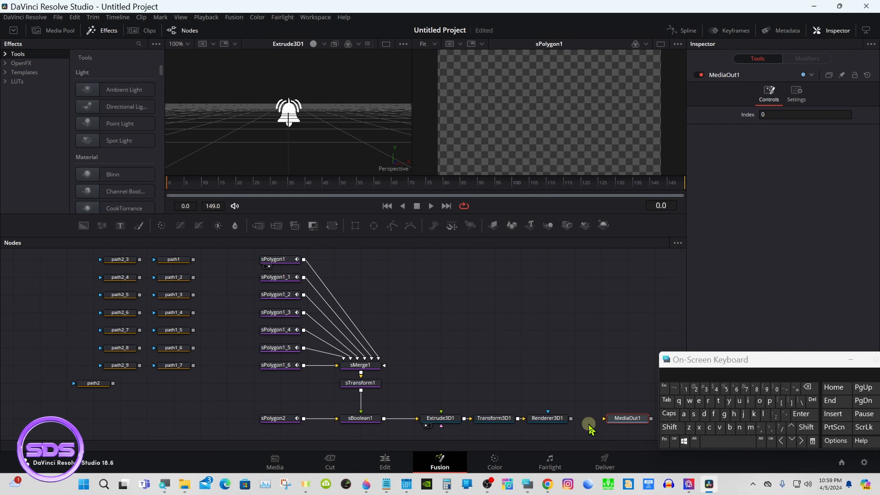
drag(570, 418, 604, 166)
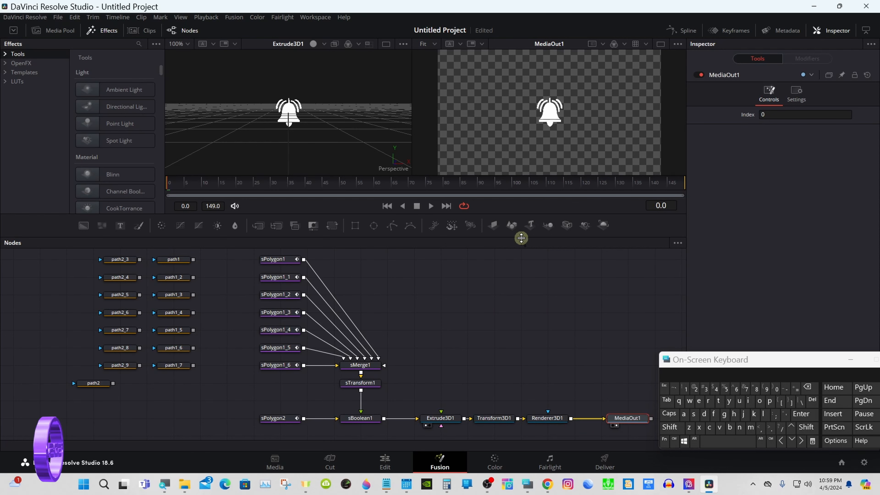
mouse_move(521, 239)
mouse_down()
mouse_move(519, 270)
mouse_move(516, 236)
mouse_up()
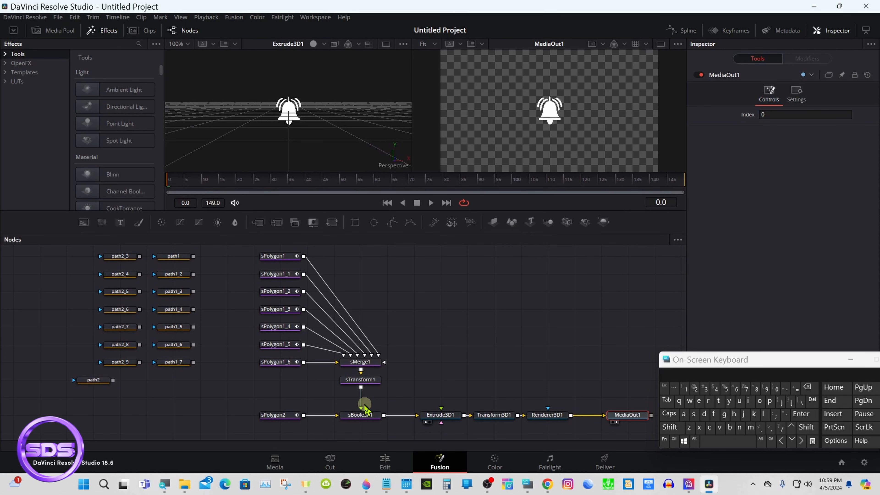
Step: Try the Subtract operation on sBoolean1, and return it to Intersection
click(362, 415)
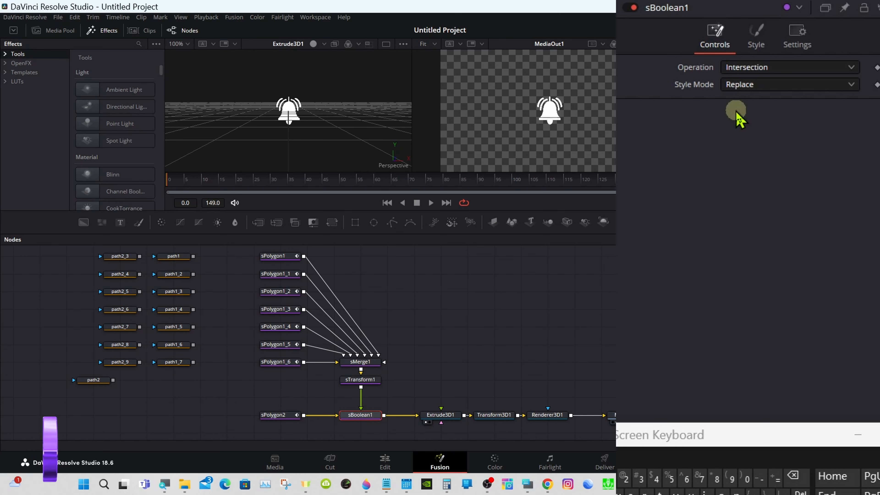
click(745, 69)
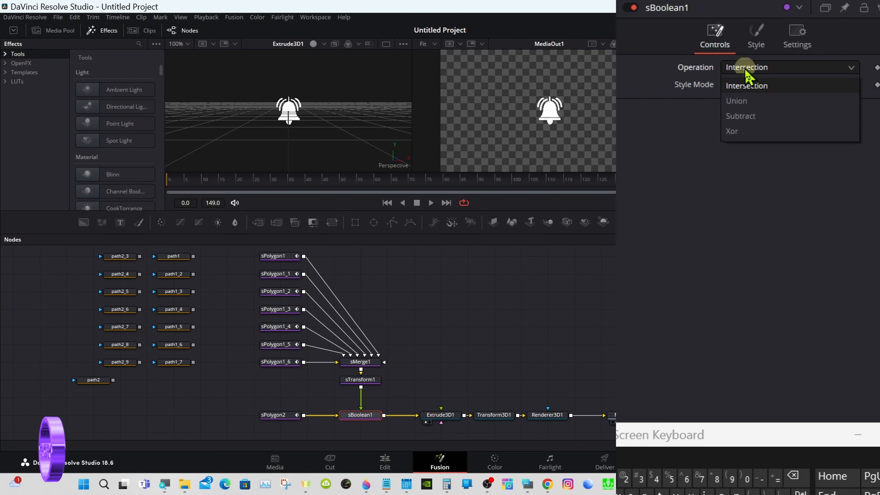
click(741, 116)
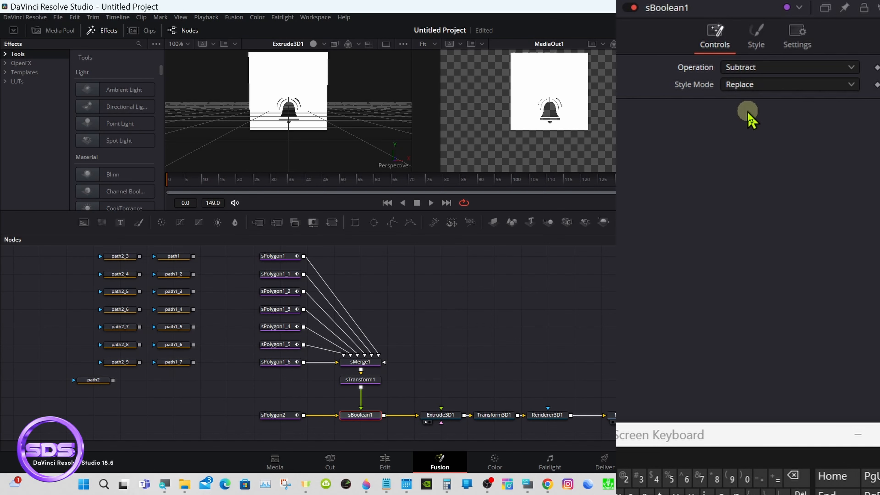
click(749, 68)
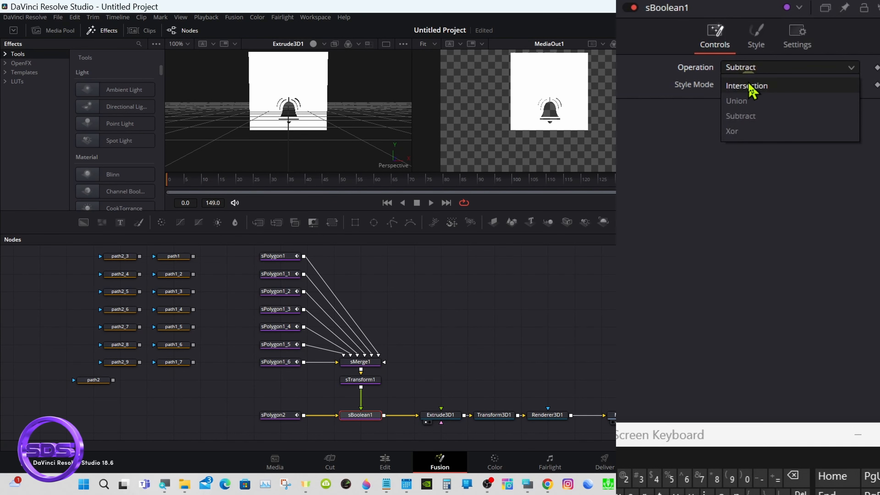
click(751, 86)
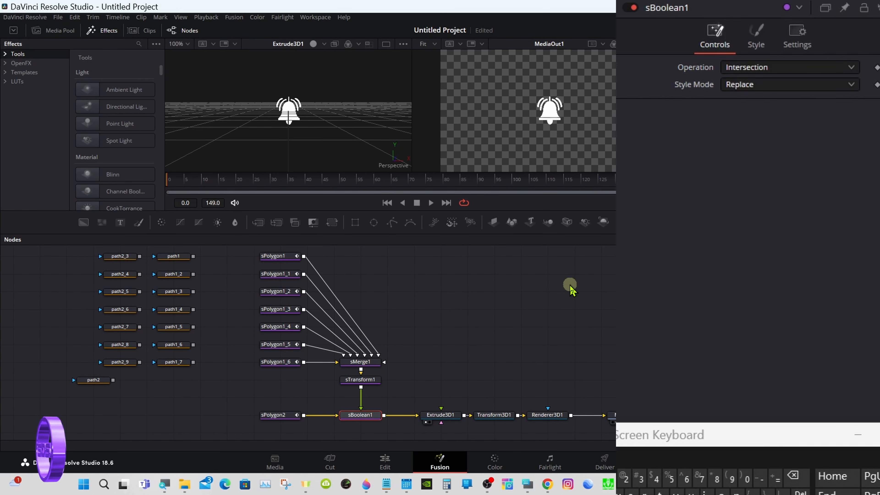
click(464, 287)
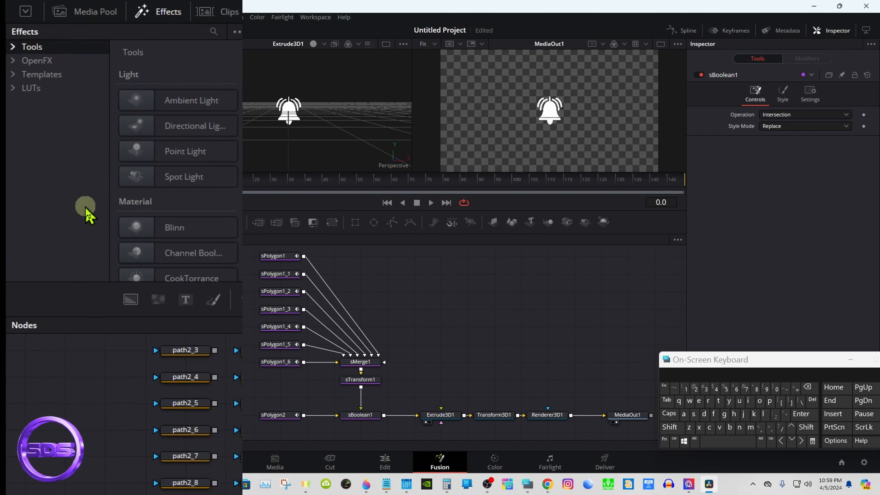
Step: Add the Chrome shader from the Fusion shader templates and connect it to Extrude3D1's material input
click(156, 15)
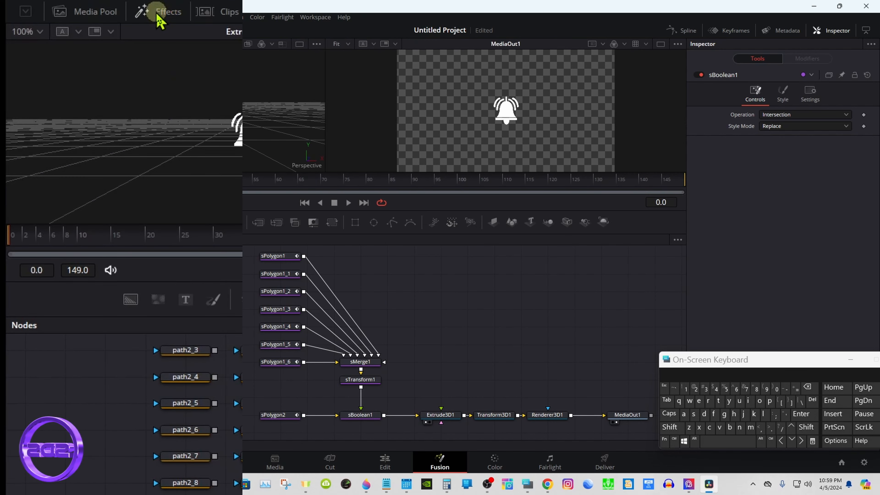
click(156, 16)
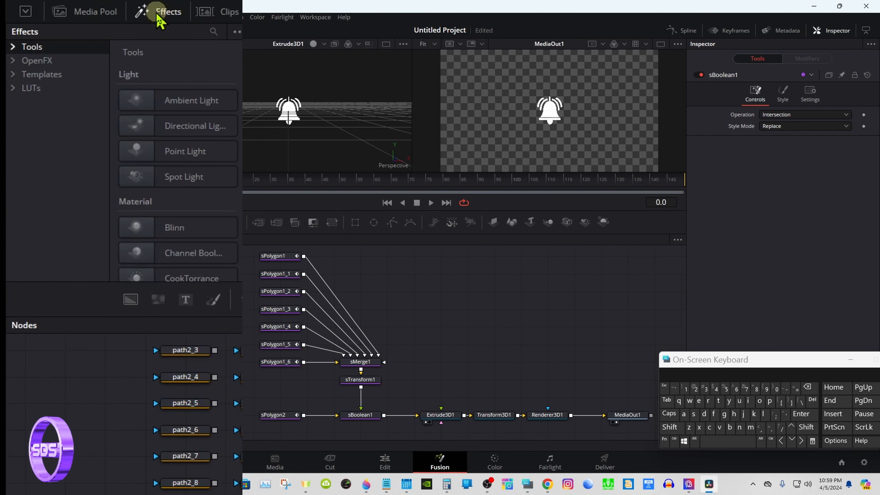
click(13, 75)
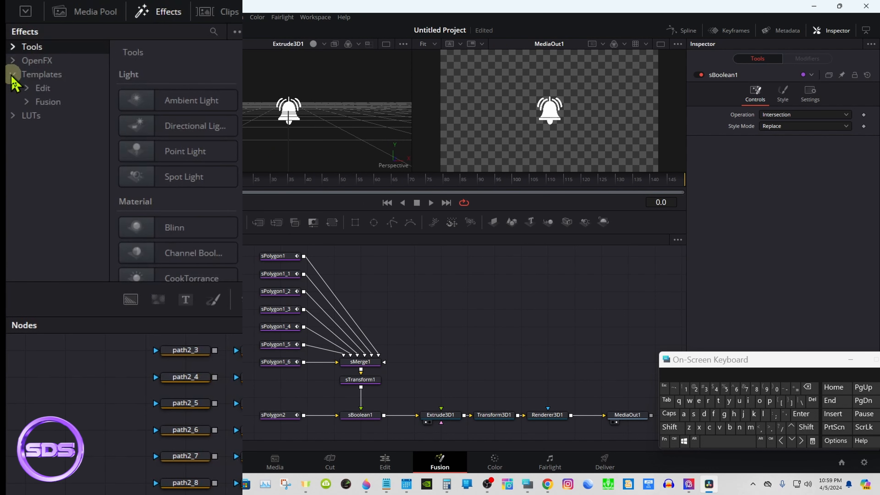
click(27, 102)
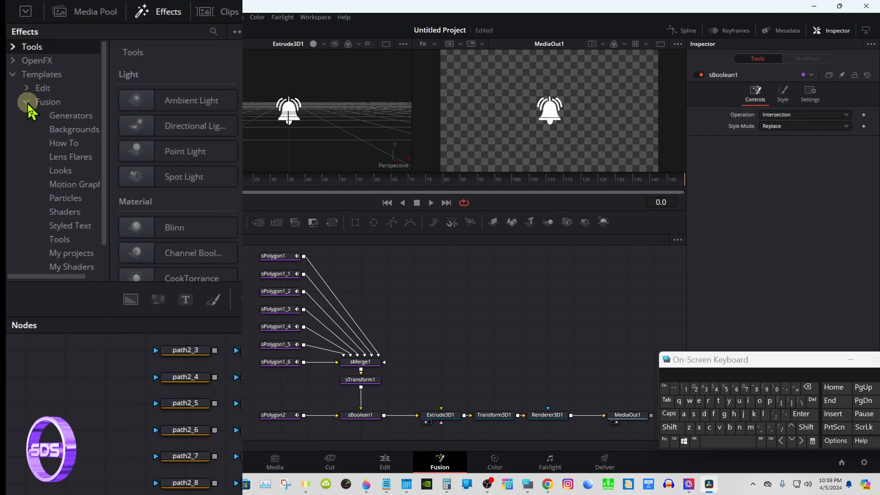
scroll(104, 163, down, 2)
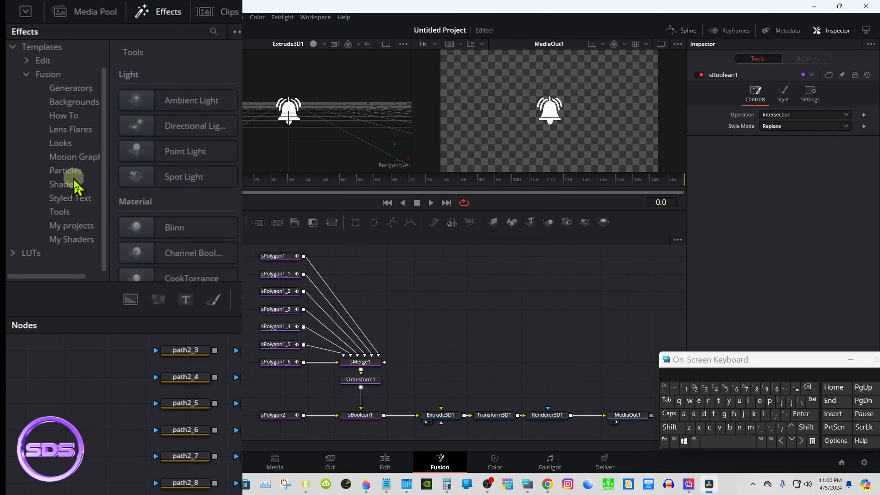
click(77, 187)
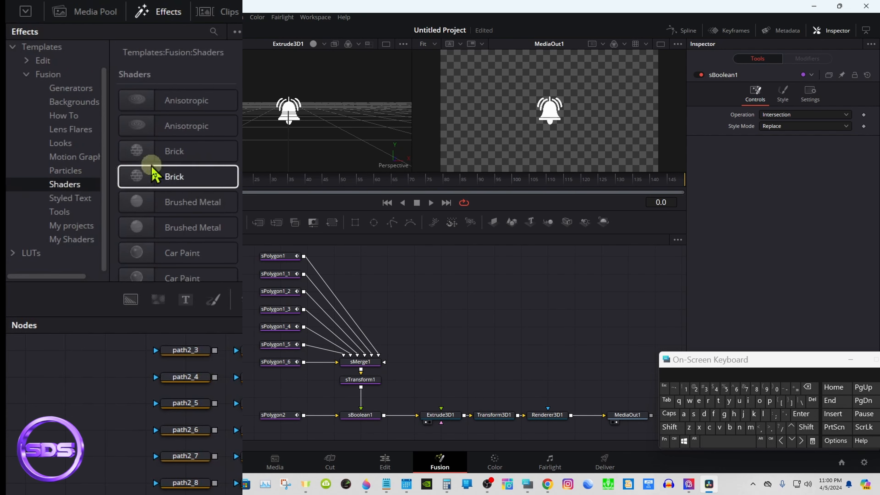
scroll(207, 104, down, 5)
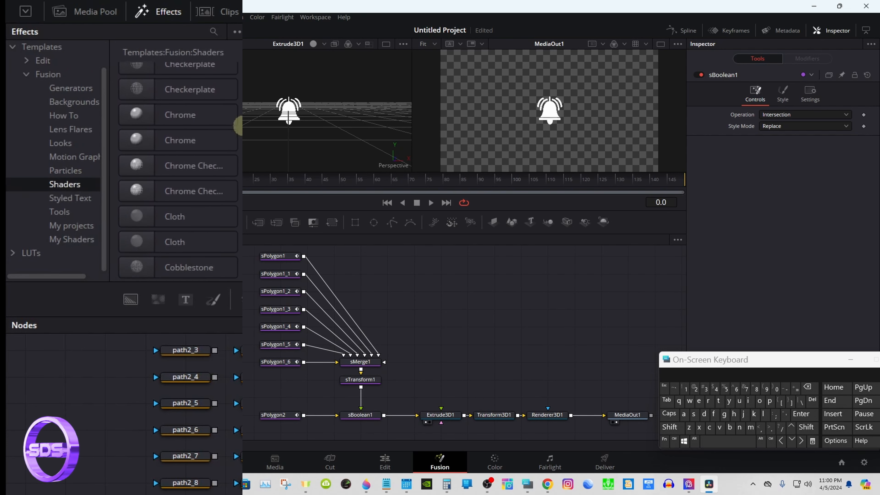
mouse_move(166, 117)
mouse_down()
mouse_move(403, 308)
mouse_move(430, 358)
mouse_move(462, 382)
mouse_move(441, 421)
mouse_up()
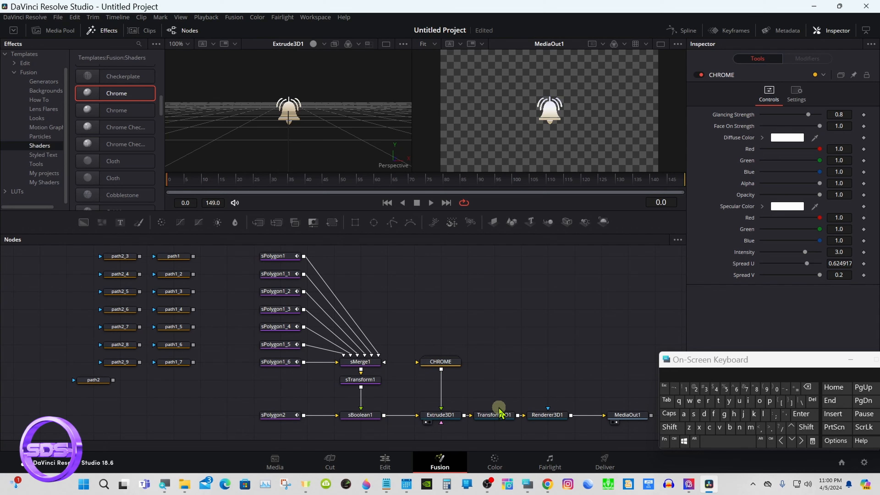
Step: Modify Transform3D1's X rotation with Anim Curves
click(499, 418)
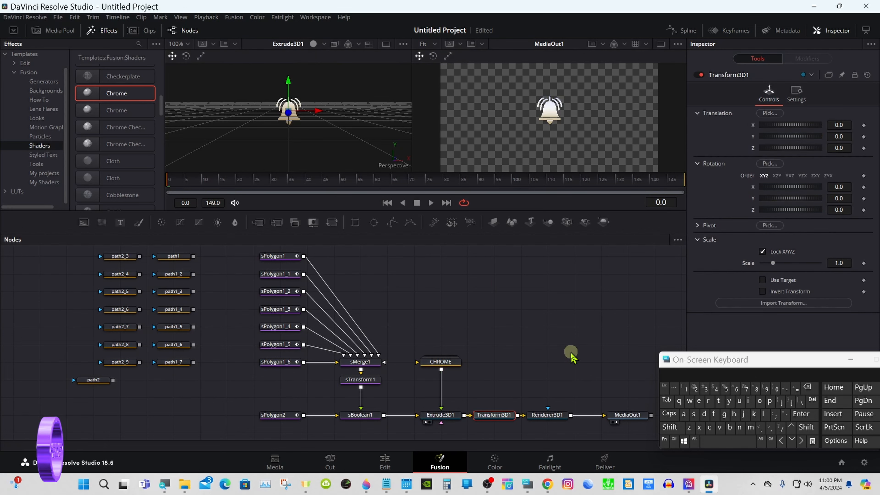
drag(748, 362, 535, 378)
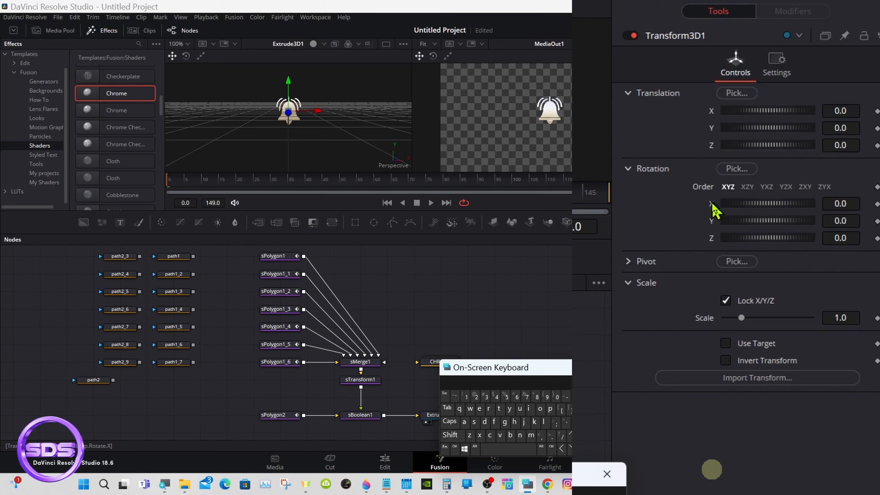
right_click(711, 207)
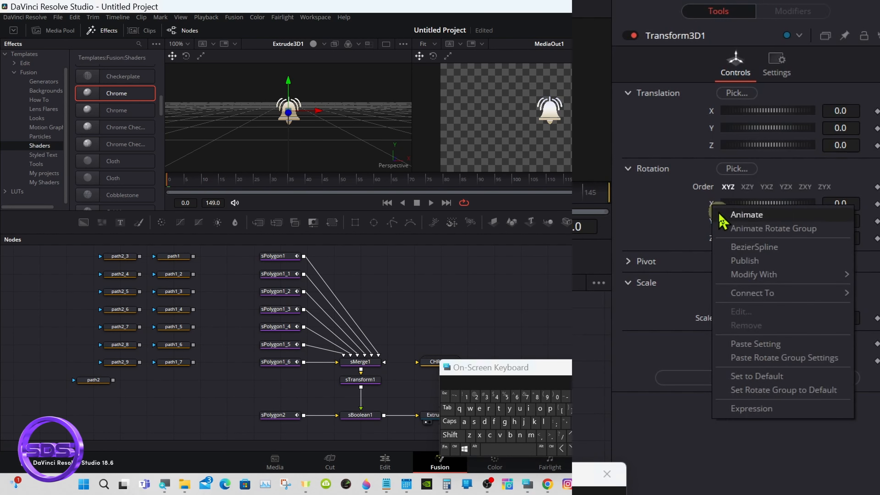
mouse_move(752, 276)
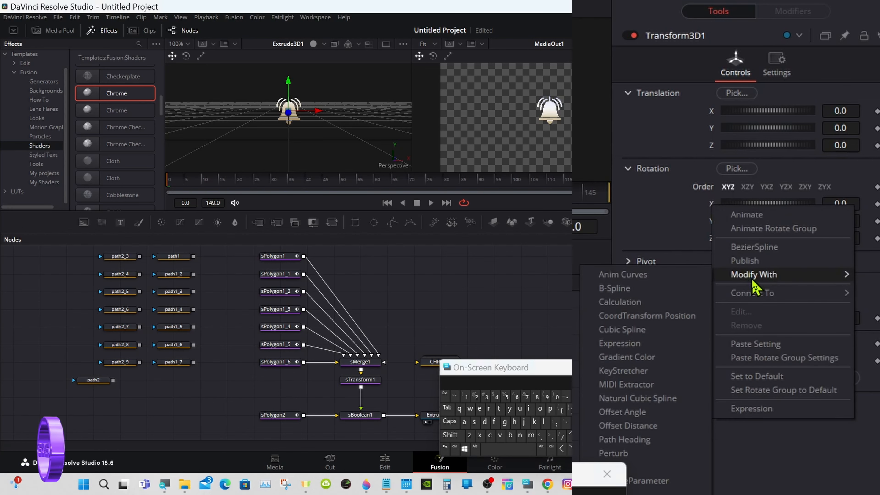
click(608, 287)
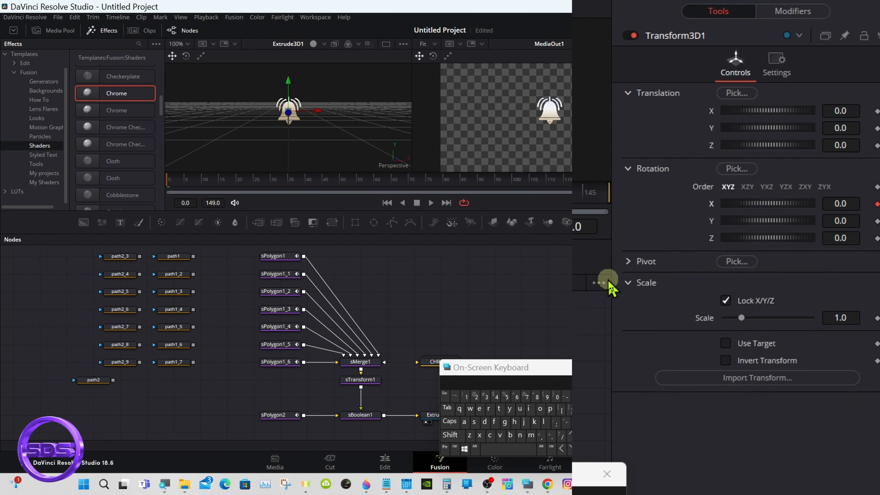
Step: Apply the Anim Curves modifier to the Y and Z rotation of Transform3D1 as well
right_click(712, 220)
mouse_move(741, 291)
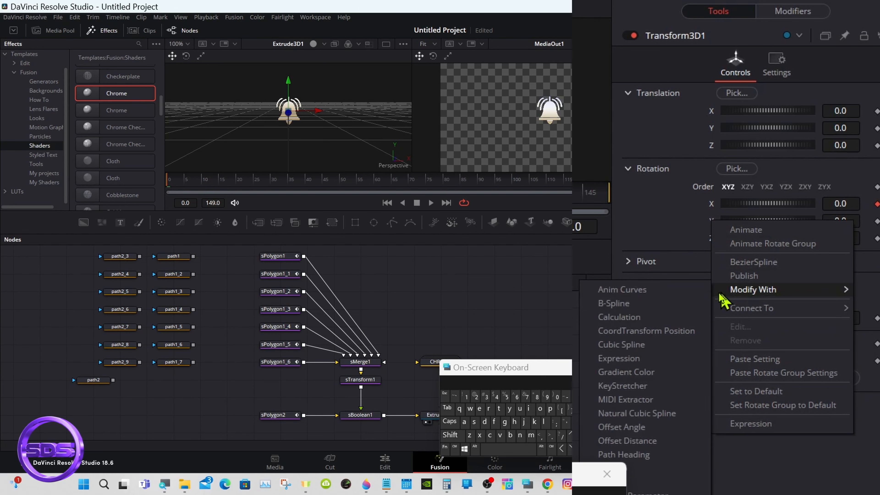
click(650, 295)
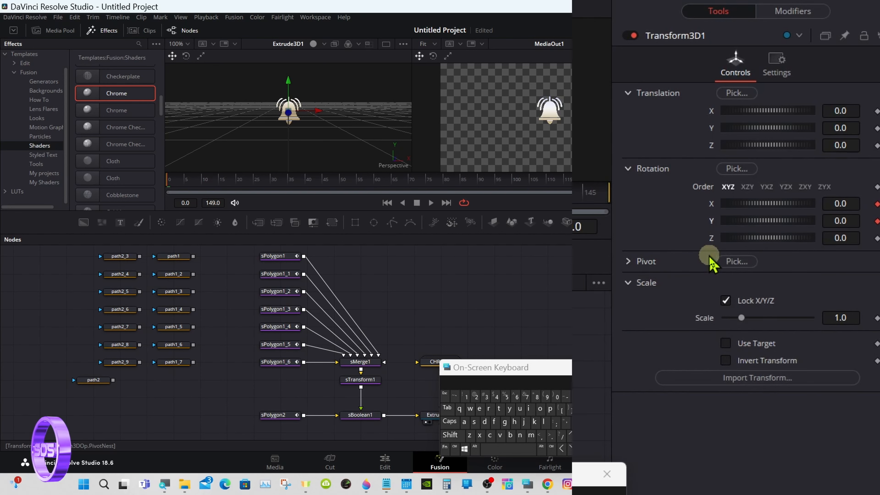
right_click(711, 239)
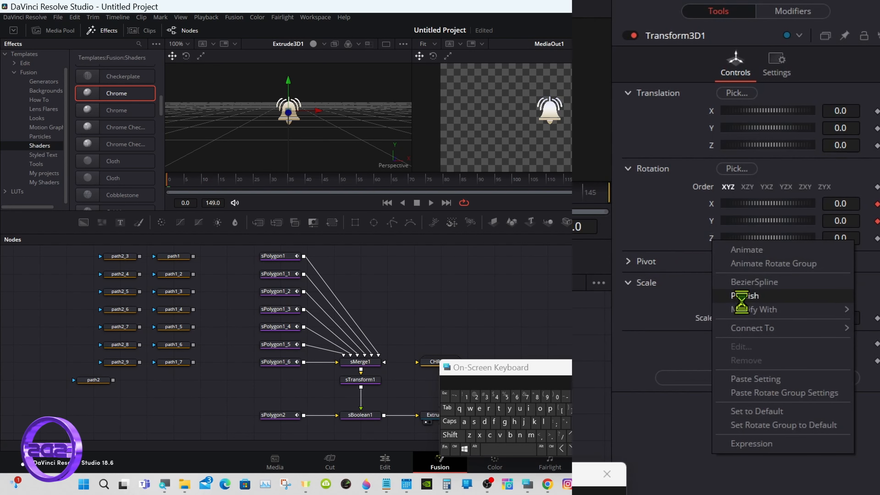
mouse_move(745, 312)
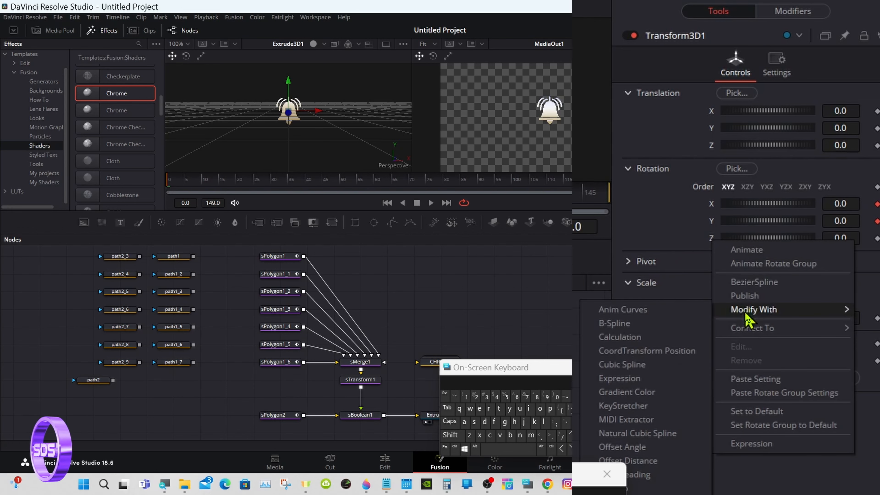
click(651, 310)
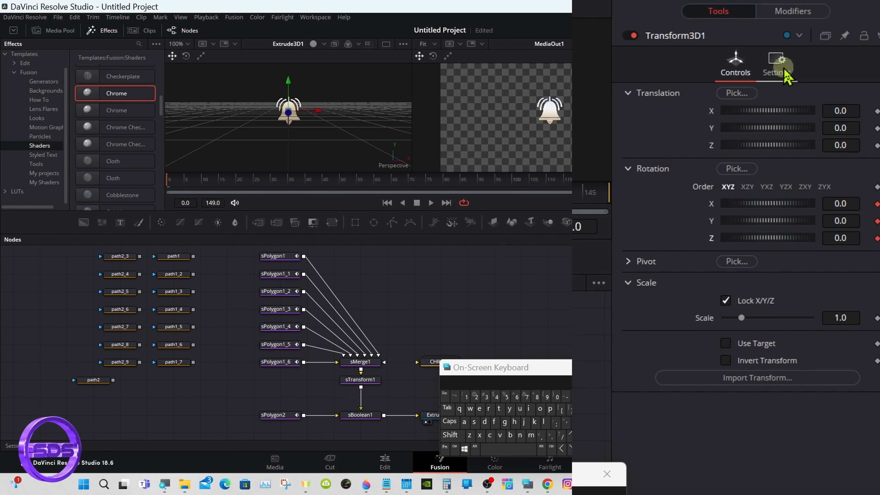
Step: Set the scale of the Z rotation's Anim Curves modifier to 720
click(793, 12)
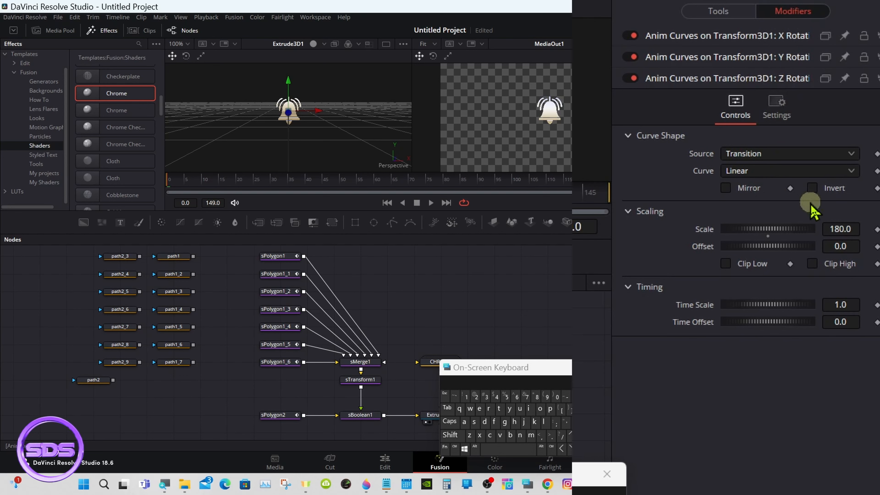
click(853, 228)
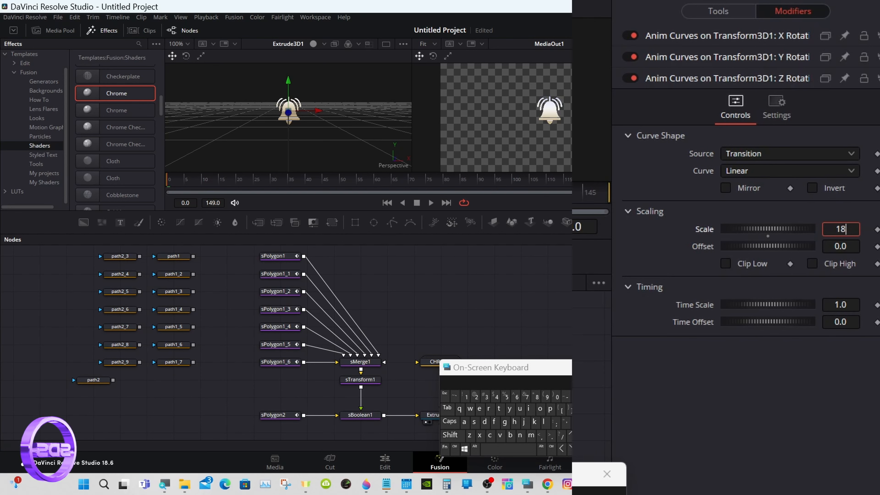
click(526, 398)
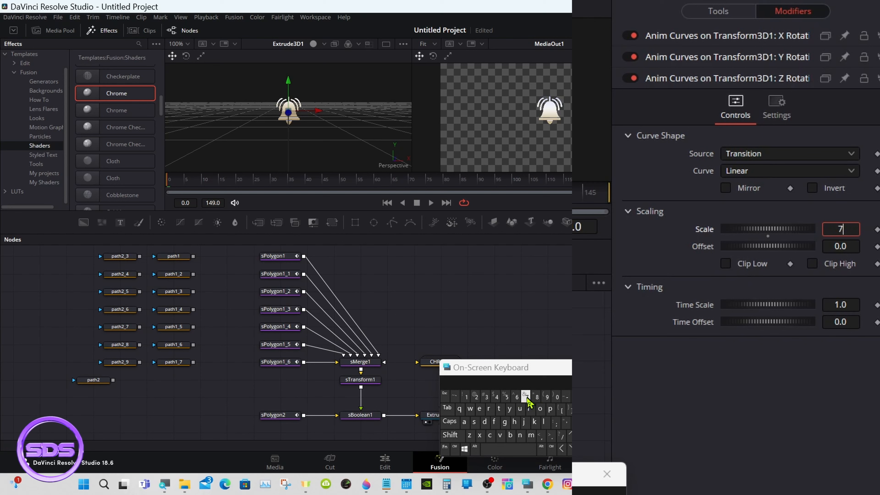
click(476, 397)
click(557, 397)
key(Tab)
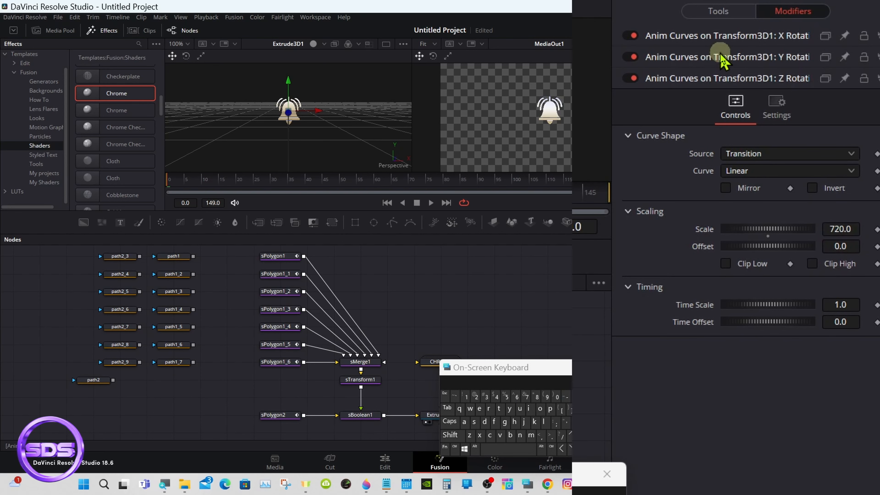
Step: Set the scale of the Y rotation's Anim Curves modifier to 1.08
click(722, 59)
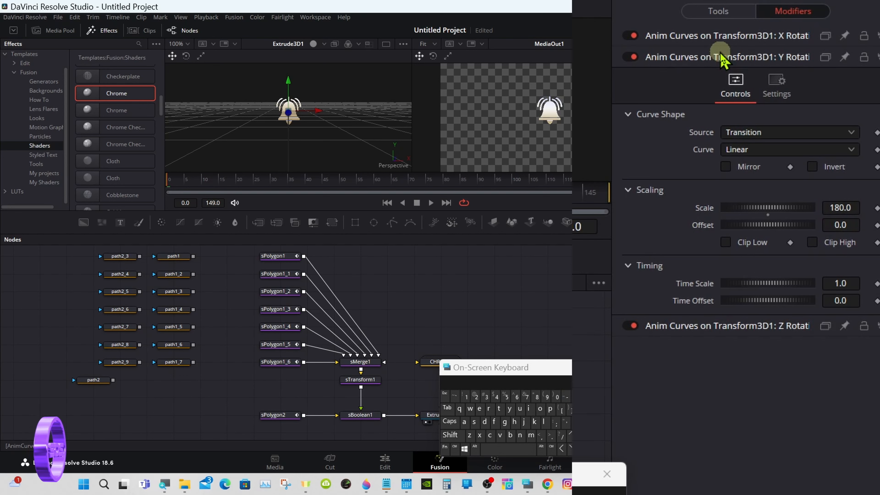
click(849, 208)
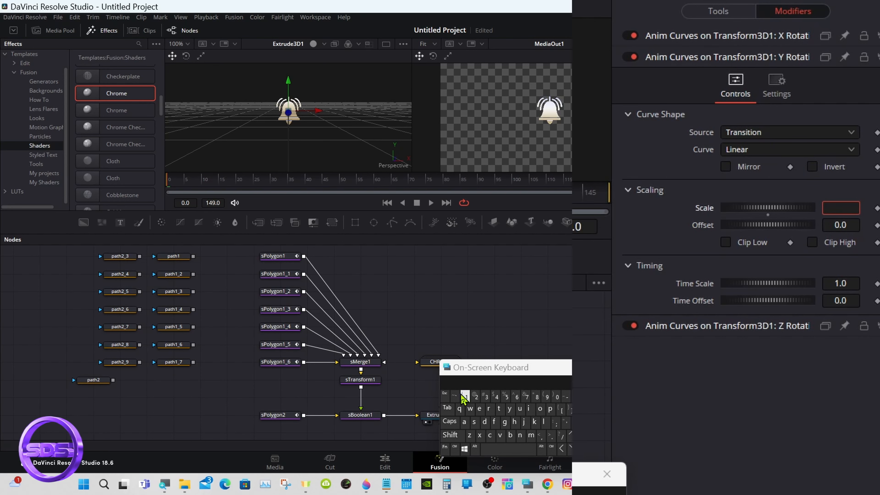
click(549, 434)
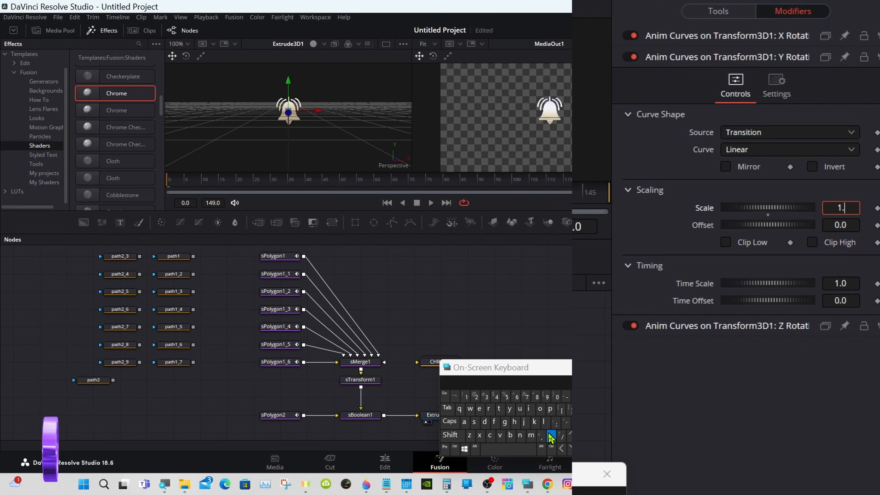
click(556, 396)
click(535, 398)
click(566, 423)
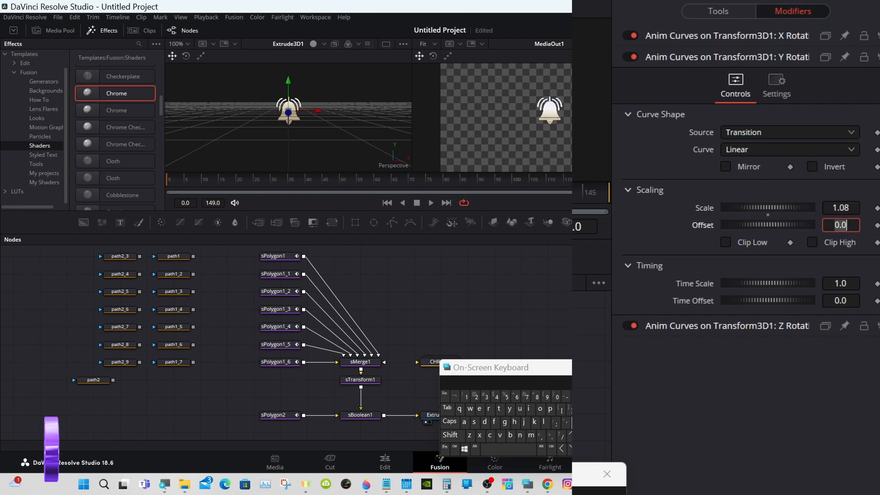
Step: Set the scale of the X rotation's Anim Curves modifier to 720
click(717, 36)
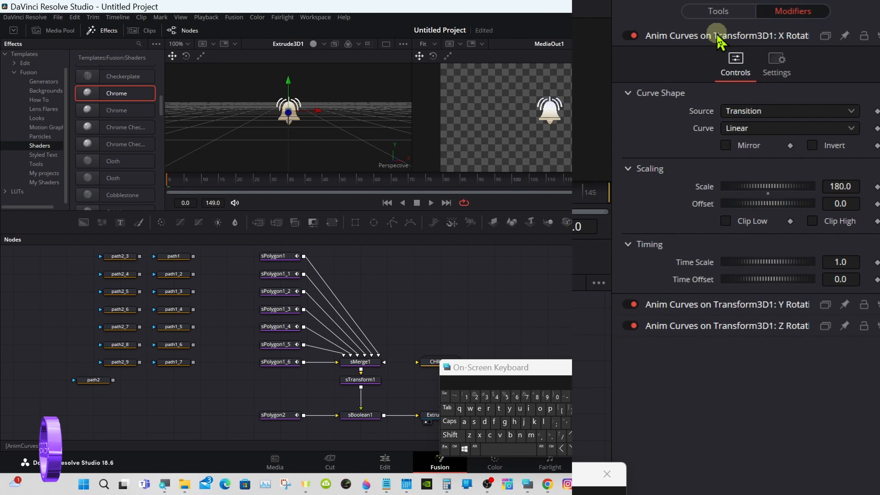
click(845, 187)
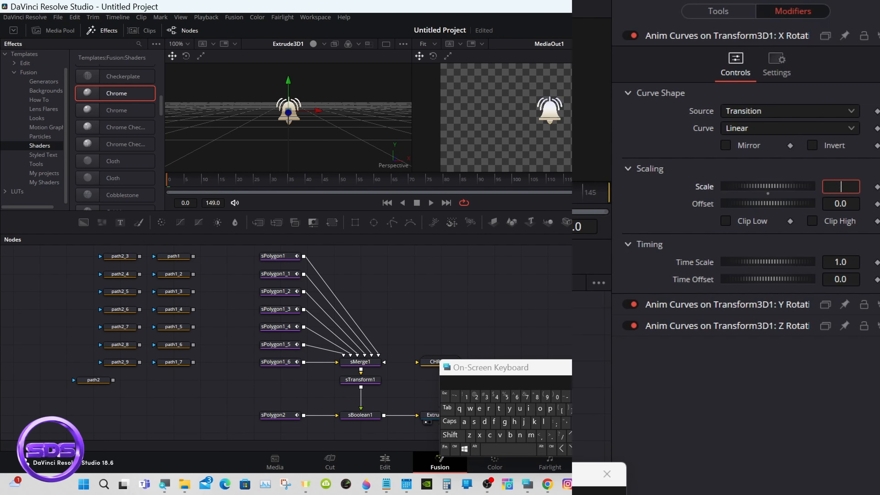
click(527, 396)
click(476, 396)
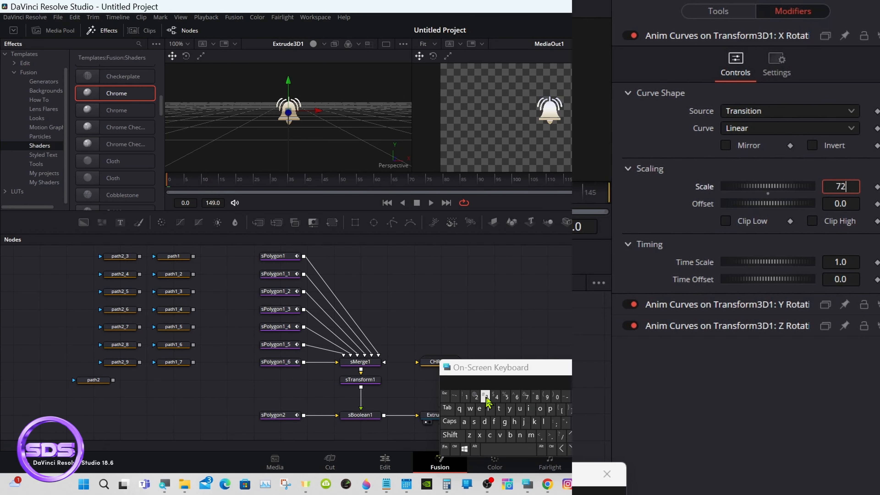
click(557, 396)
key(Return)
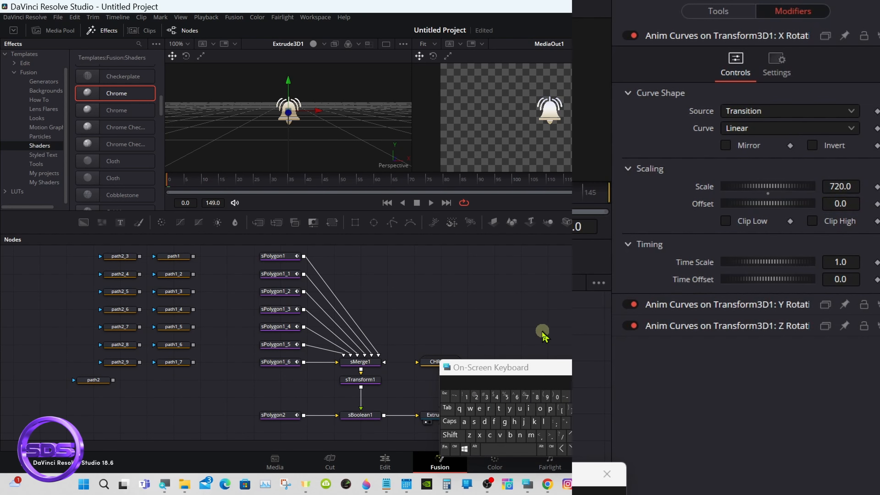
Step: Move the on-screen keyboard aside and scrub through the whole timeline to preview the bell's rotation, stopping near frame 50
drag(530, 368, 585, 472)
drag(520, 179, 168, 178)
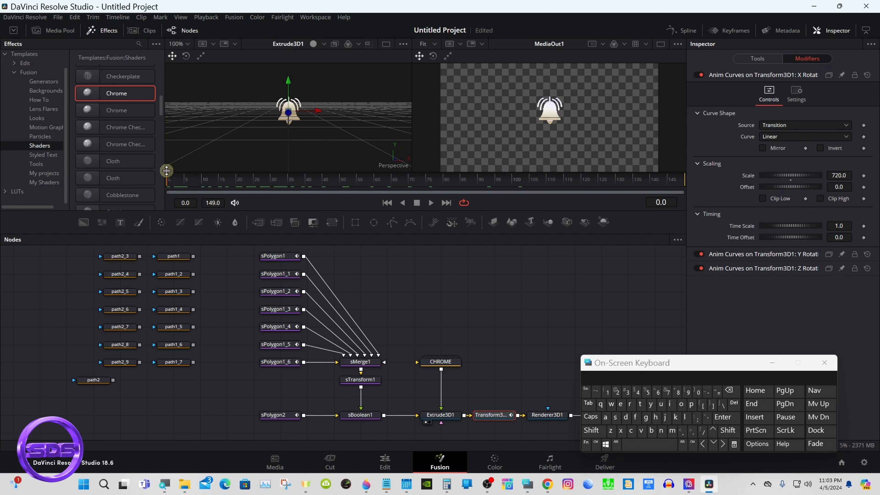
drag(173, 179, 694, 177)
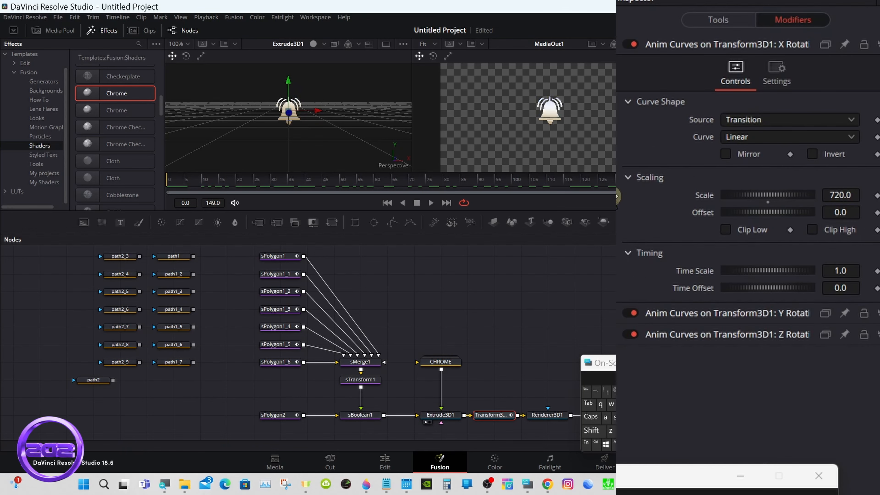
drag(622, 183, 342, 180)
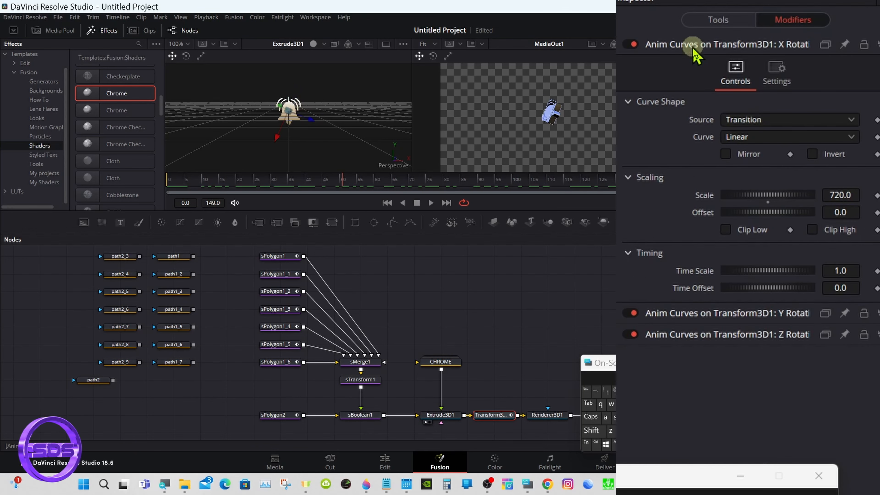
Step: Modify Transform3D1's Z translation with Anim Curves
click(718, 20)
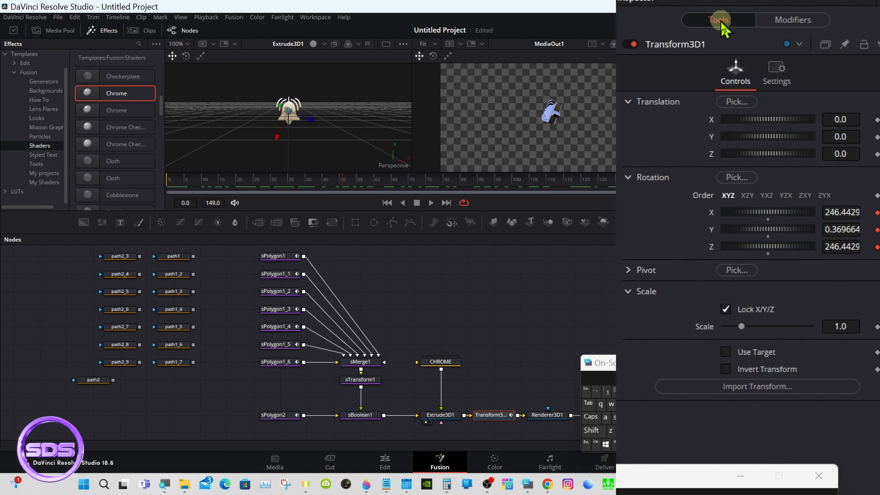
right_click(713, 156)
mouse_move(743, 226)
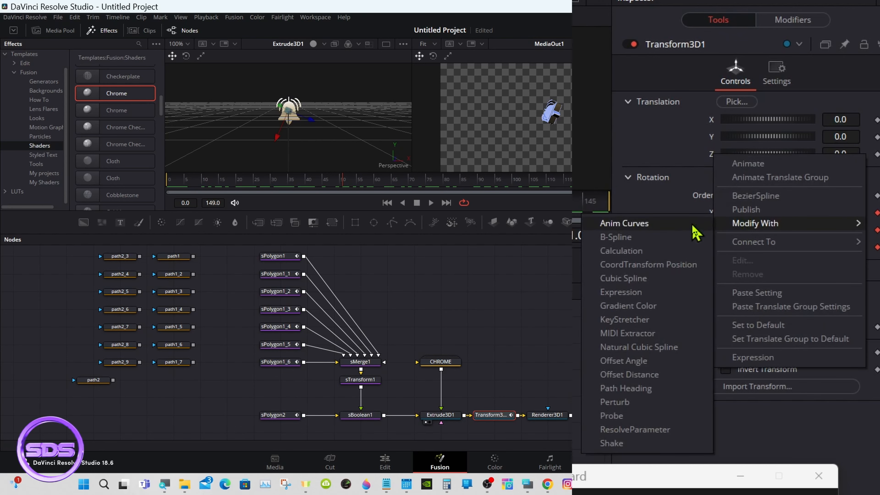
click(656, 225)
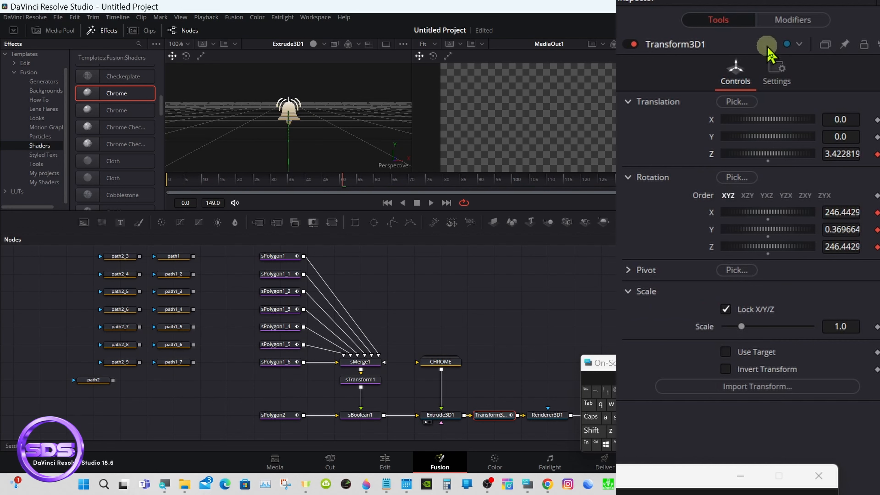
Step: Enable Mirror and Invert on the Z Offset Anim Curves modifier and set its scale to -30
click(784, 31)
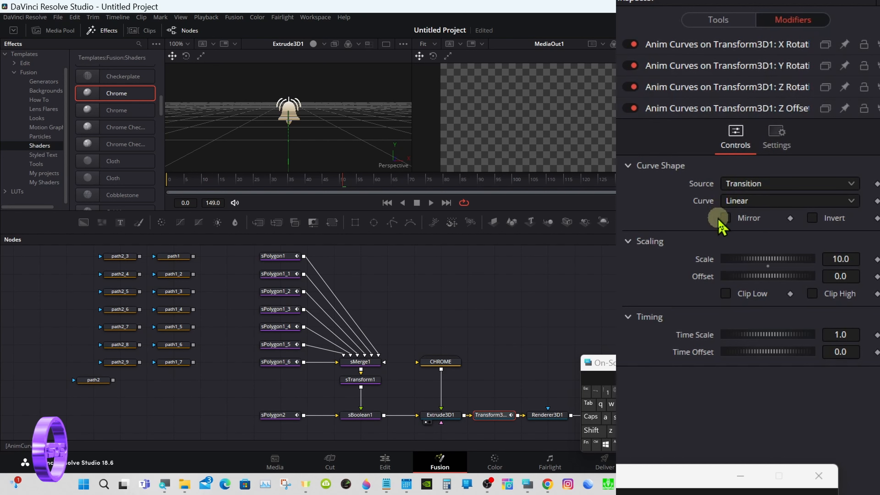
click(726, 219)
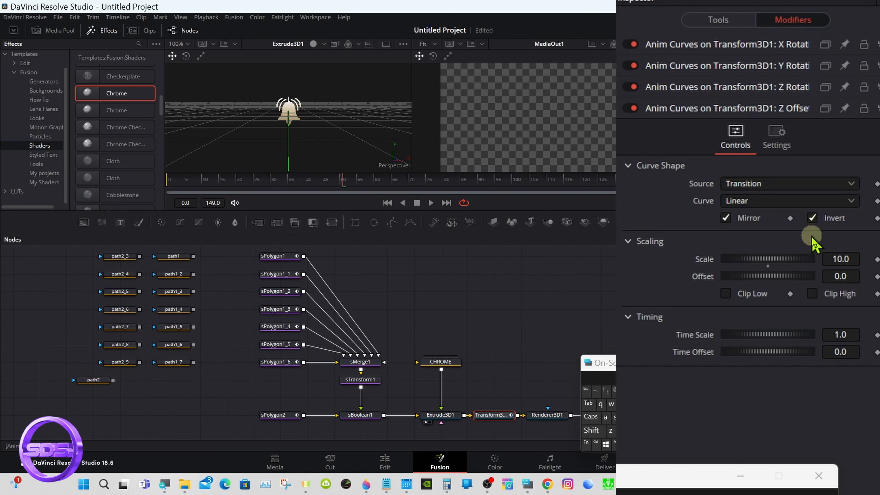
click(844, 258)
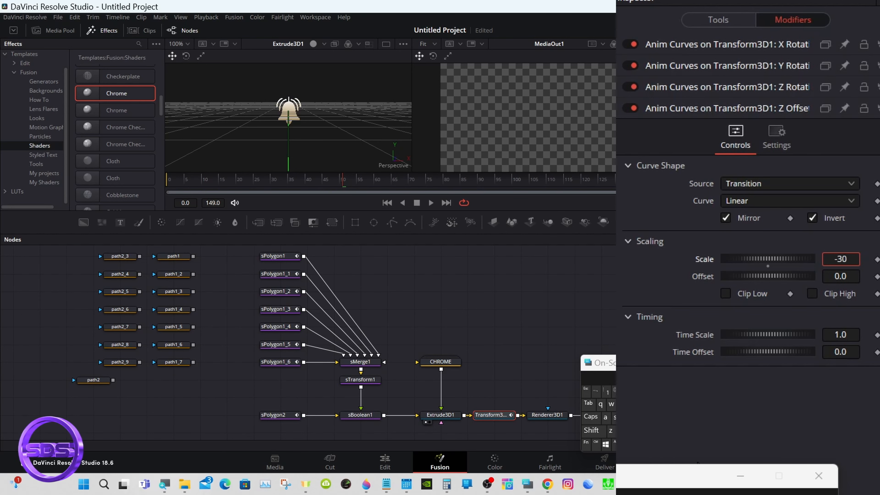
key(Tab)
Step: Deselect the node and scrub the timeline to about frame 75 to check the bell's movement along Z
click(508, 253)
drag(346, 178, 430, 182)
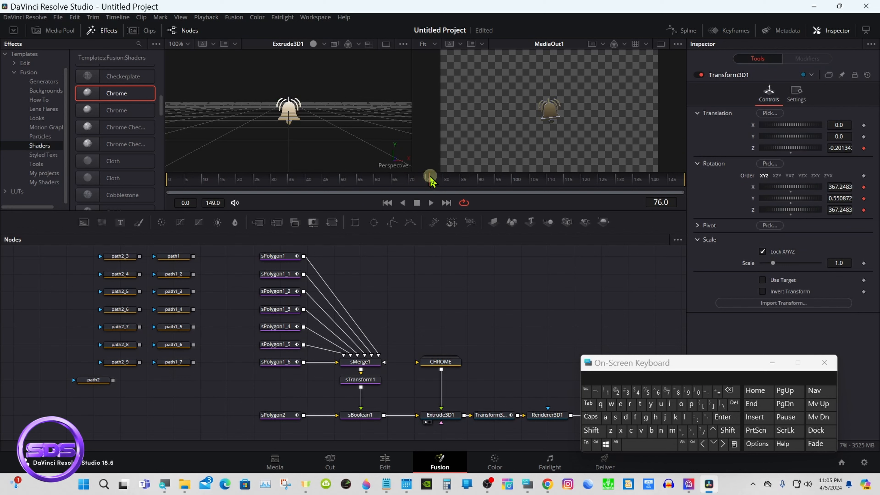
mouse_move(430, 182)
mouse_down()
mouse_move(204, 178)
mouse_move(435, 183)
mouse_up()
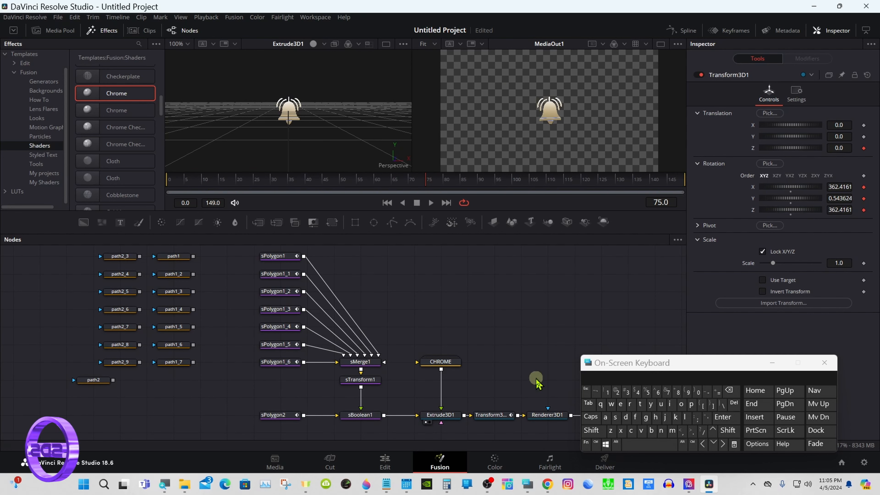
Step: Try a Time Scale of about 1.08 on Transform3D1's Z Rotation Anim Curves modifier and reset it to 1.0
click(501, 415)
click(788, 11)
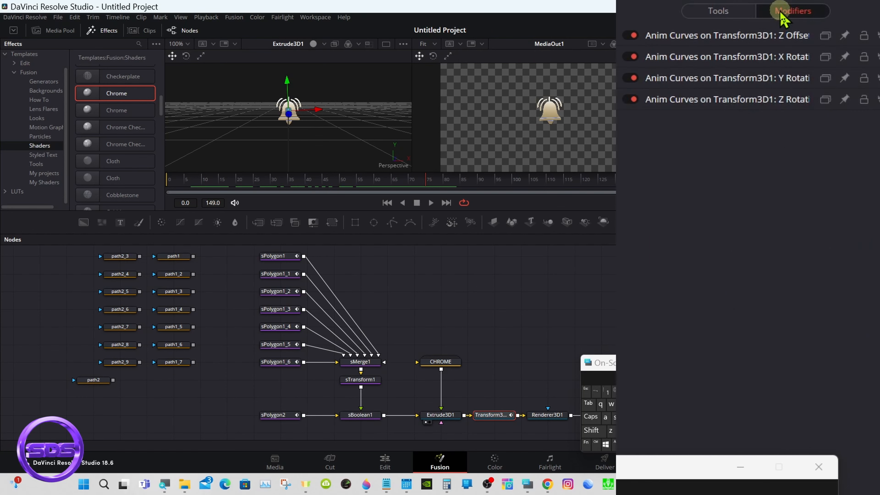
click(755, 100)
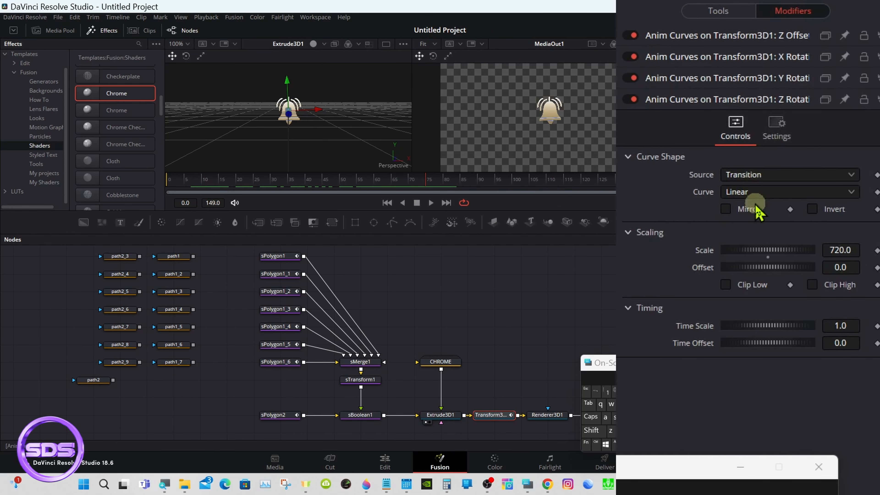
drag(763, 328, 769, 333)
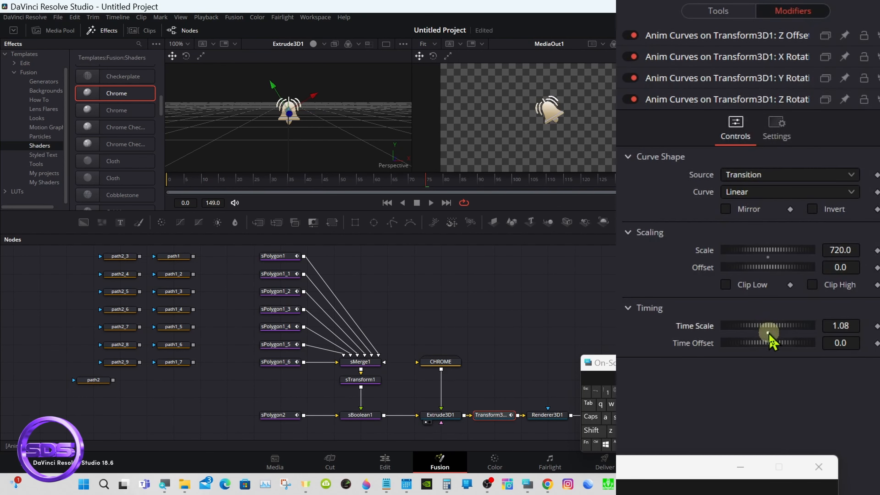
double_click(767, 332)
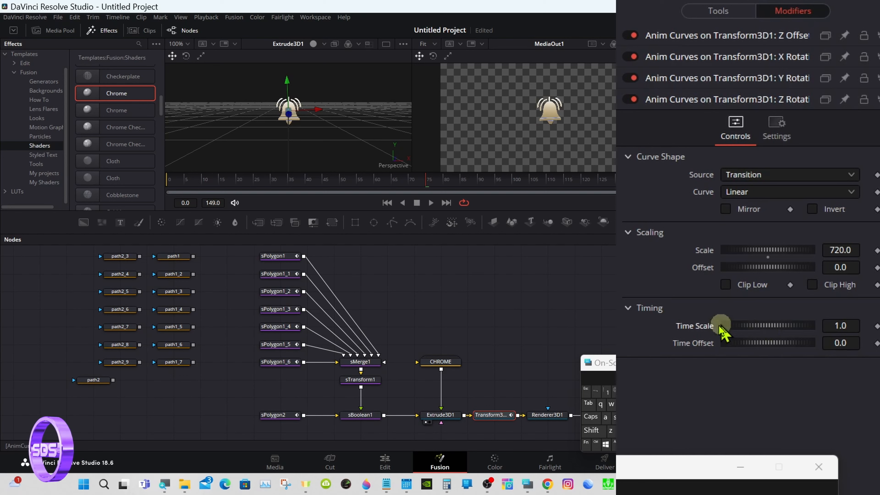
Step: Try slight Time Scale and Time Offset changes on the Z Offset Anim Curves modifier, resetting them to 1.0 and 0.0
click(726, 36)
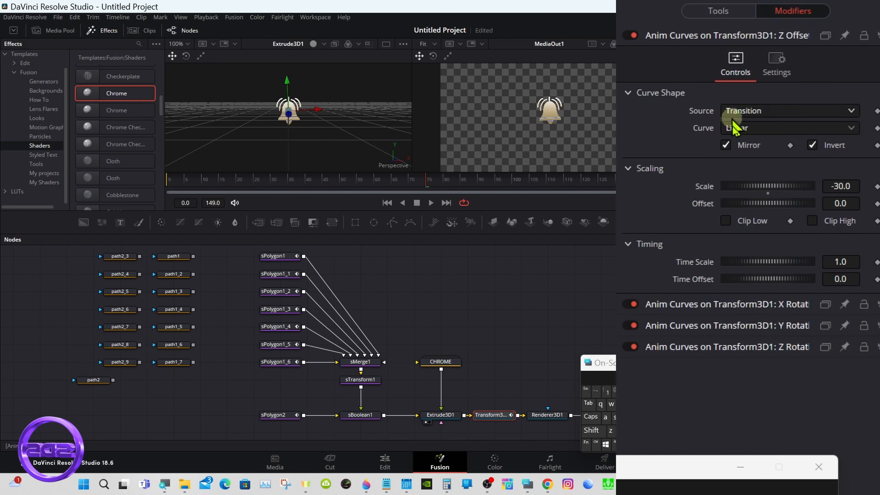
drag(747, 260, 768, 269)
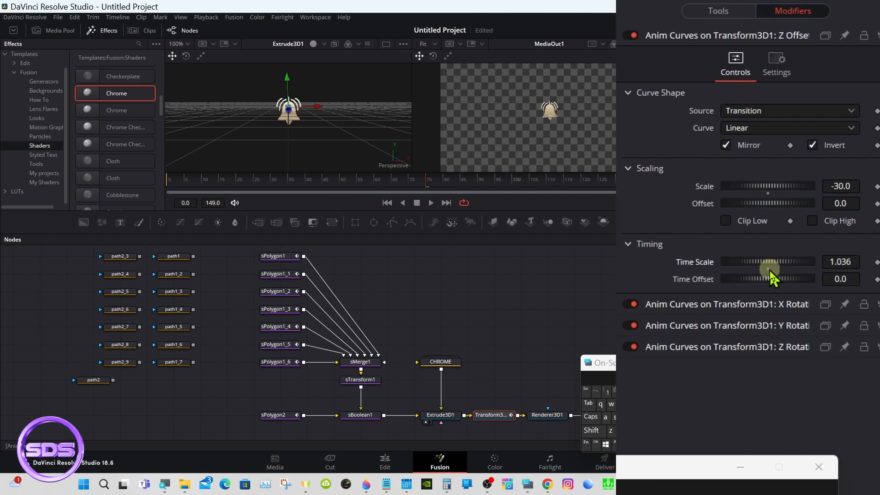
double_click(768, 269)
drag(398, 180, 425, 182)
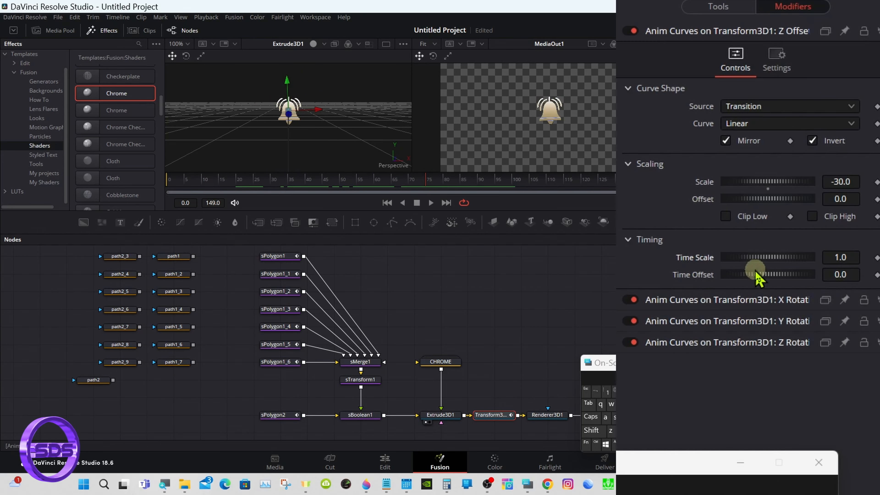
drag(757, 275, 762, 276)
drag(760, 277, 774, 277)
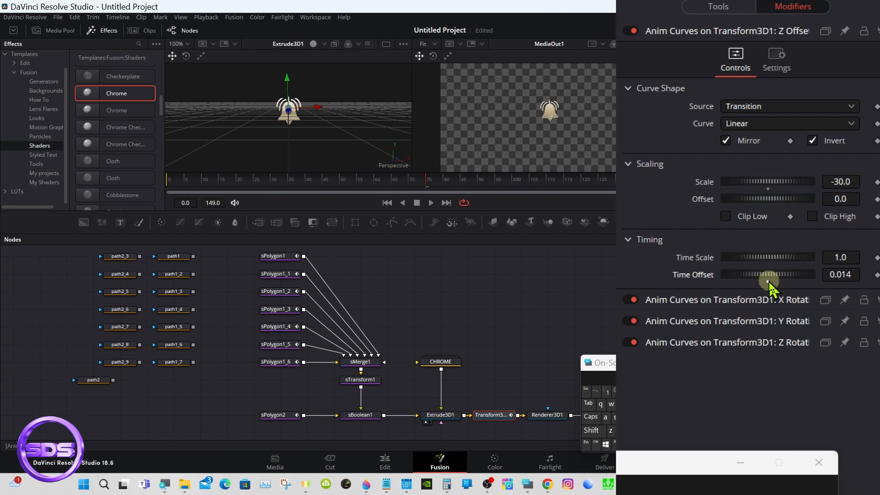
double_click(768, 281)
Step: Play the bell animation with temporarily enlarged viewers, stop it, and return the playhead to frame 75 with no node selected
key(space)
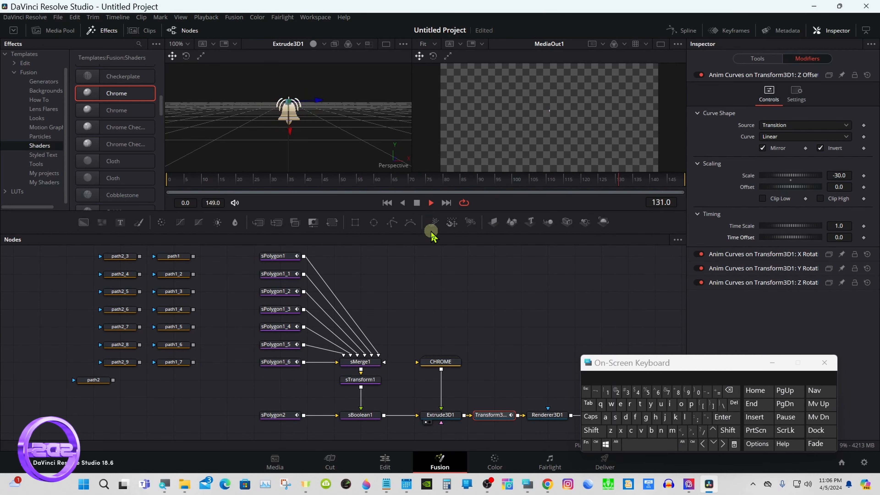
drag(431, 233, 430, 280)
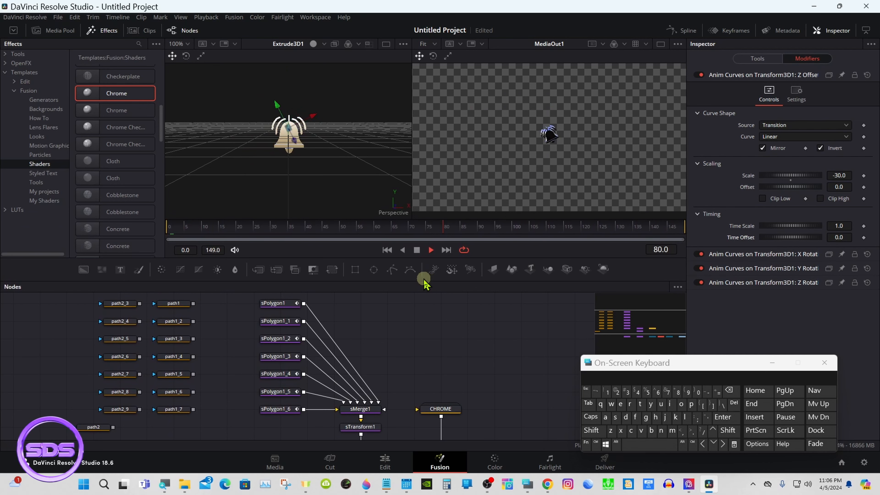
click(417, 250)
drag(422, 281, 422, 210)
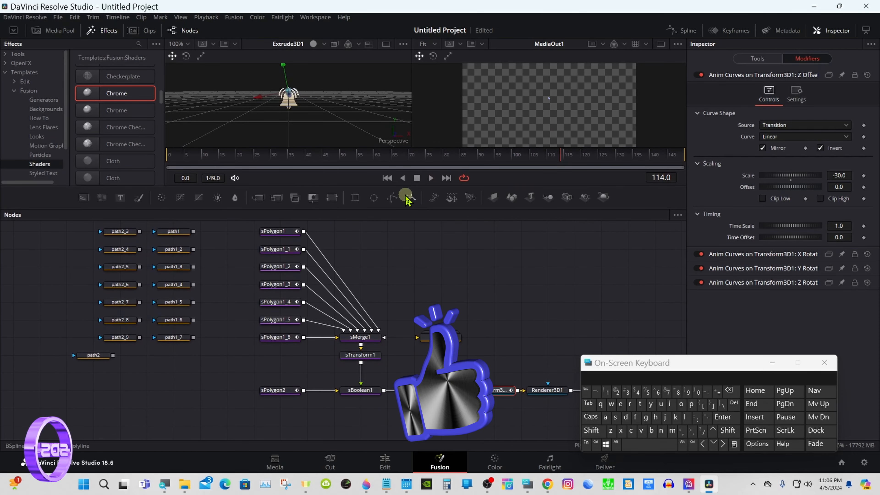
mouse_move(411, 155)
mouse_down()
mouse_move(445, 160)
mouse_move(426, 156)
mouse_up()
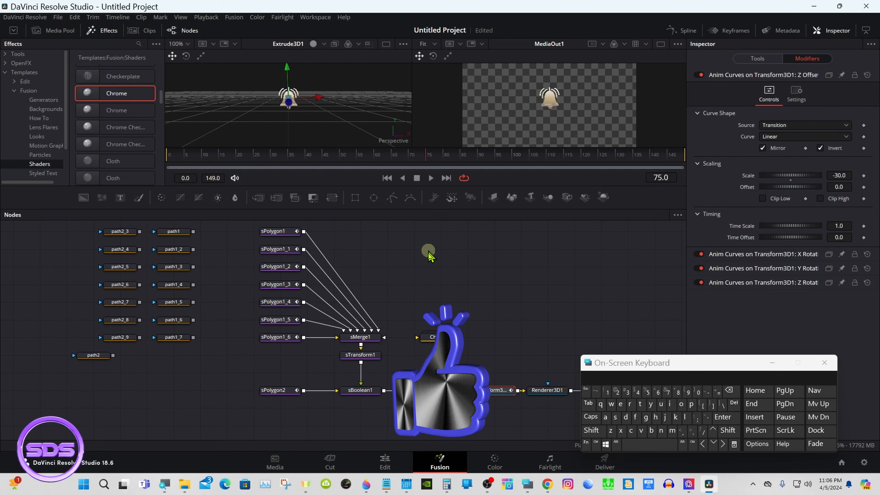
click(371, 361)
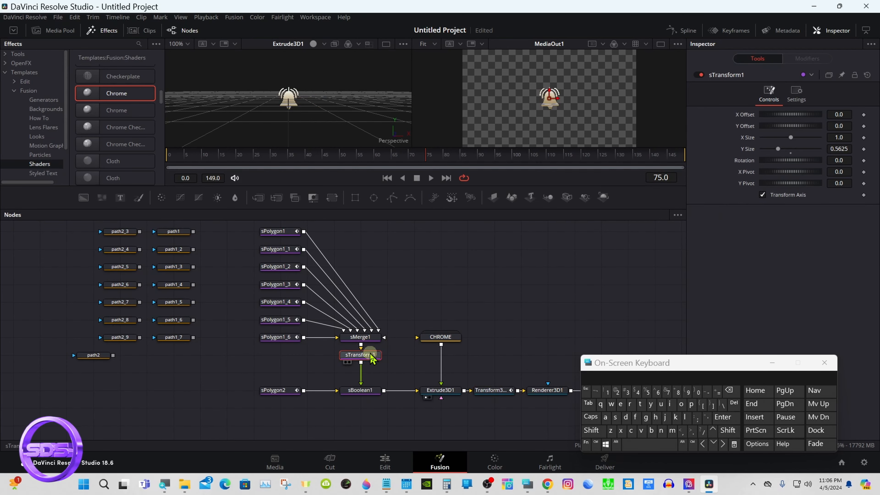
click(399, 296)
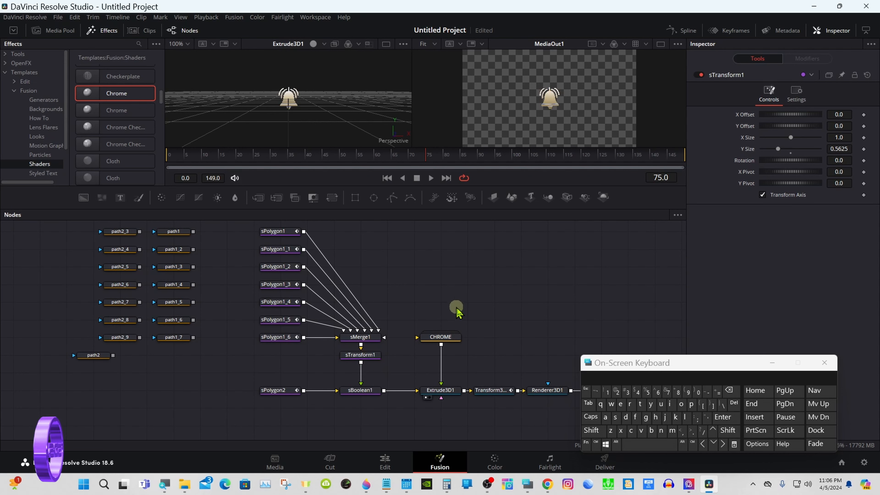
Step: Enlarge the bell by setting Transform3D1's locked scale to about 1.379
click(493, 390)
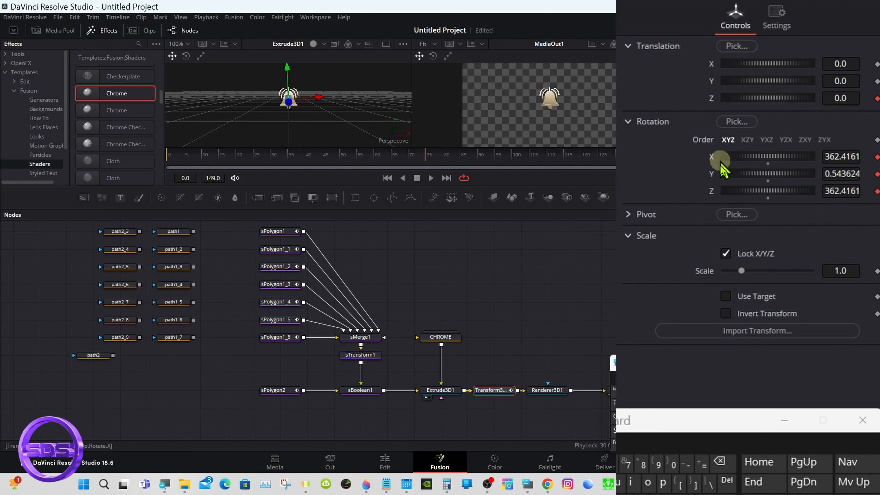
drag(741, 270, 752, 272)
mouse_move(428, 156)
mouse_down()
mouse_move(212, 153)
mouse_move(428, 160)
mouse_up()
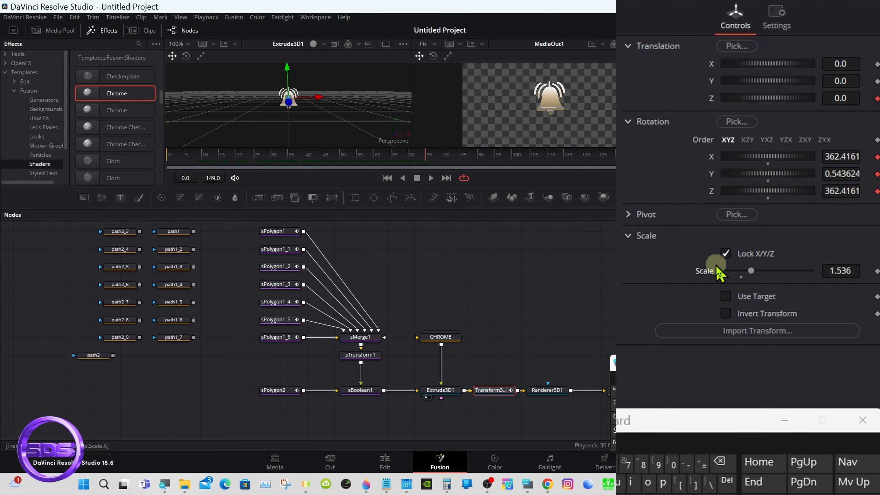
drag(743, 272, 745, 277)
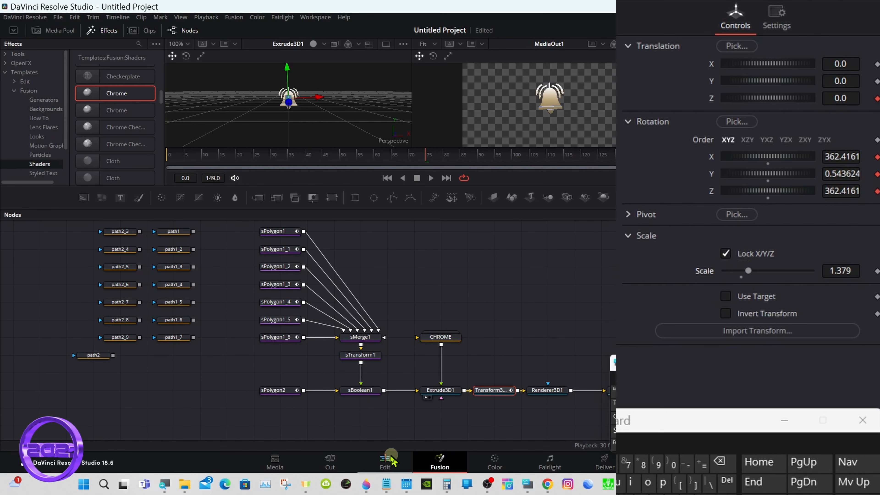
Step: Preview Fusion Composition 1 from its start on the Edit page with looped playback, then stop and park at 01:00:02:00
click(385, 460)
drag(362, 367, 293, 367)
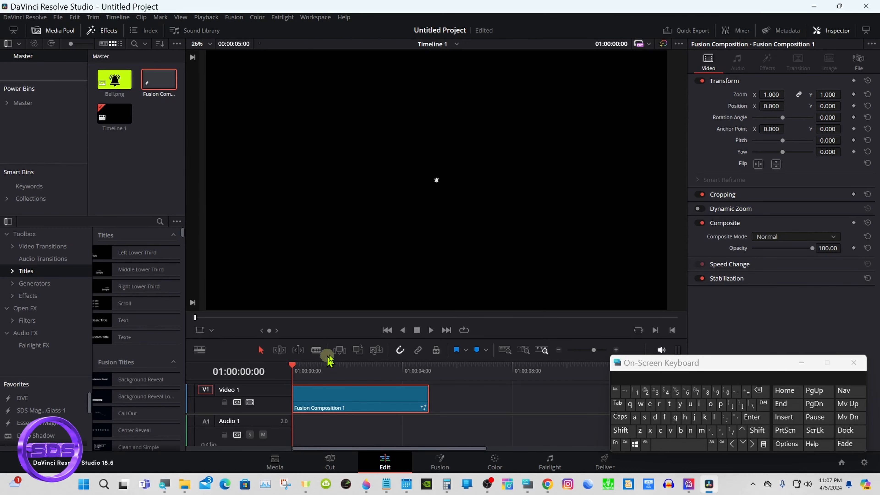
click(463, 330)
click(429, 329)
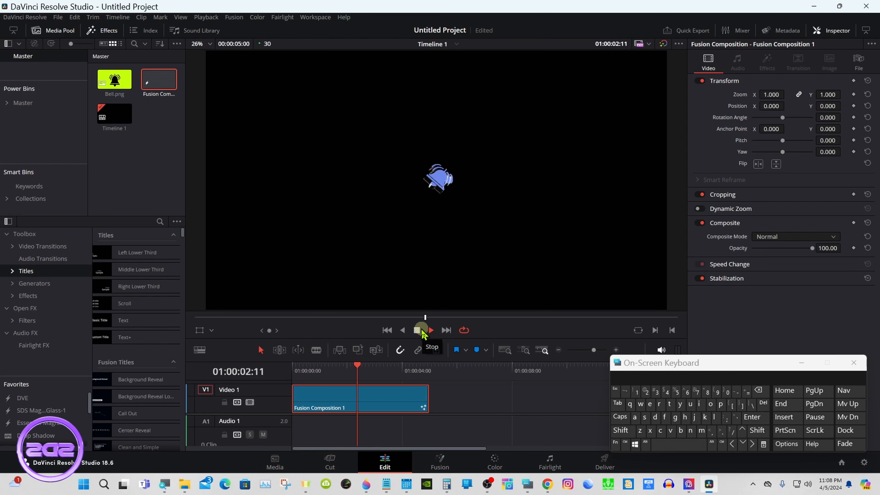
click(418, 329)
drag(354, 369, 347, 373)
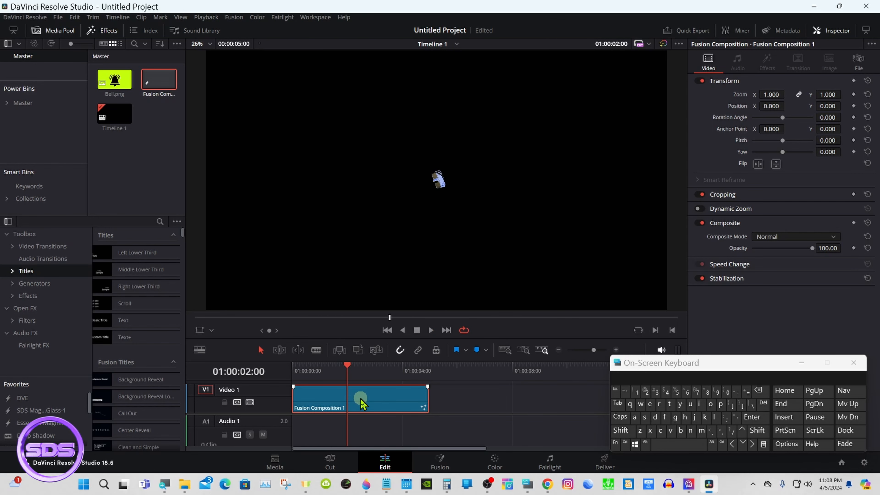
Step: Return to the Fusion composition, minimize the on-screen keyboard, and reset Transform3D1's scale to 1.0
click(439, 462)
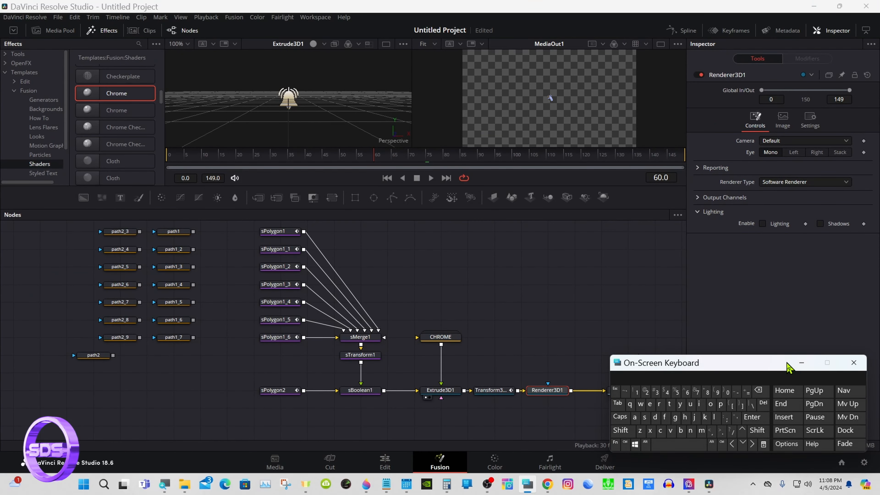
click(801, 362)
click(506, 390)
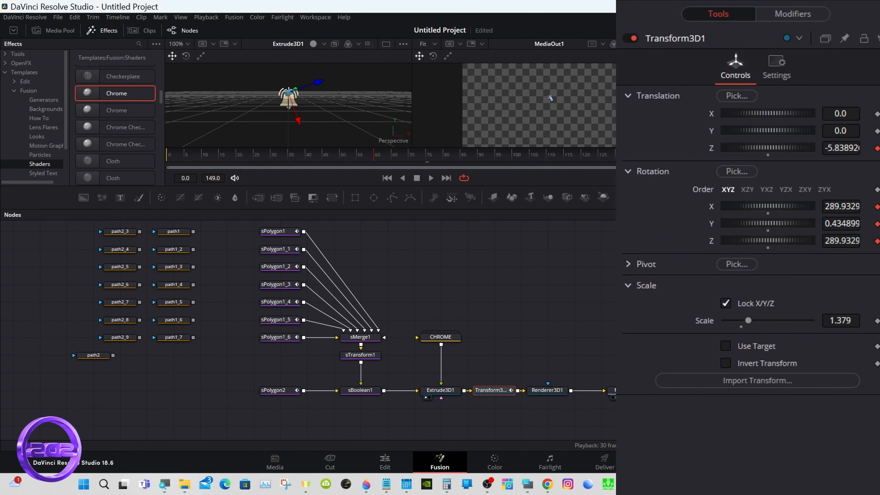
double_click(738, 325)
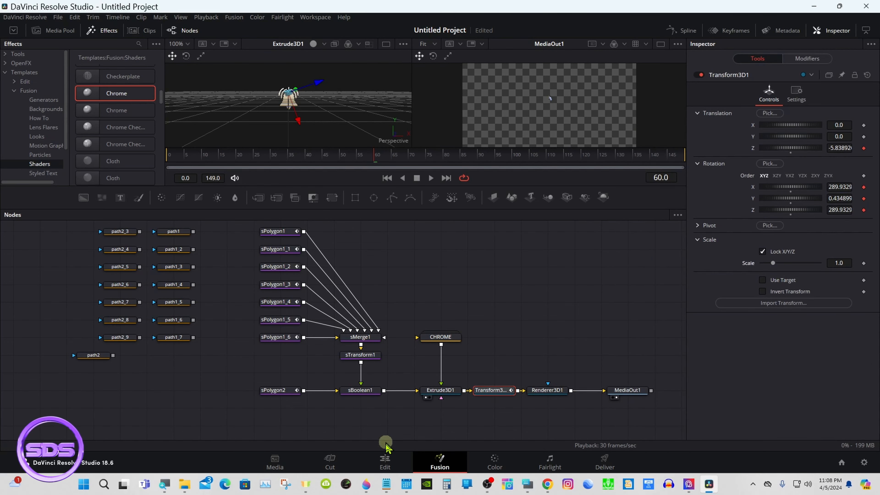
Step: Scrub the bell animation on the Edit page timeline, stopping at 01:00:02:15
click(384, 461)
click(371, 370)
drag(372, 374, 360, 372)
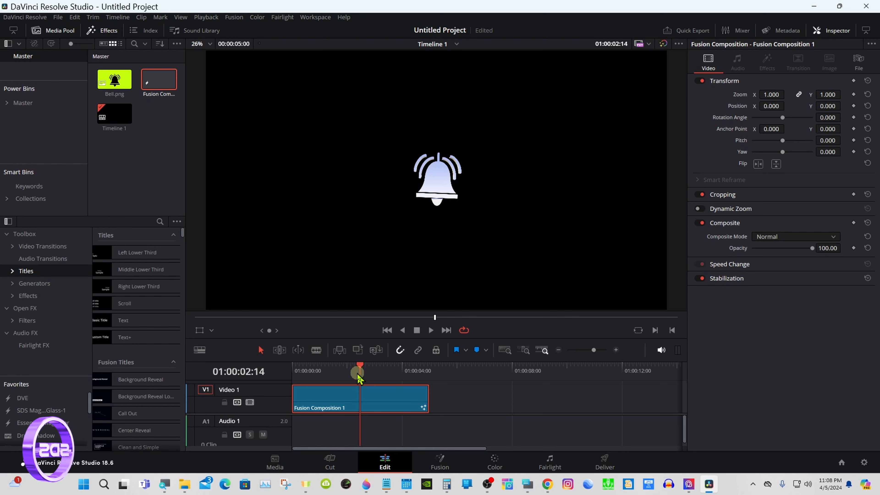
mouse_move(356, 372)
mouse_down()
mouse_move(302, 374)
mouse_move(361, 369)
mouse_up()
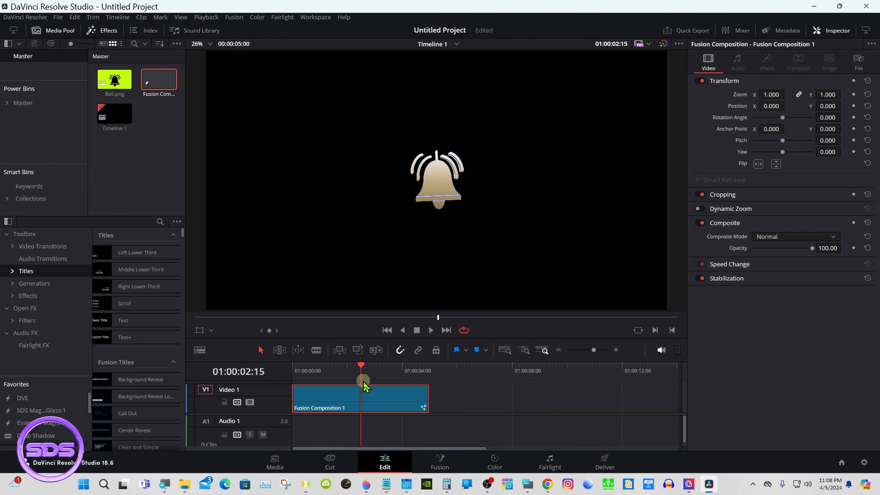
Step: Set Renderer3D1's renderer type to Hardware Renderer in the Fusion composition
click(440, 461)
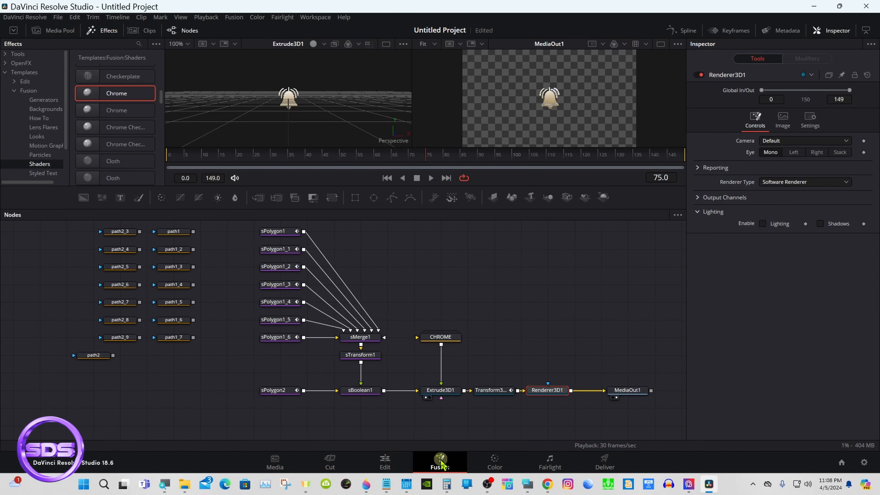
click(501, 328)
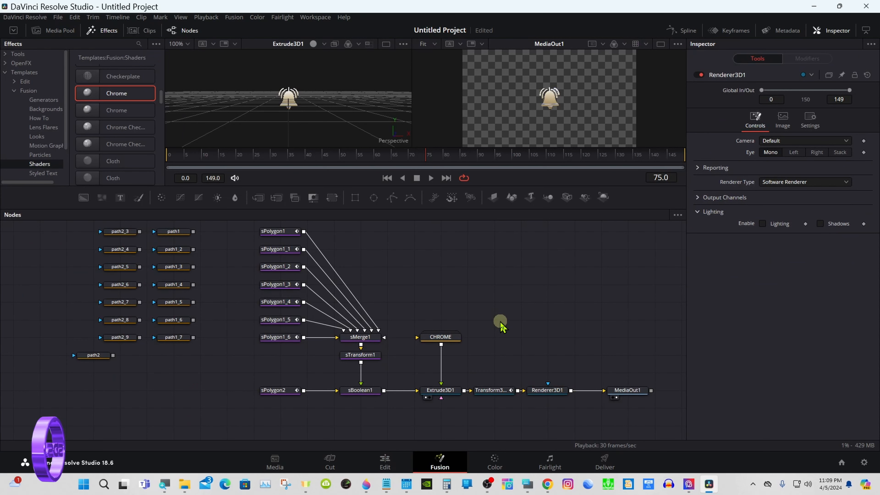
click(544, 391)
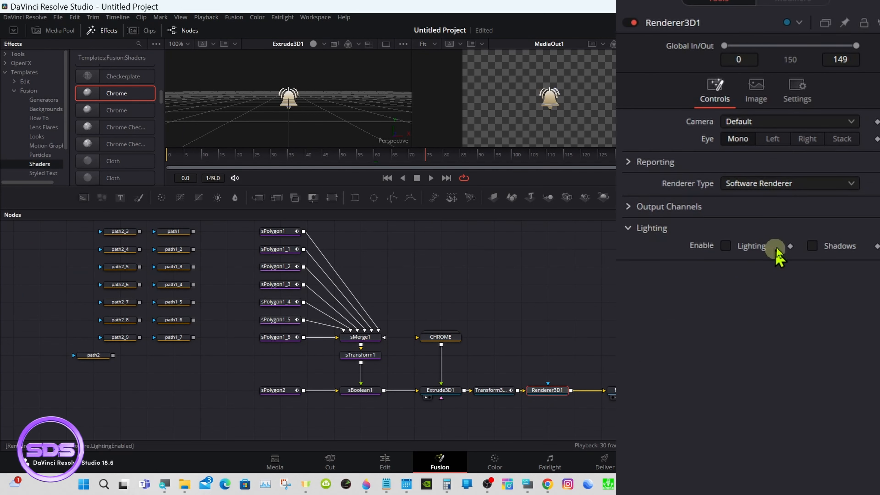
click(780, 182)
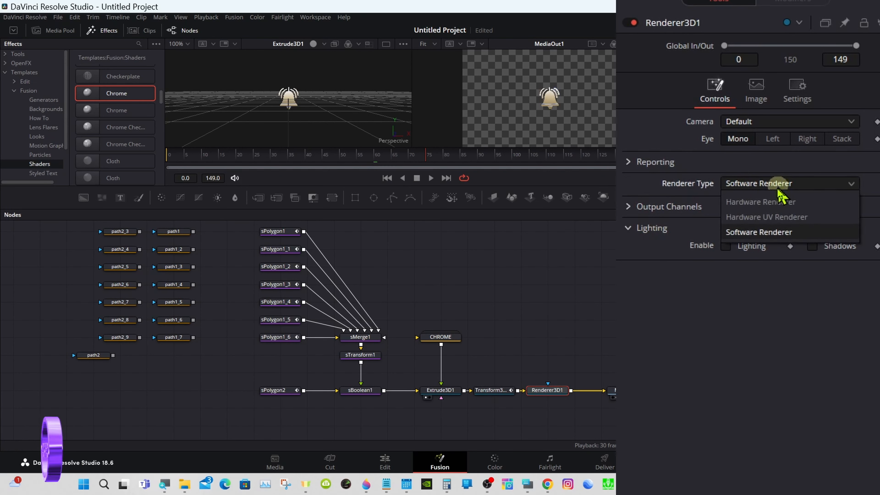
click(763, 203)
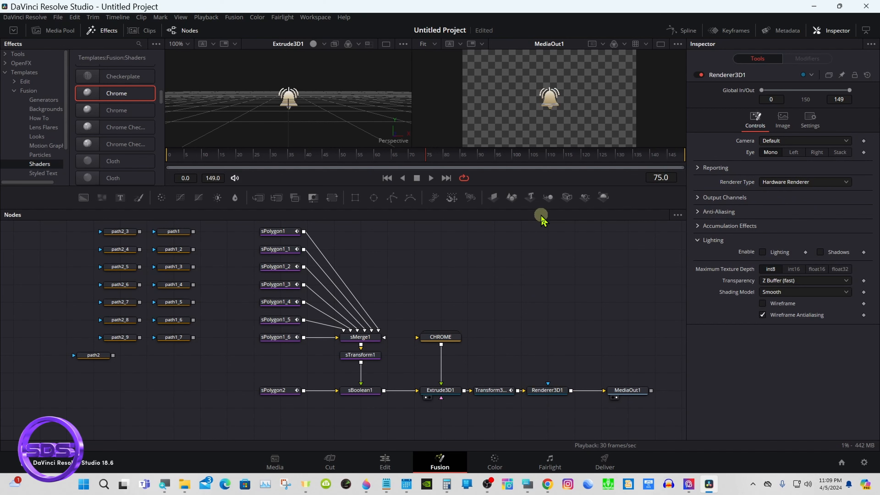
Step: Start creating a macro from the connected bell nodes, including CHROME and Renderer3D1 but leaving out MediaOut1 and the loose path nodes
drag(539, 210, 539, 257)
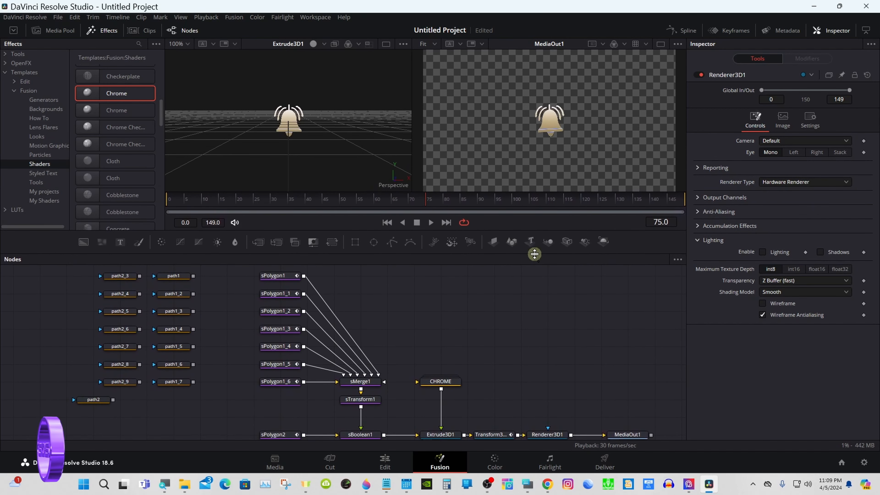
drag(623, 290, 628, 296)
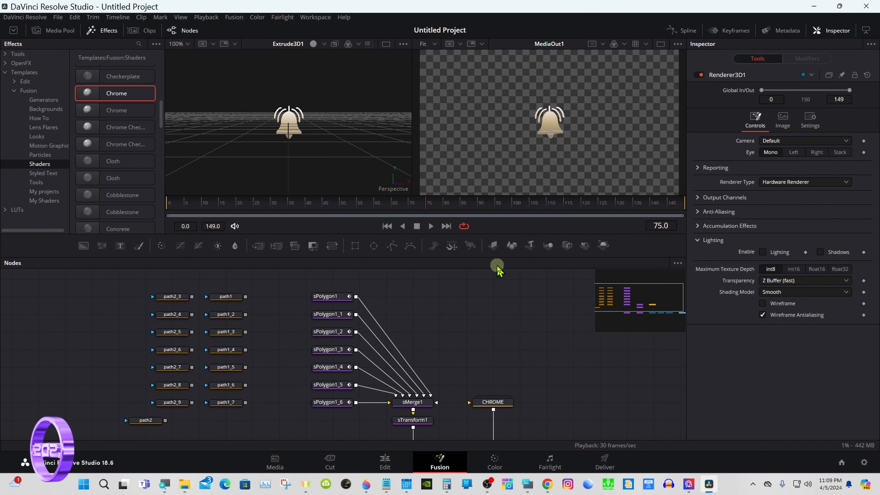
drag(494, 257, 490, 204)
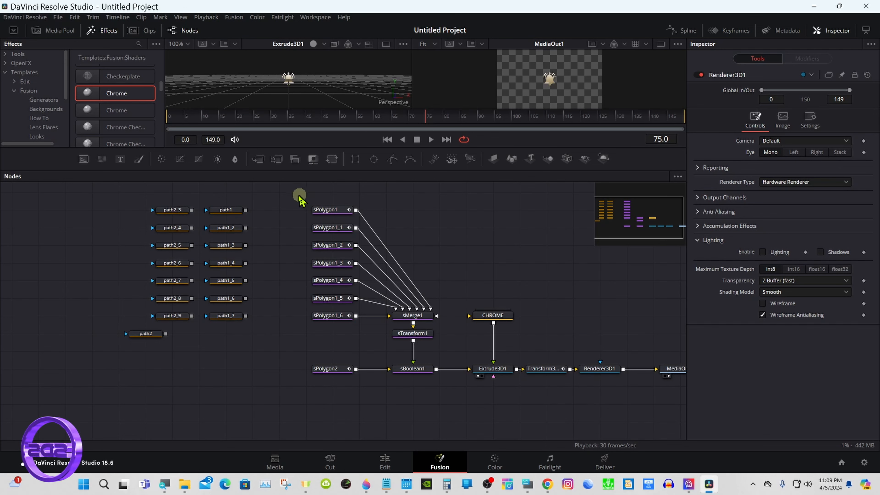
drag(290, 193, 615, 400)
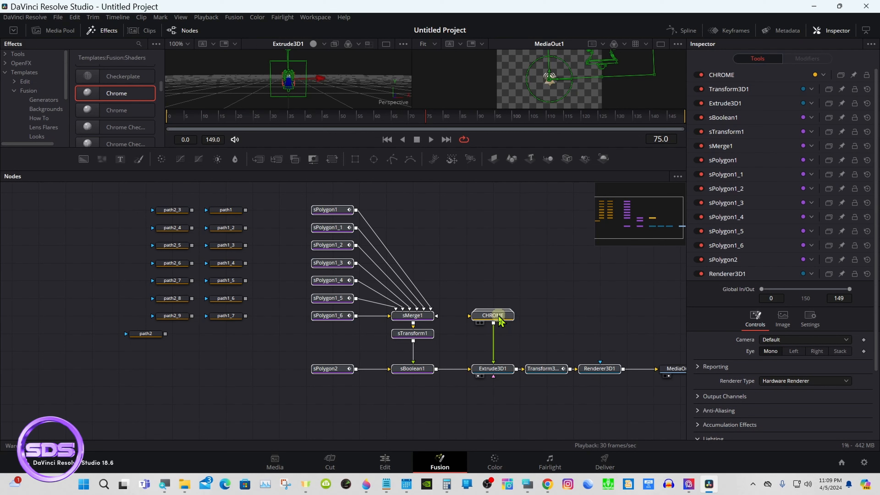
mouse_move(500, 321)
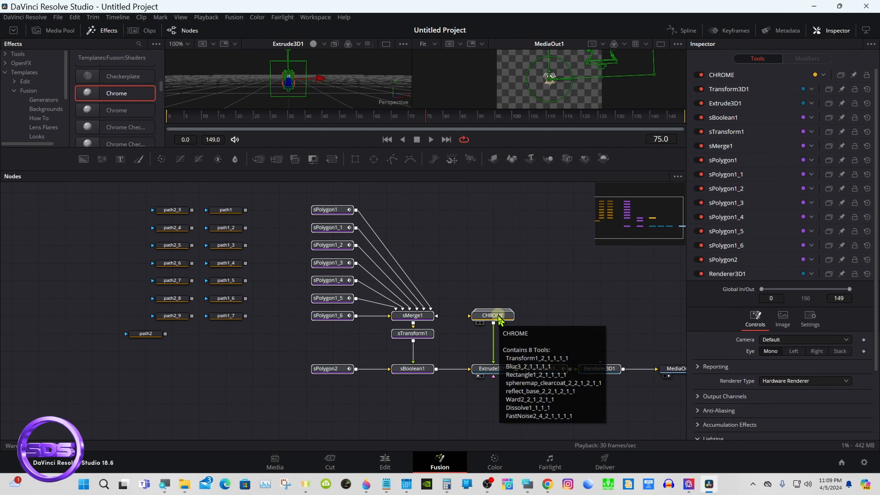
right_click(499, 318)
mouse_move(529, 259)
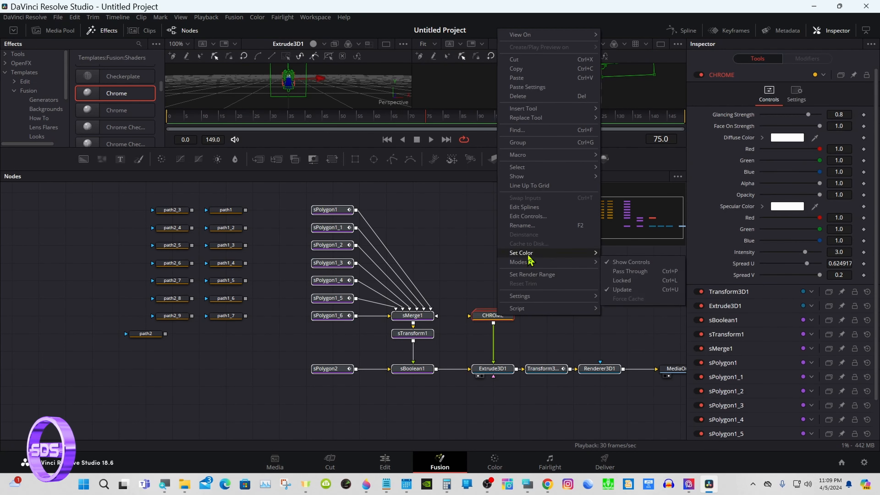
mouse_move(533, 159)
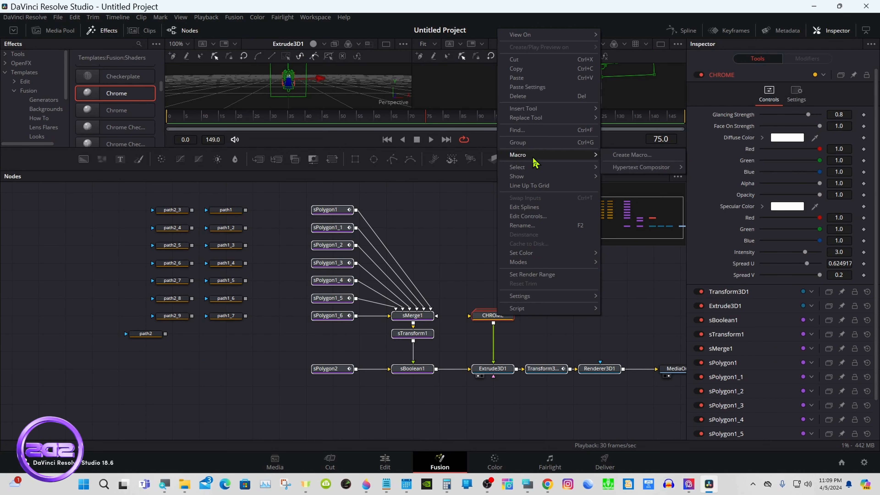
click(639, 157)
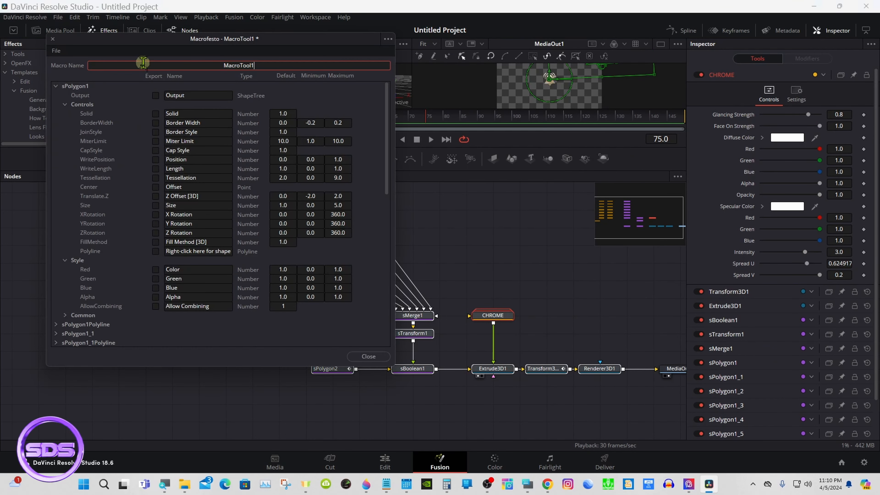
Step: Bring up the on-screen keyboard beside the repositioned macro editor and collapse the sPolygon1 parameters
drag(155, 54, 412, 90)
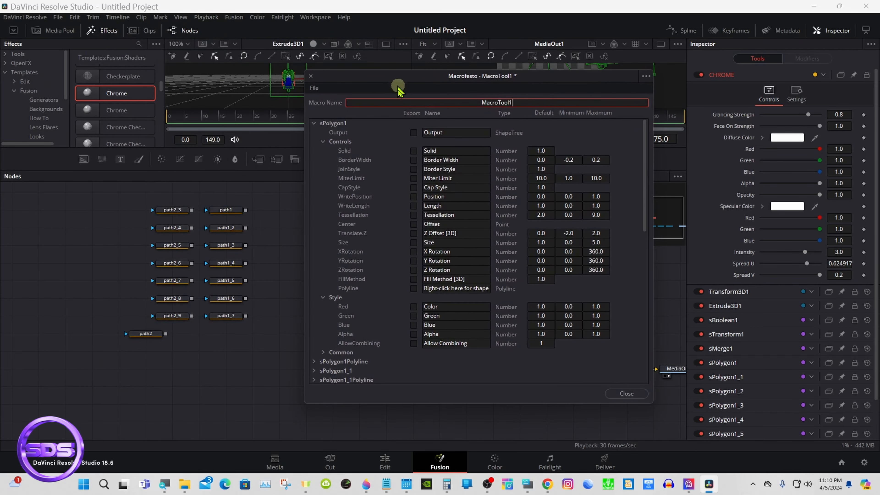
click(528, 484)
drag(671, 367, 566, 314)
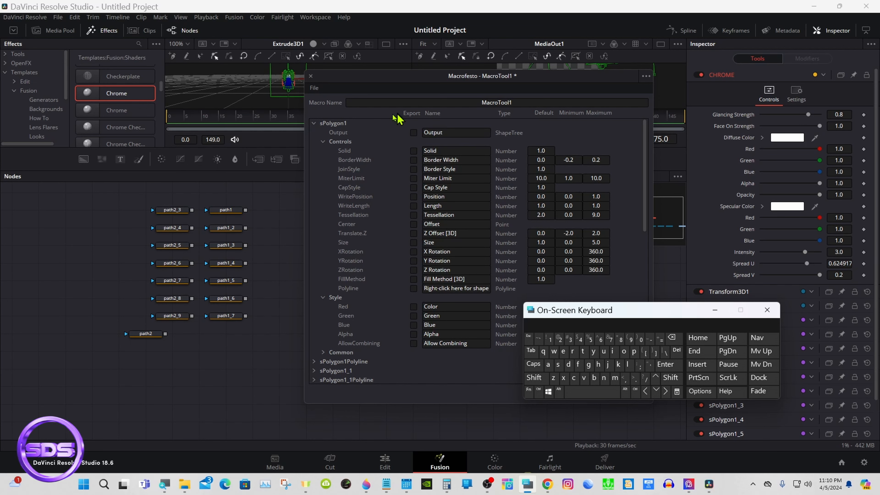
click(314, 123)
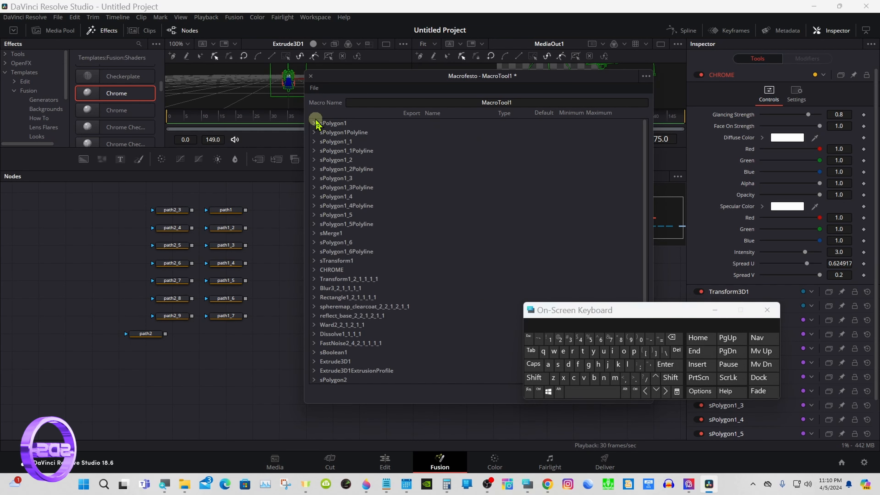
Step: Start saving the macro as a group and browse to Fusion's Templates > Edit > Titles folder
click(314, 88)
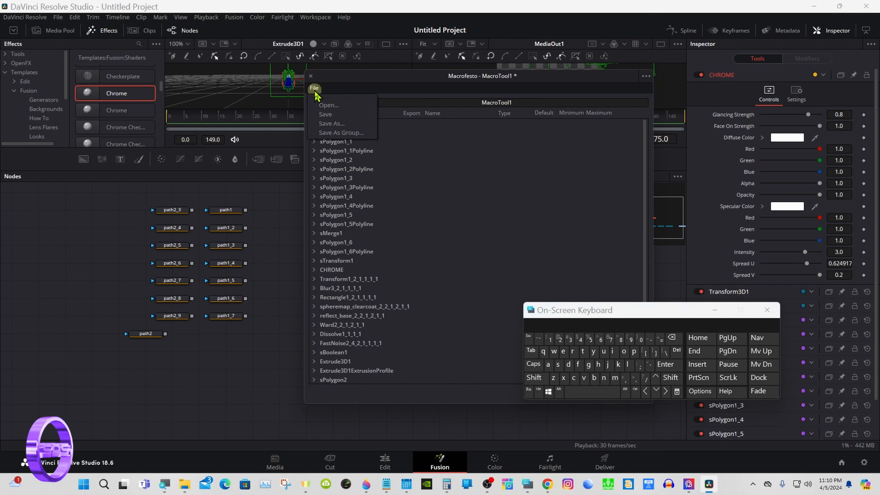
click(340, 133)
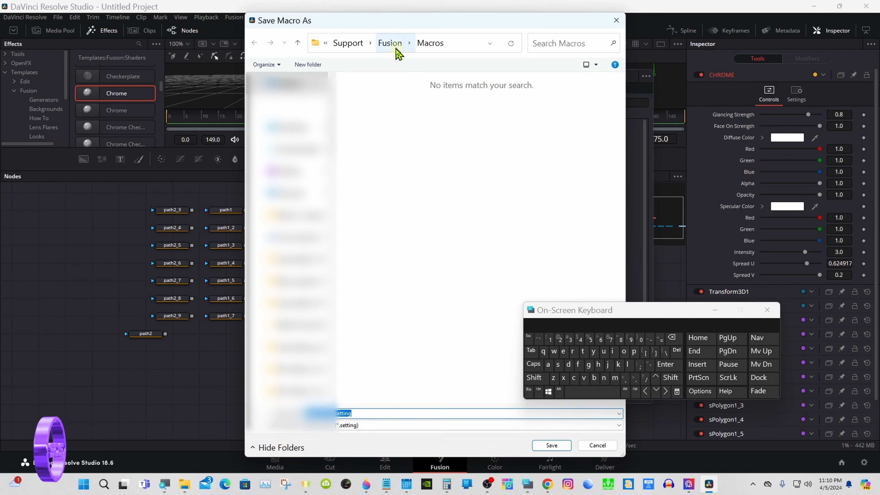
click(390, 43)
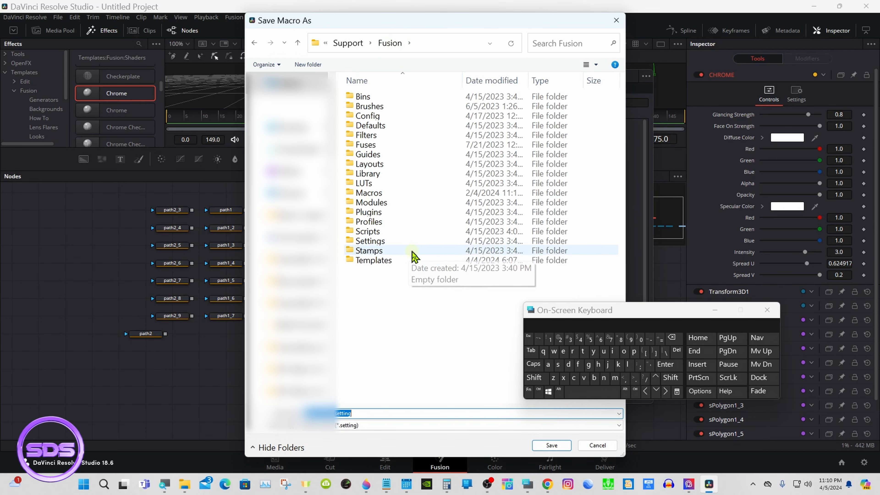
double_click(425, 262)
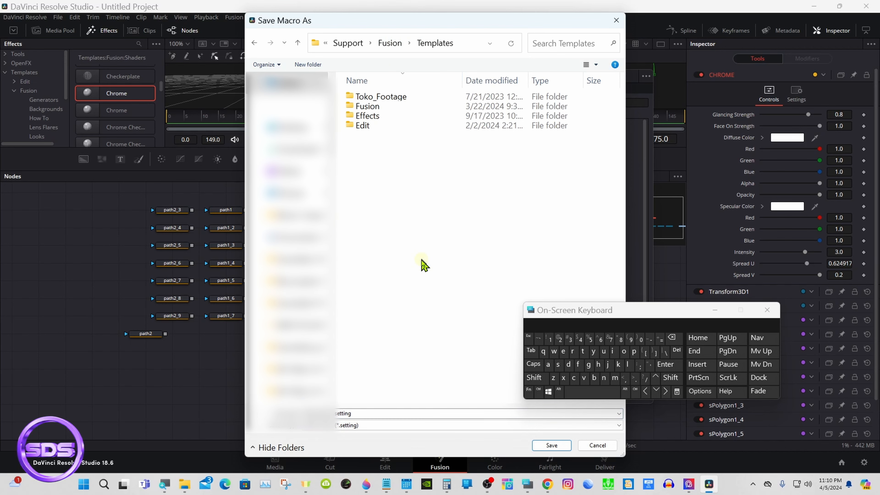
double_click(417, 128)
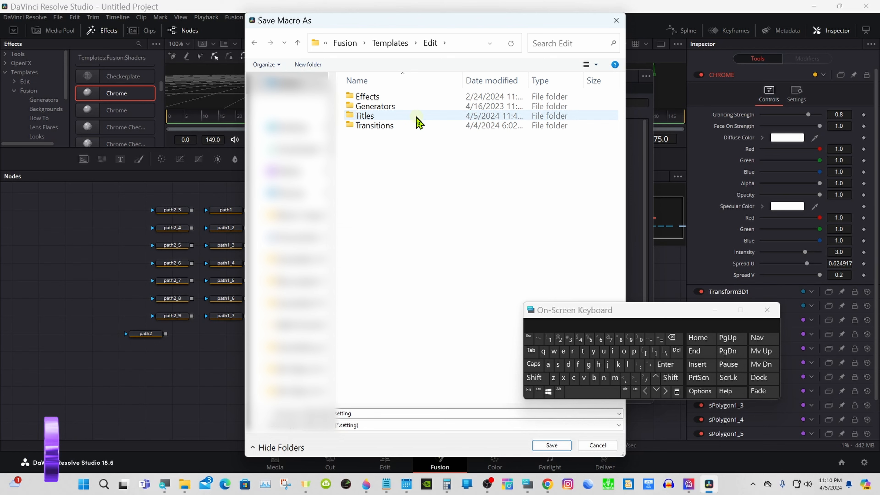
click(418, 117)
double_click(417, 117)
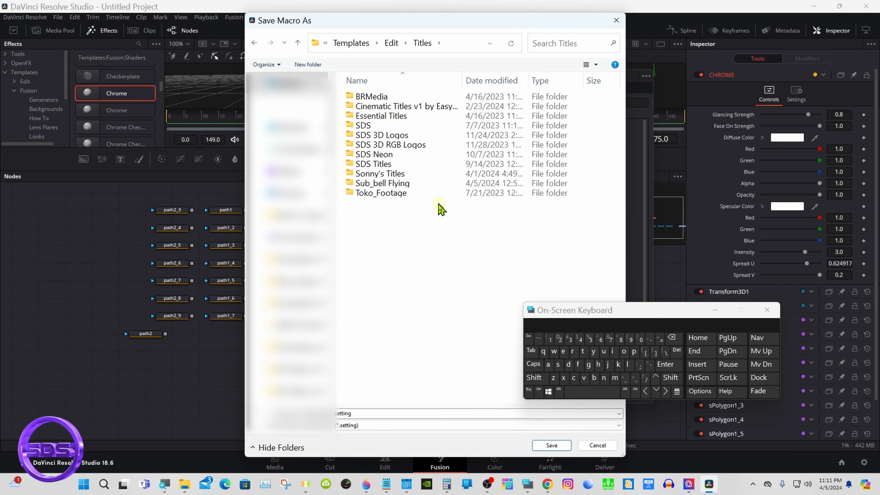
Step: Save the macro group over Flying Sub_bell 2.setting in the Sub_bell Flying folder
click(420, 174)
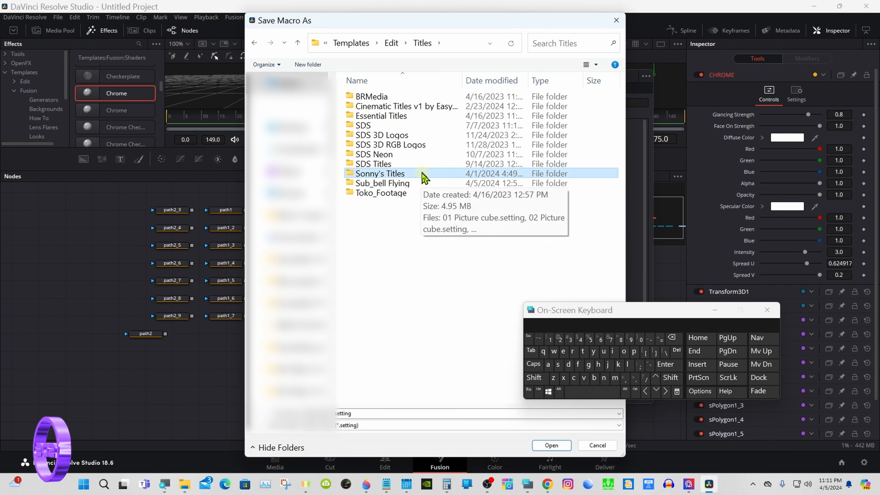
click(421, 184)
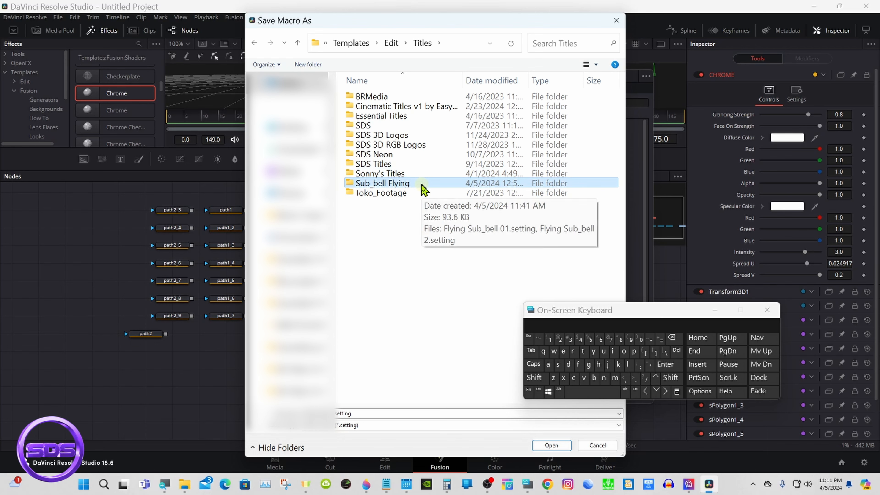
double_click(422, 183)
click(427, 108)
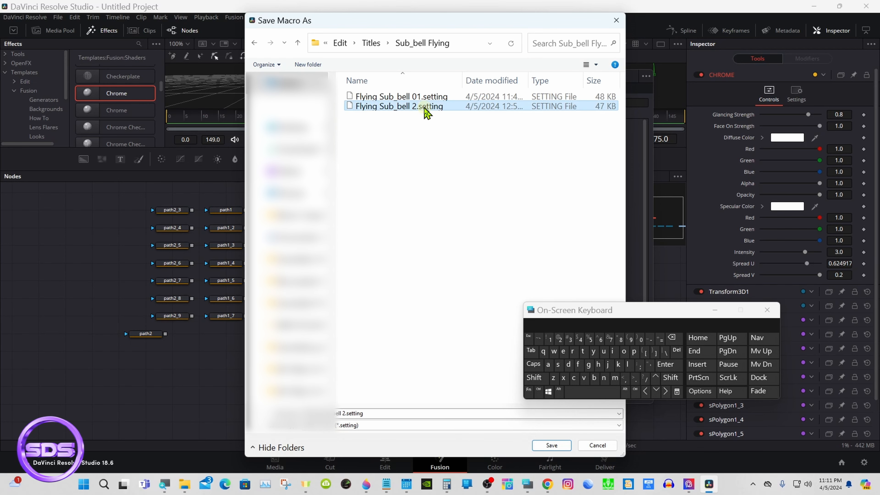
double_click(427, 106)
click(459, 243)
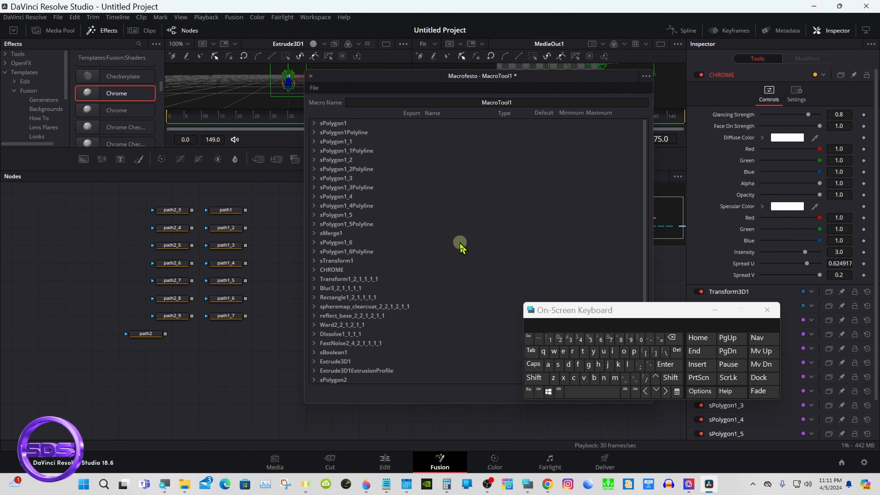
Step: Close the macro editor, then switch to the Edit page and enlarge the timeline area
drag(624, 313, 709, 314)
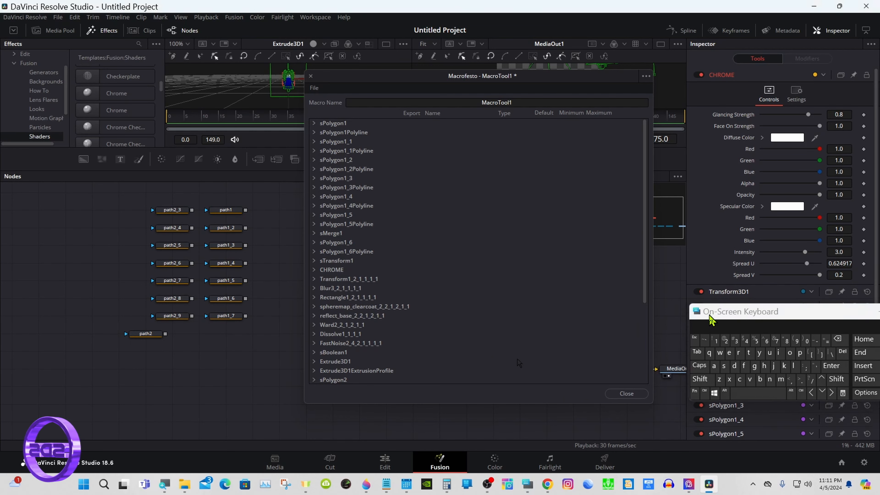
click(626, 393)
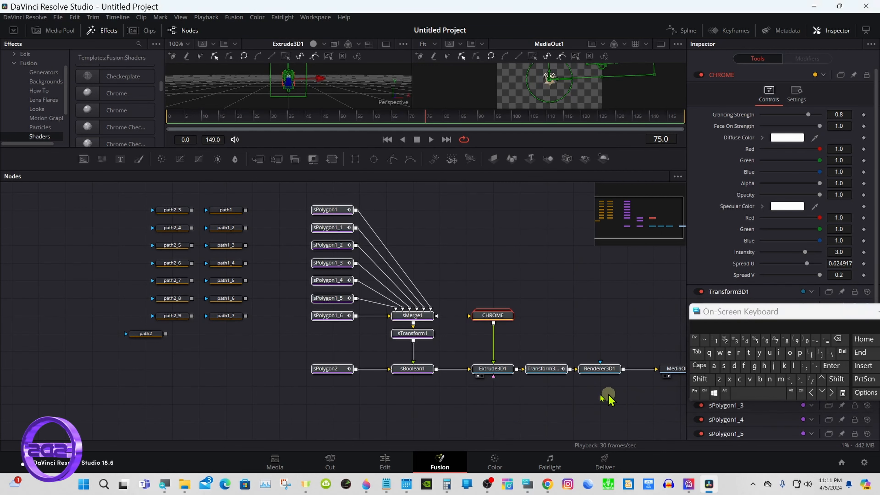
click(386, 462)
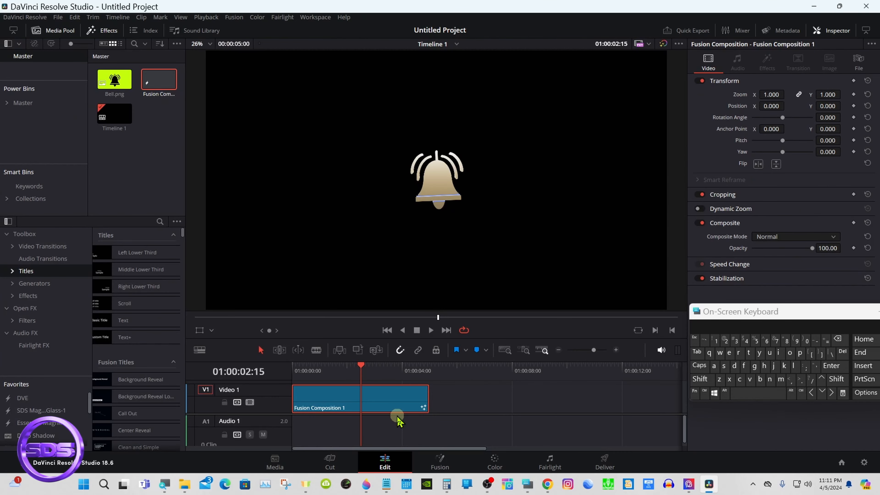
drag(424, 341, 424, 309)
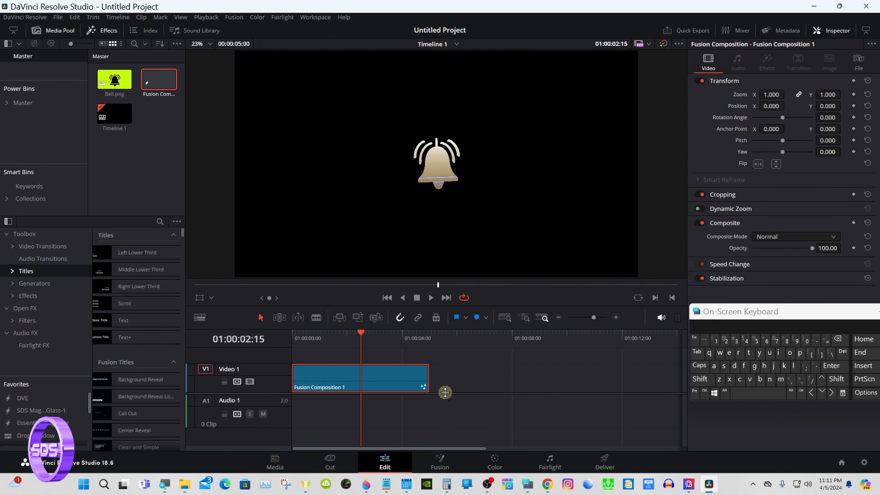
drag(445, 393, 443, 417)
Step: Add the Flying Sub_bell 2 title from Sub_bell Flying after Fusion Composition 1 and put it on Video 2
click(14, 270)
drag(88, 243, 86, 313)
click(49, 347)
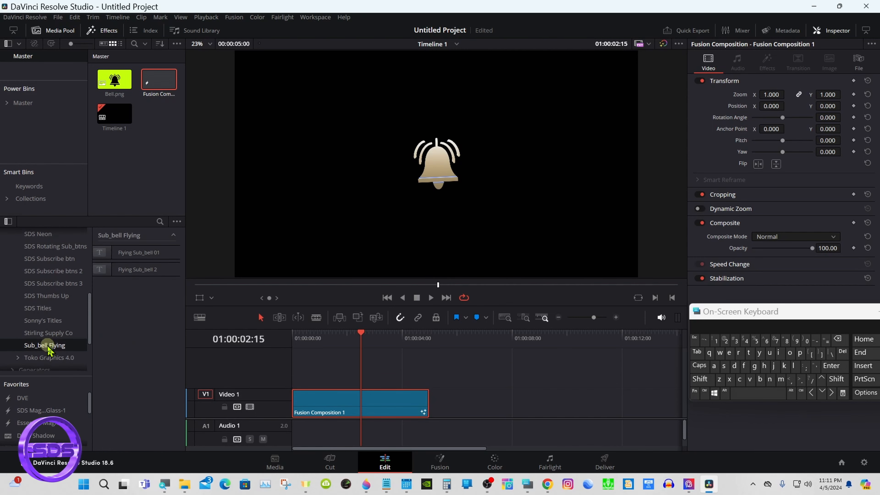
drag(137, 269, 482, 360)
drag(499, 342, 538, 346)
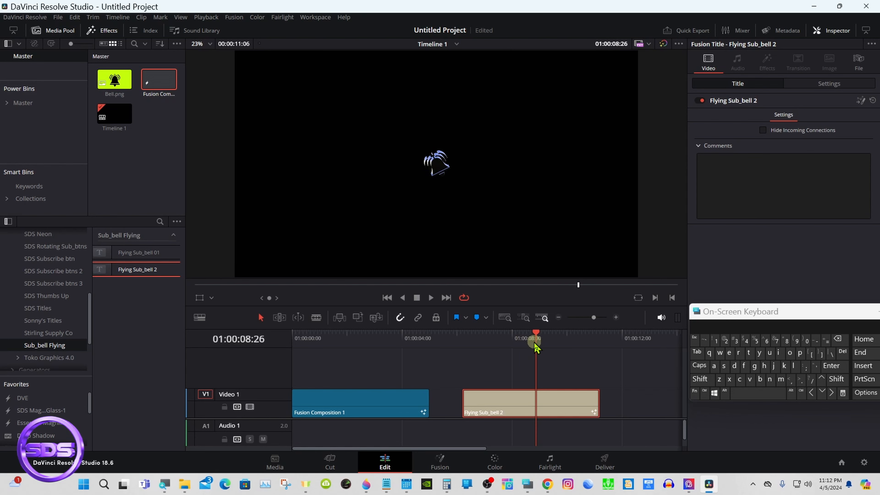
drag(520, 405, 519, 376)
Step: Place a Solid Color generator under Flying Sub_bell 2 on Video 1 and set its color to dark blue
drag(89, 328, 86, 255)
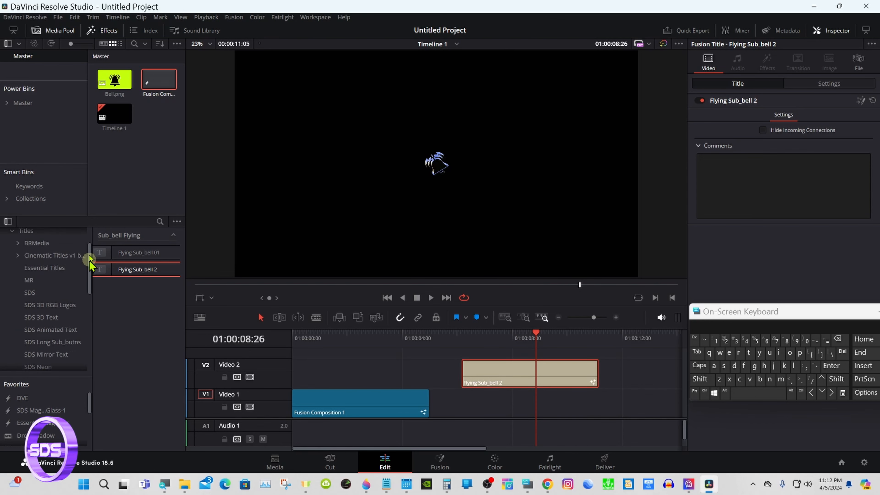
click(26, 283)
drag(131, 404, 489, 408)
click(757, 120)
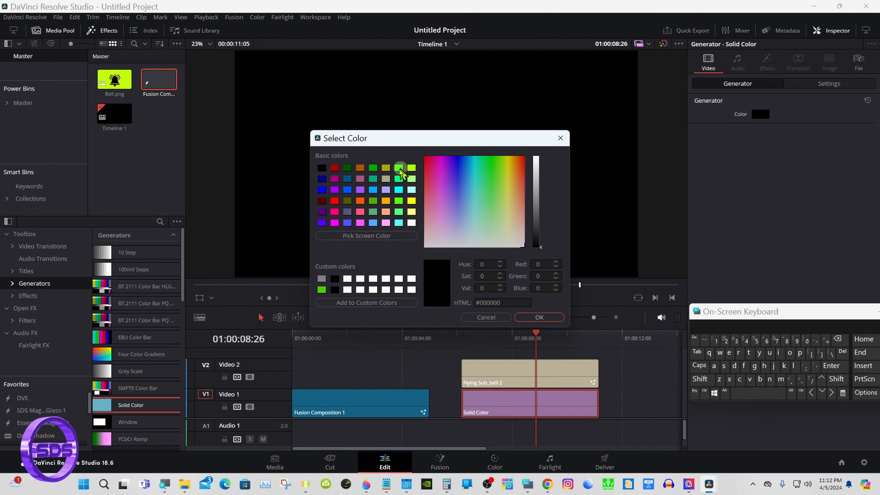
click(355, 187)
click(405, 218)
click(561, 313)
Step: Turn on render caching for the timeline and return the playhead to 01:00:00:00
click(508, 339)
click(207, 17)
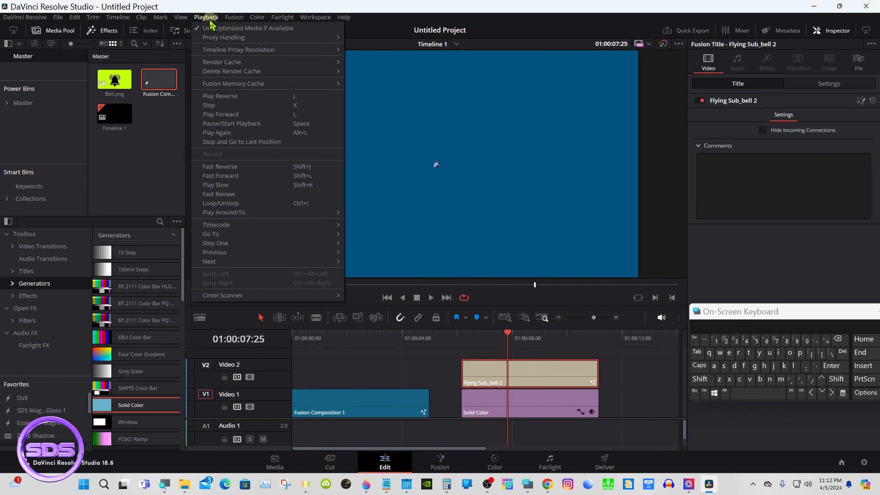
mouse_move(256, 68)
click(362, 74)
key(Home)
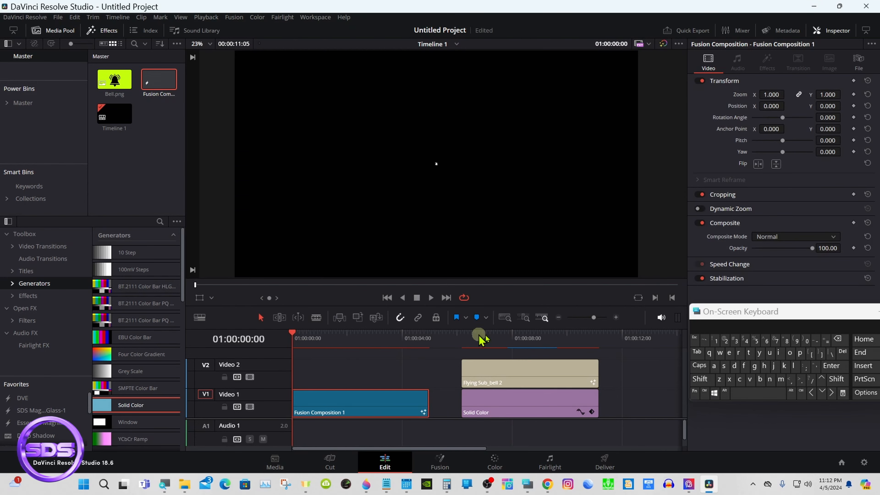
Step: Butt Flying Sub_bell 2 against Fusion Composition 1 on Video 2 and extend the Solid Color clip beneath both from the timeline's start
drag(353, 404, 355, 375)
drag(489, 402, 317, 402)
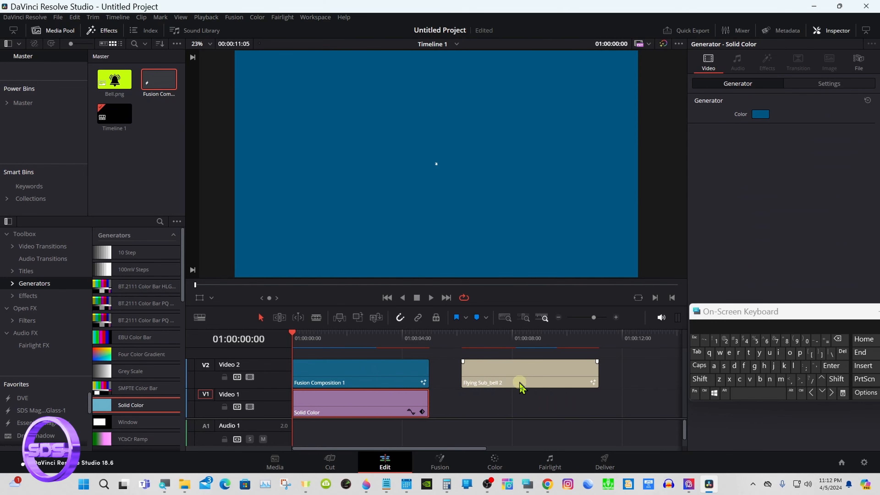
drag(518, 384, 490, 383)
drag(428, 400, 565, 399)
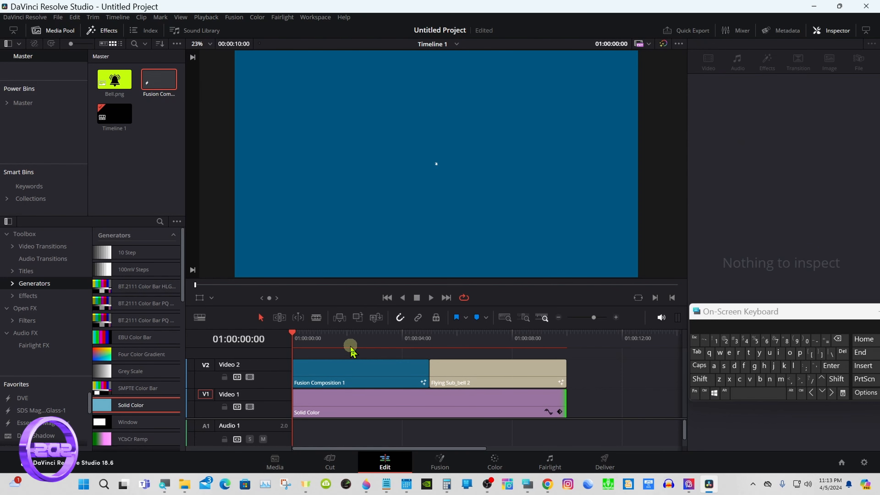
Step: Scrub to 01:00:07:14 and select the Flying Sub_bell 2 title to examine its settings, with the on-screen keyboard moved aside
drag(350, 346, 497, 344)
click(484, 385)
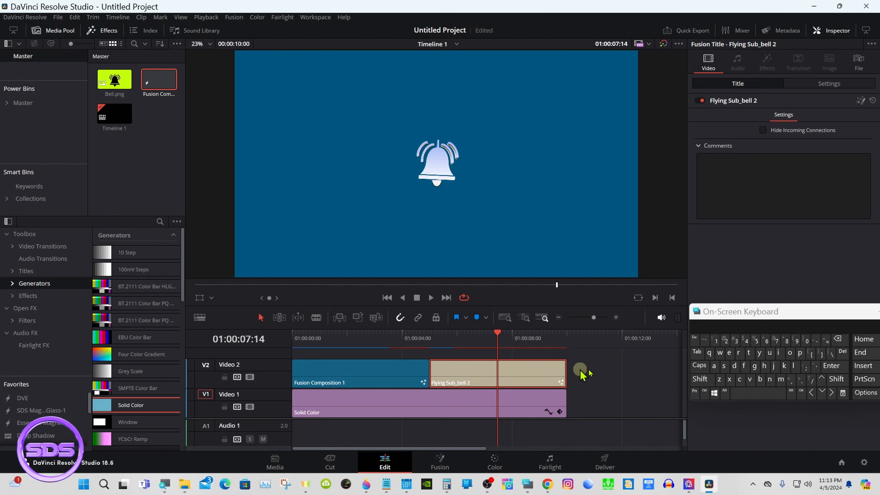
drag(818, 308, 699, 368)
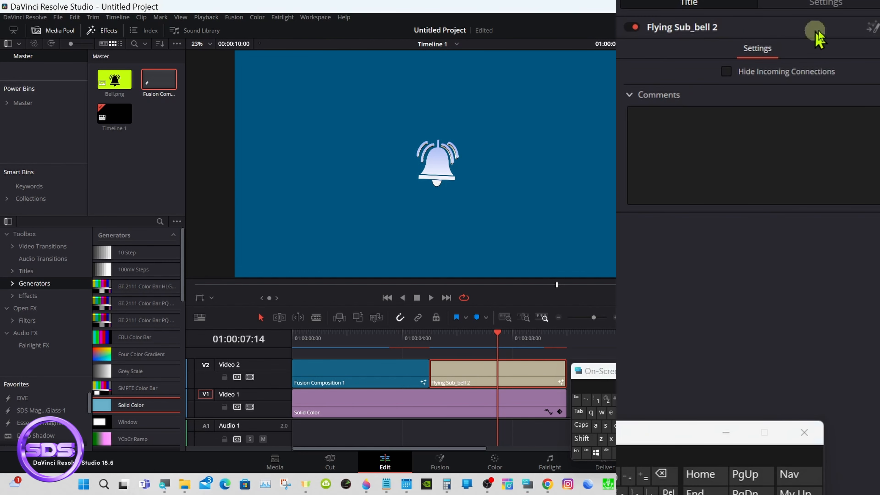
Step: Set the Flying Sub_bell 2 title's transform position to X 1230 and Y -496, placing the bell in the frame's lower-right area
click(842, 6)
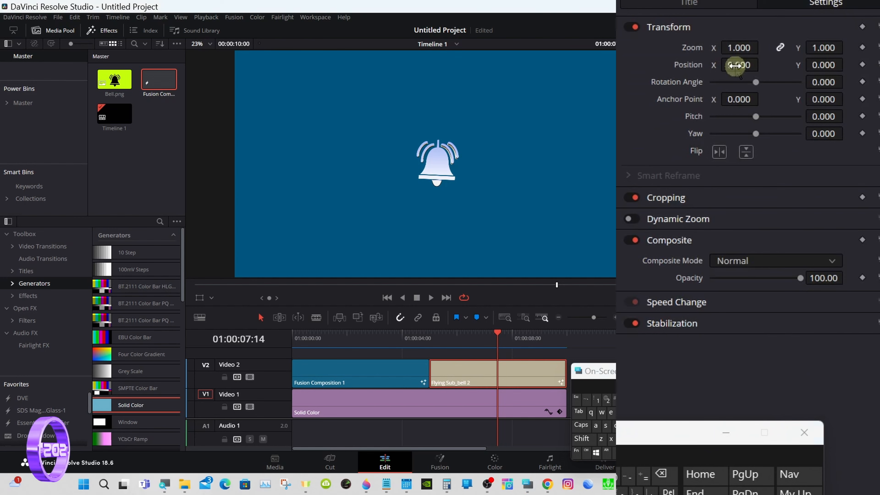
mouse_move(738, 65)
mouse_down()
mouse_move(848, 66)
mouse_move(706, 66)
mouse_move(803, 63)
mouse_move(727, 61)
mouse_up()
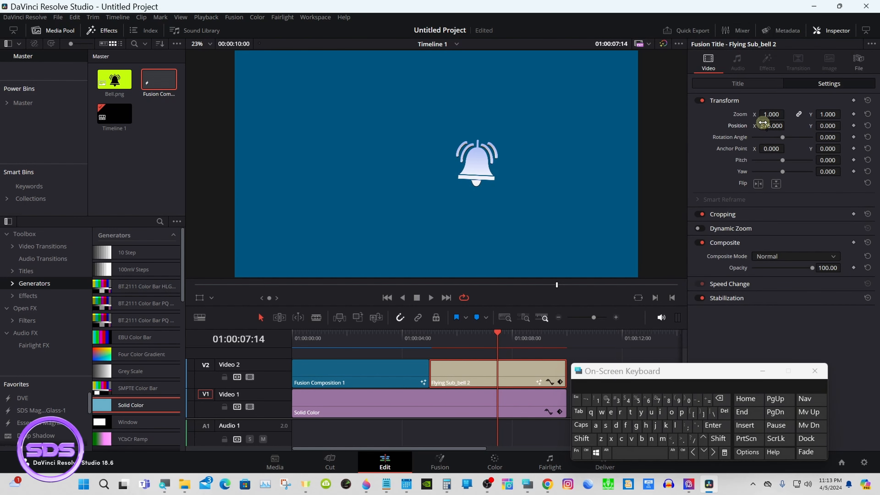
drag(763, 123, 606, 136)
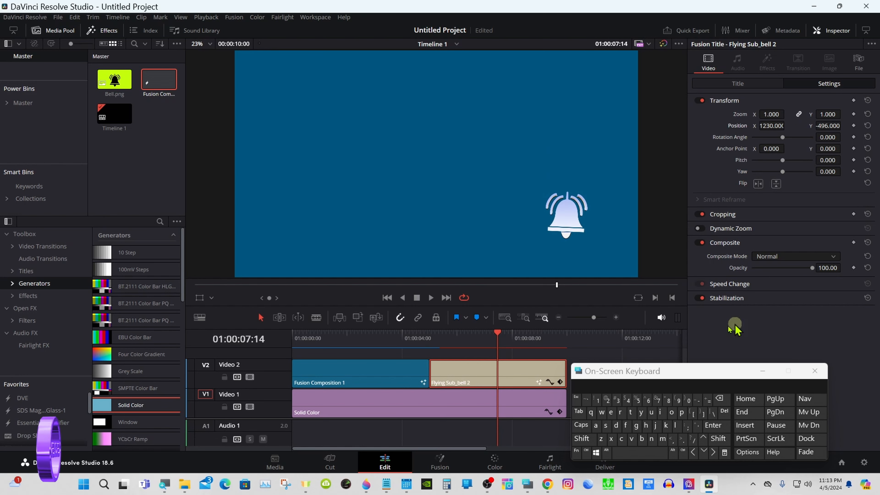
Step: Play the timeline from 01:00:00:00 in an enlarged viewer, with the on-screen keyboard minimized
drag(389, 341, 294, 338)
click(762, 370)
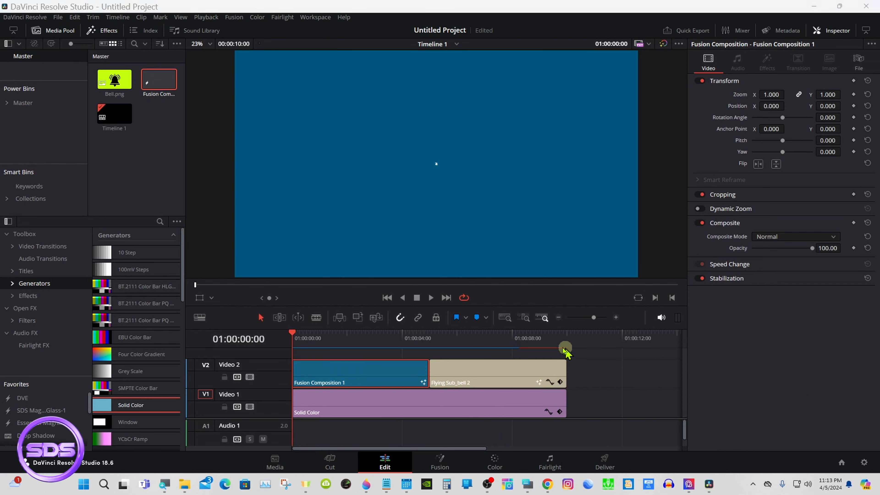
drag(476, 329, 473, 366)
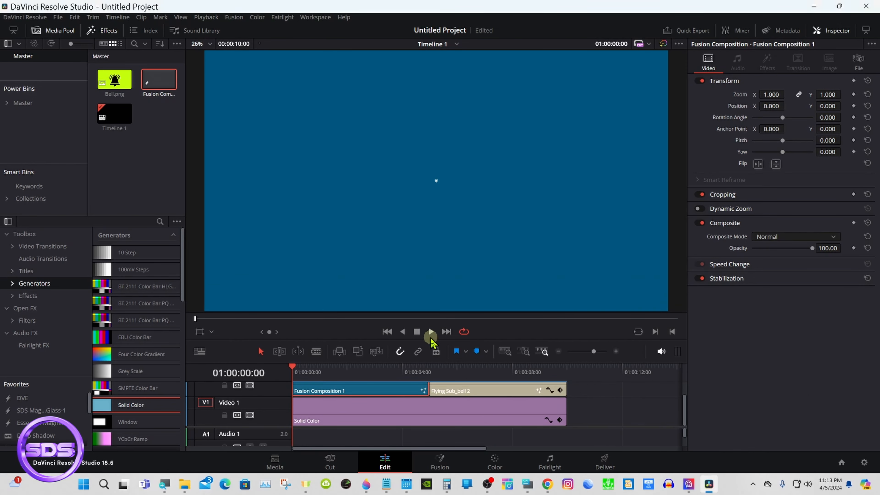
click(430, 333)
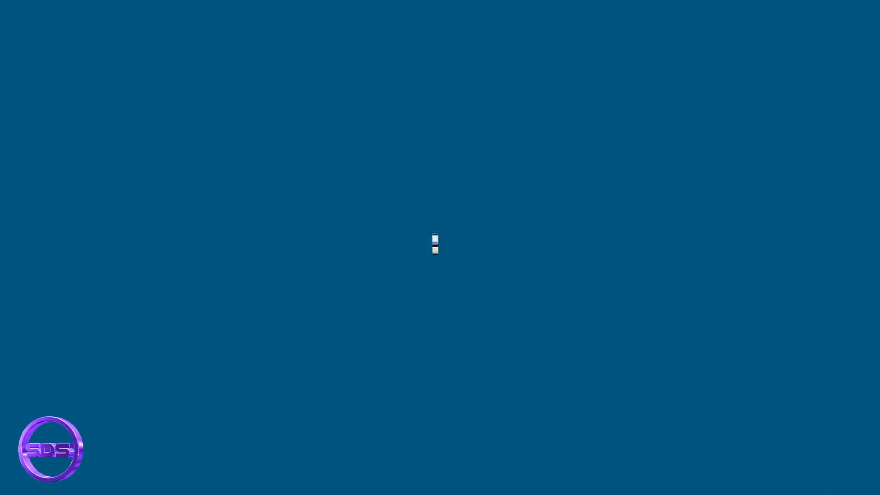